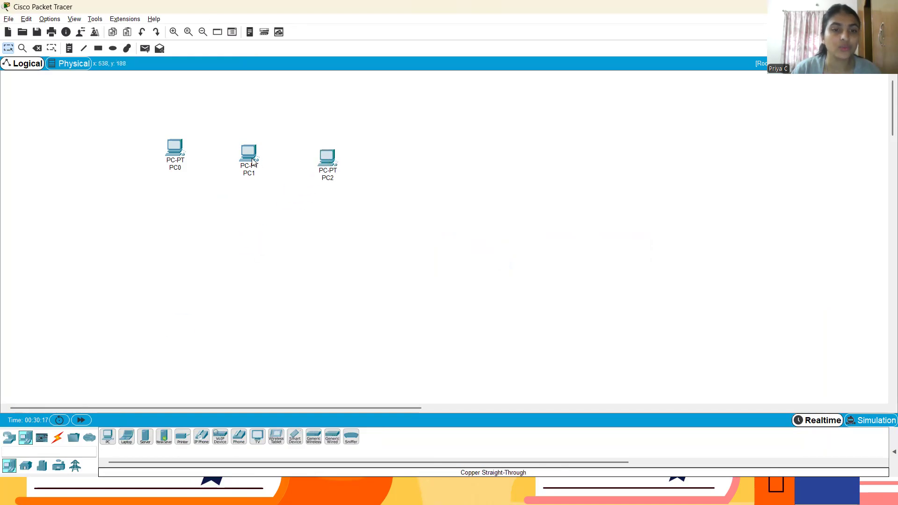
# - Move PC1 and PC2 slightly higher in the workspace and place a 2960 switch below PC1
pyautogui.moveTo(252, 158); pyautogui.dragTo(258, 129)
pyautogui.moveTo(323, 157); pyautogui.dragTo(333, 130)
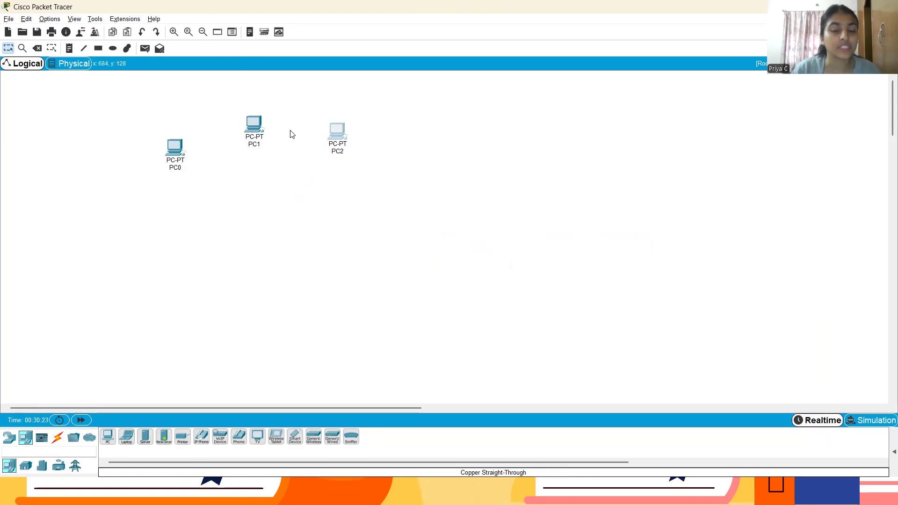
pyautogui.click(9, 437)
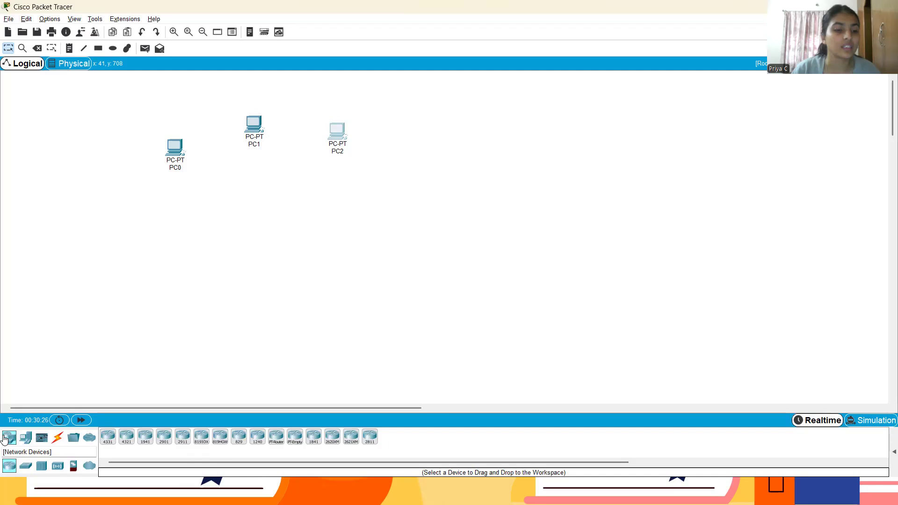
pyautogui.click(25, 466)
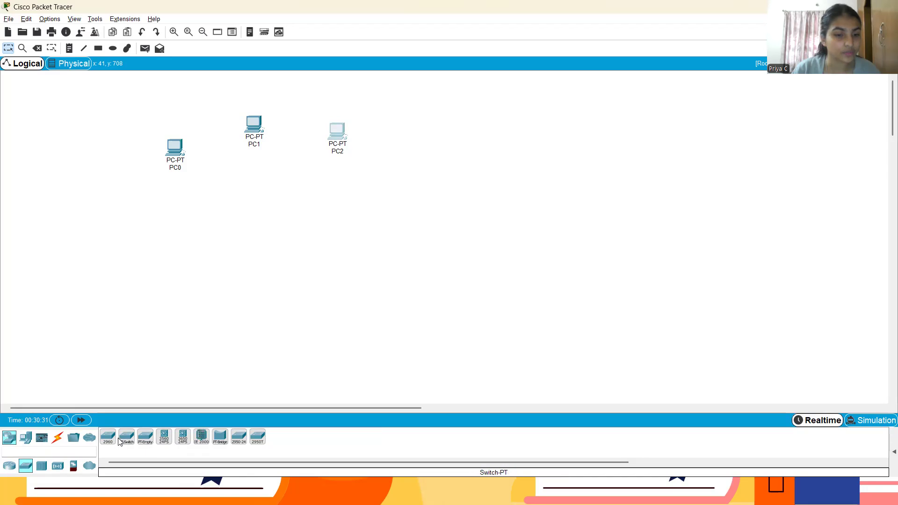
pyautogui.moveTo(109, 438); pyautogui.dragTo(249, 203)
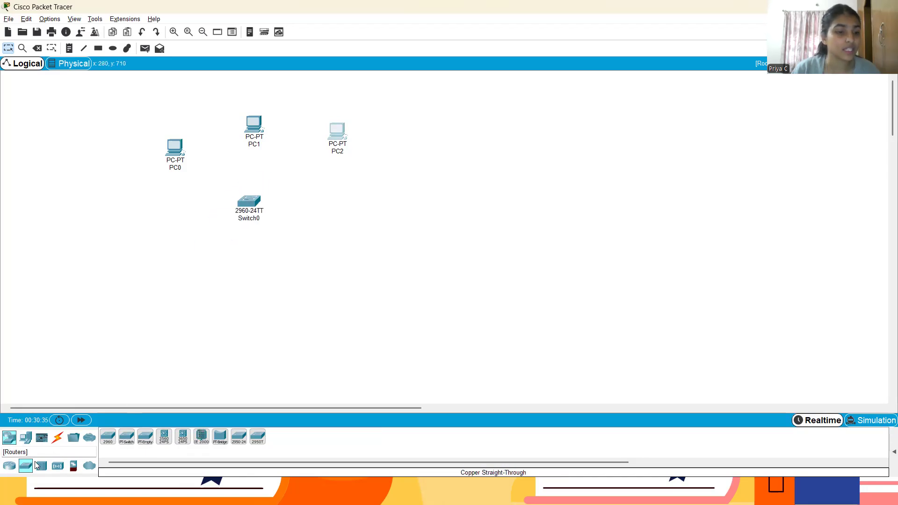
# - Place a 2911 router below the switch and a Server-PT below the router
pyautogui.click(9, 465)
pyautogui.moveTo(180, 447); pyautogui.dragTo(243, 271)
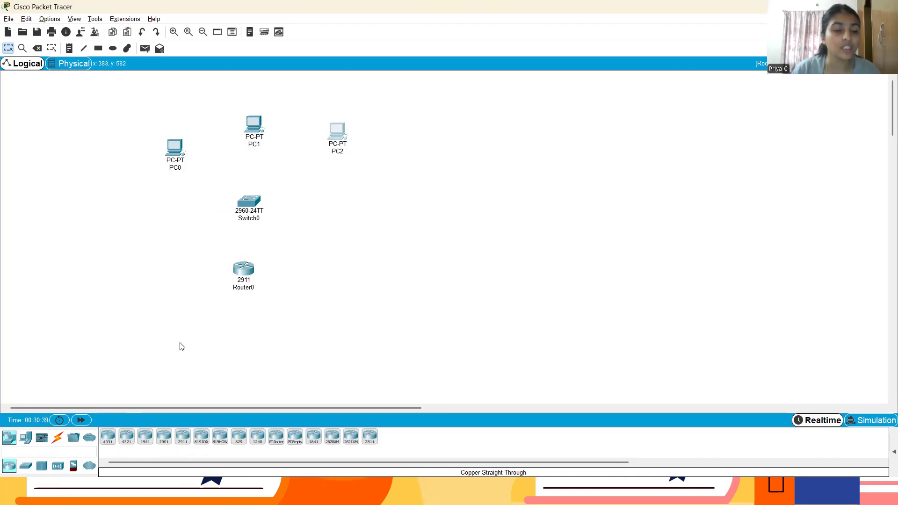
pyautogui.click(42, 467)
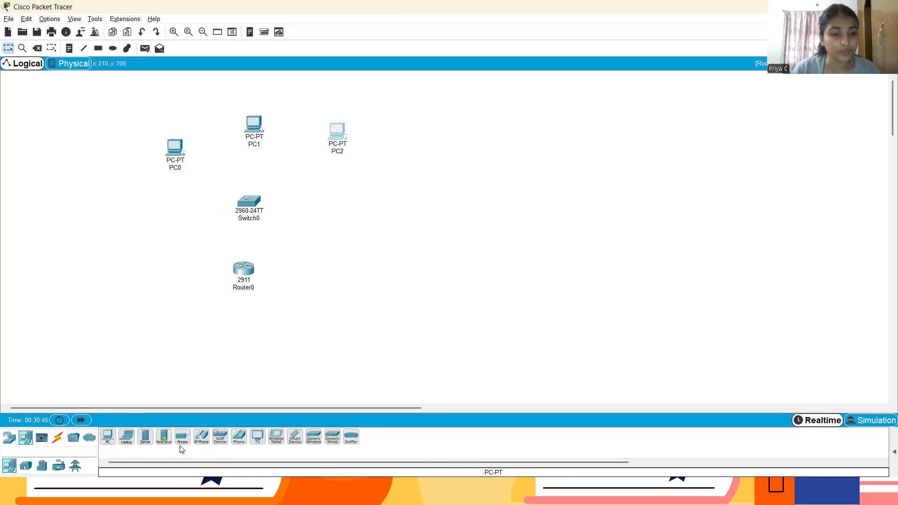
pyautogui.moveTo(145, 441); pyautogui.dragTo(241, 330)
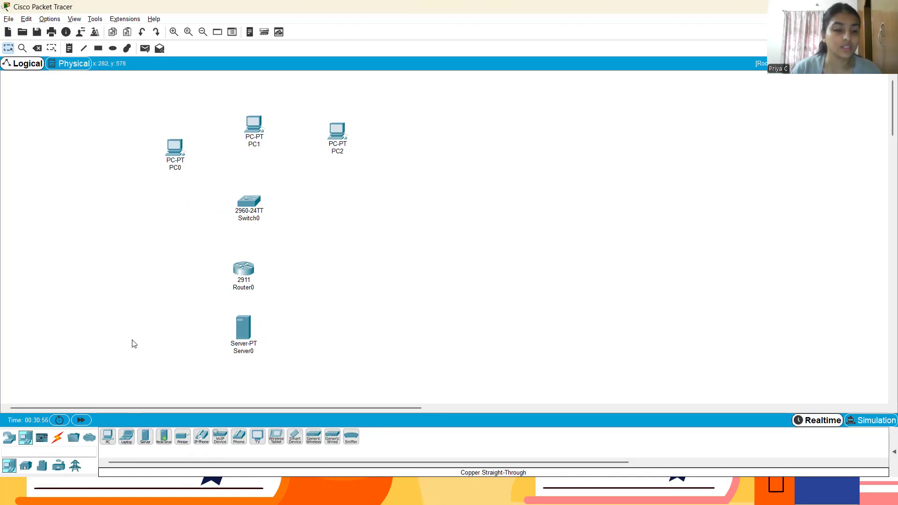
# - Connect PC0's FastEthernet0 port to FastEthernet0/1 on Switch0 with a copper straight-through cable
pyautogui.click(58, 437)
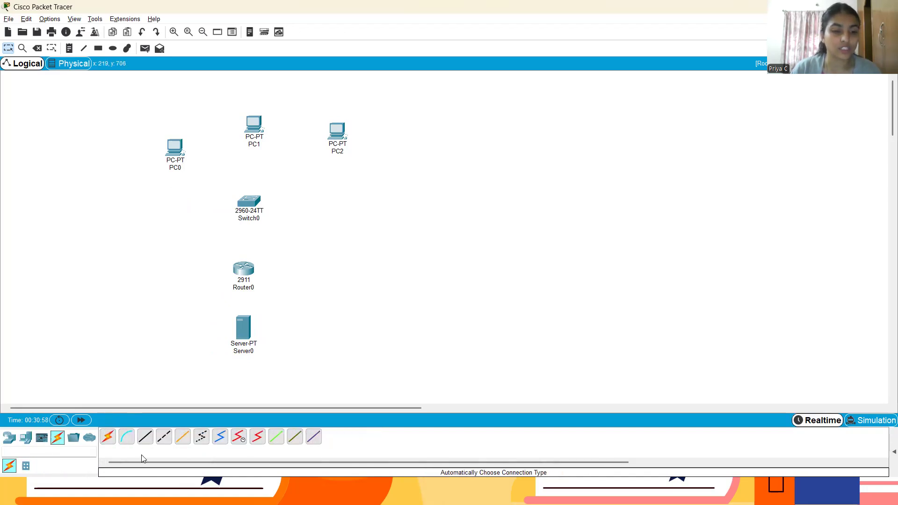
pyautogui.click(146, 440)
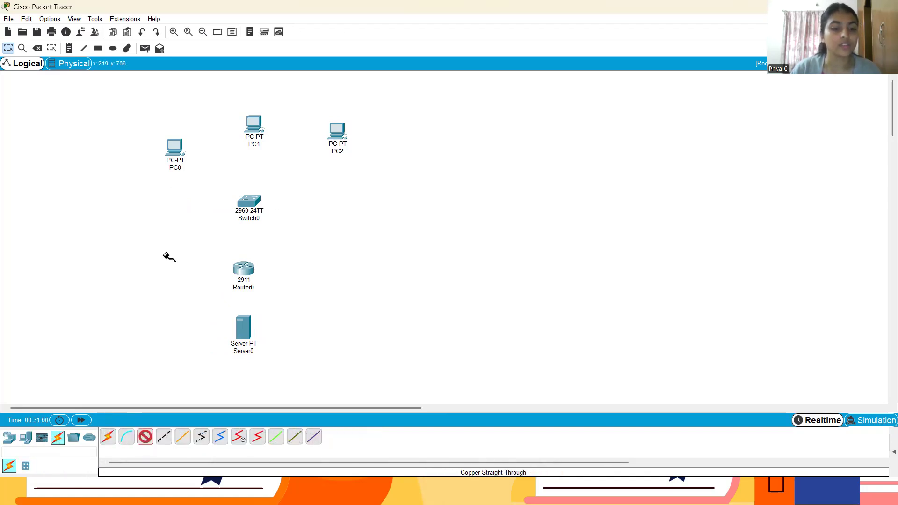
pyautogui.click(170, 157)
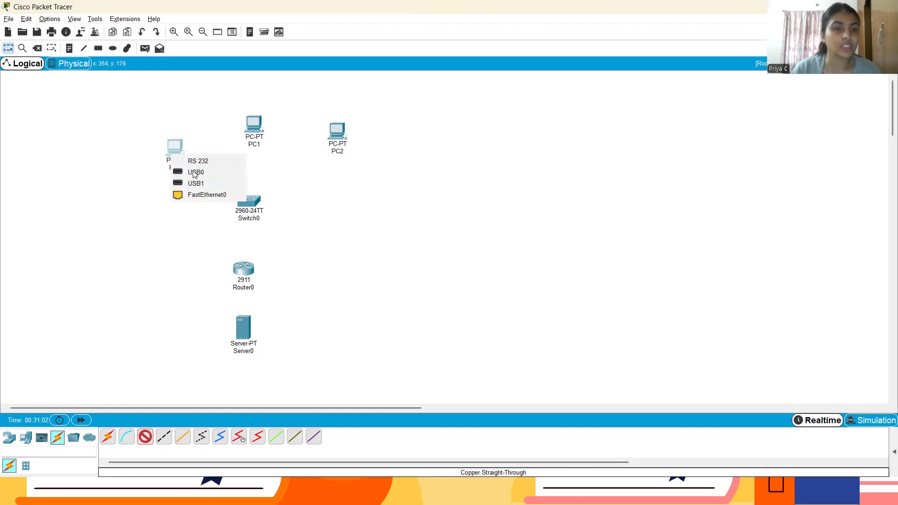
pyautogui.click(200, 195)
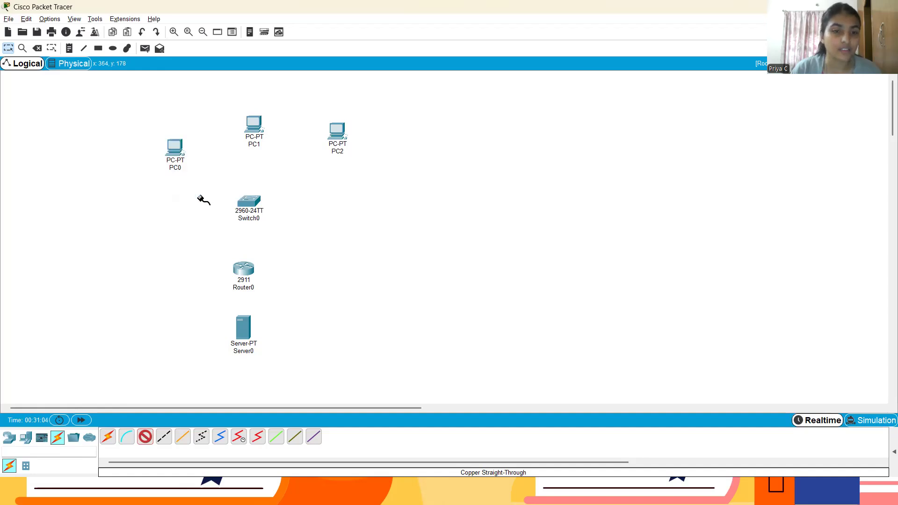
pyautogui.click(248, 197)
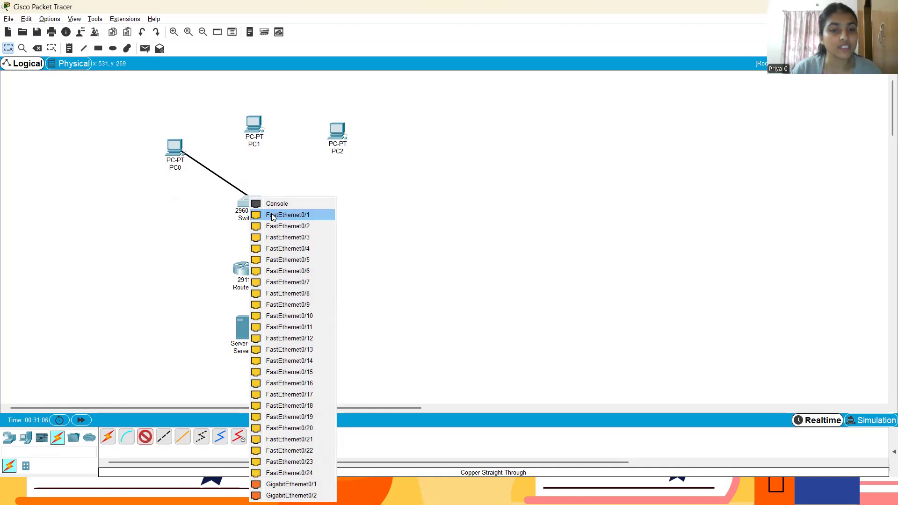
pyautogui.click(271, 216)
# - Connect PC1's FastEthernet0 port to FastEthernet0/2 on Switch0 with a copper straight-through cable
pyautogui.click(145, 437)
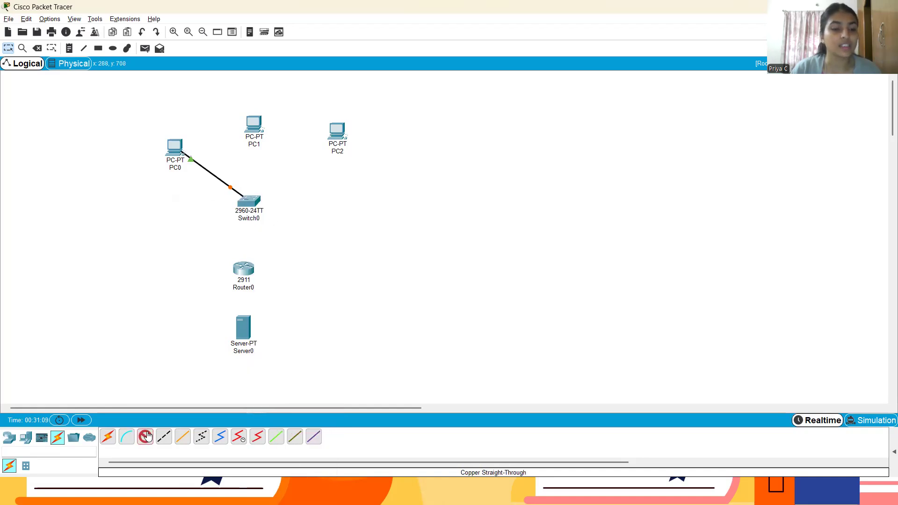
pyautogui.click(255, 124)
pyautogui.click(279, 160)
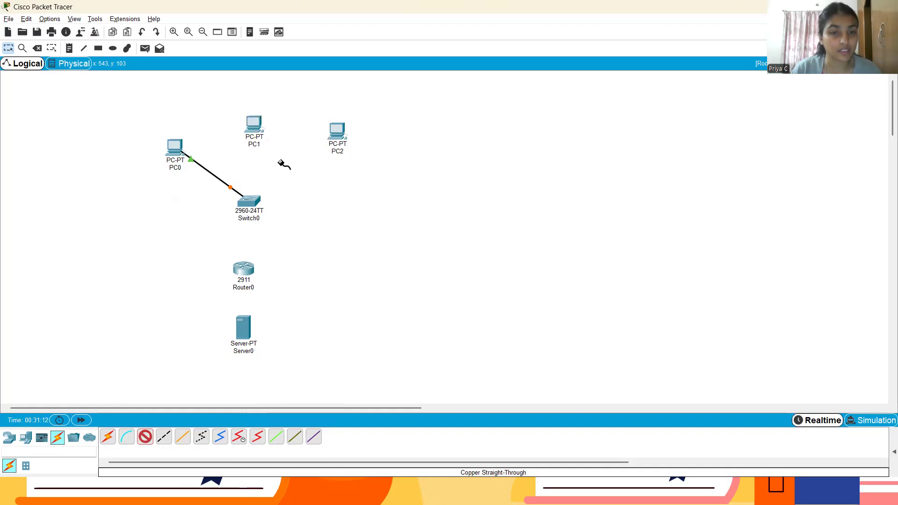
pyautogui.click(249, 202)
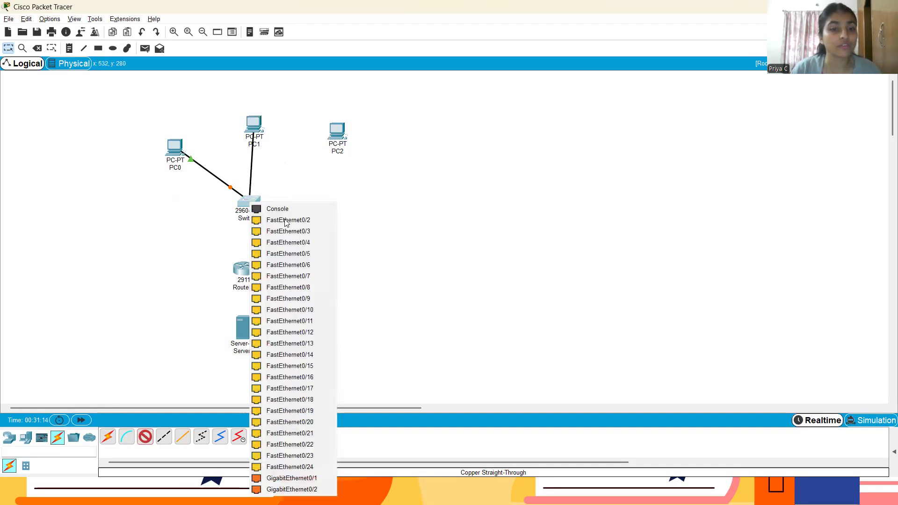
pyautogui.click(290, 220)
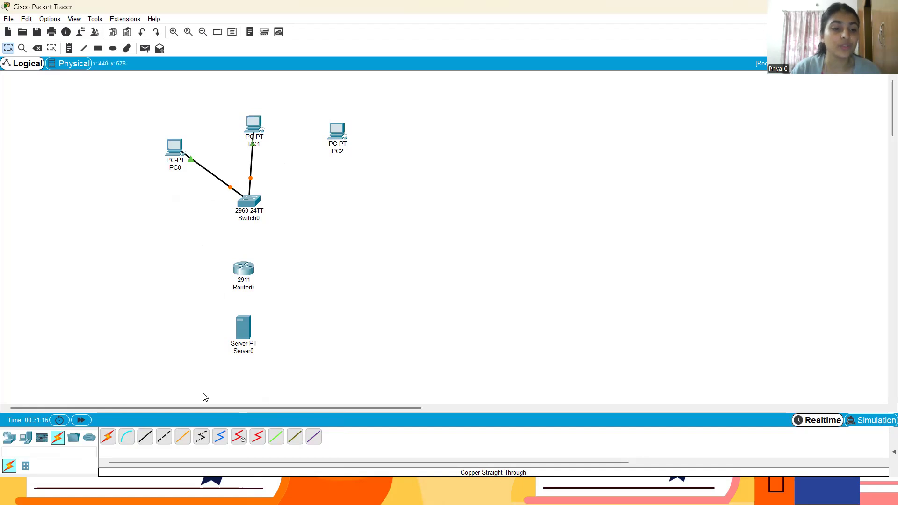
# - Connect PC2's FastEthernet0 port to FastEthernet0/3 on Switch0 with a copper straight-through cable
pyautogui.click(147, 436)
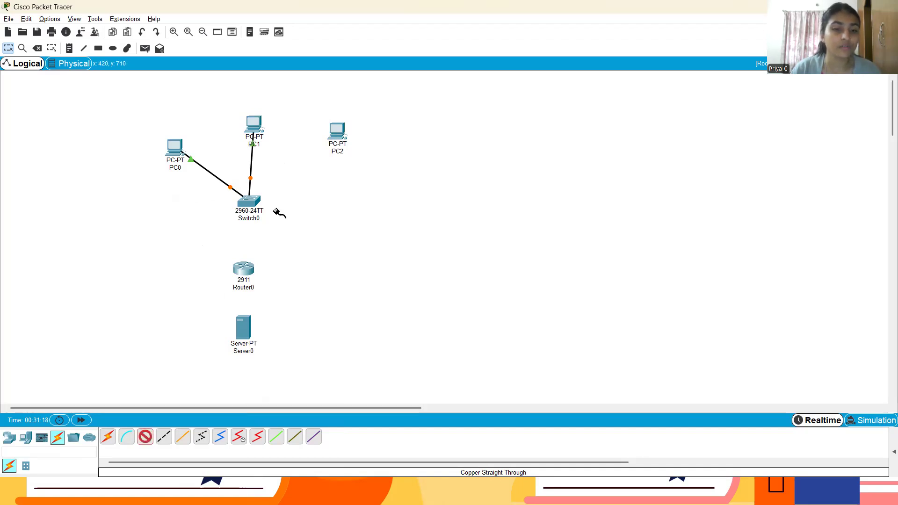
pyautogui.click(339, 136)
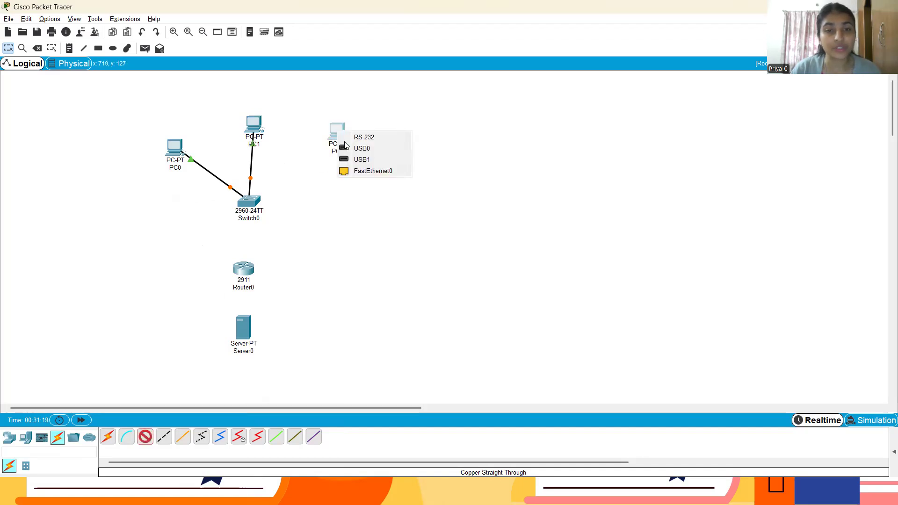
pyautogui.click(362, 171)
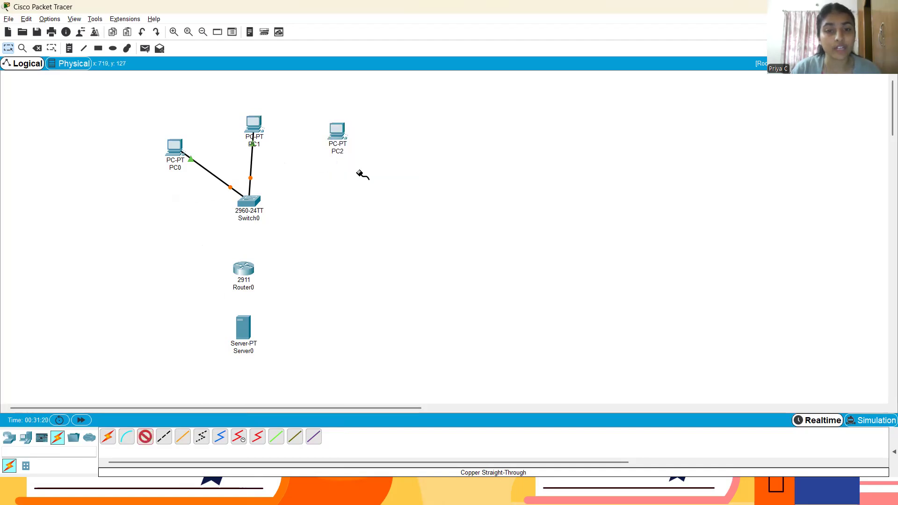
pyautogui.click(254, 199)
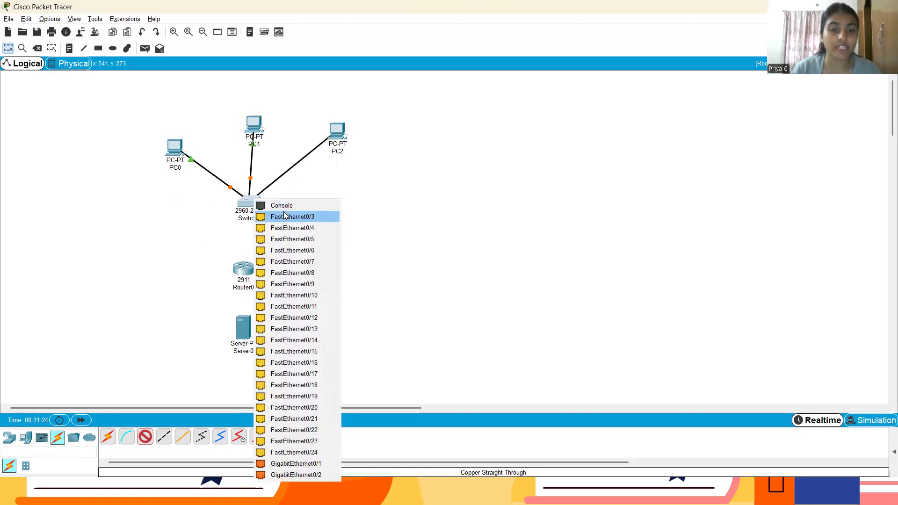
pyautogui.click(284, 217)
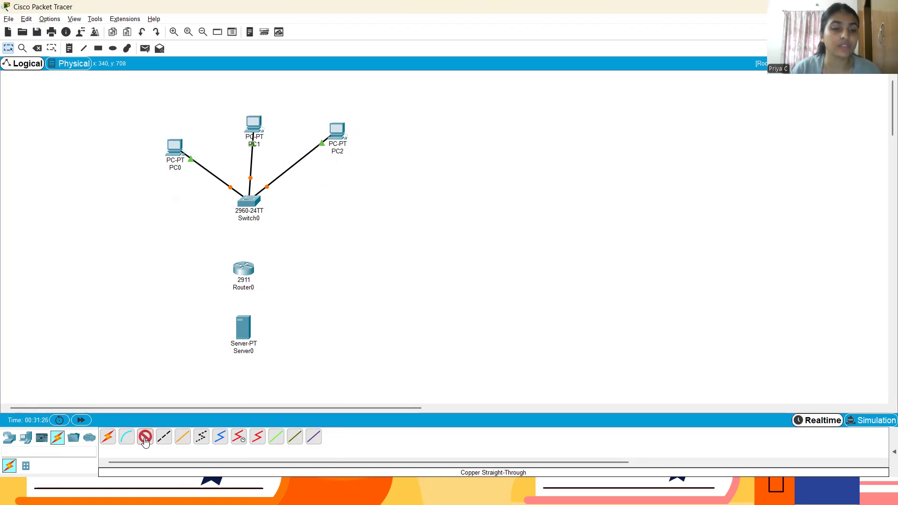
# - Connect Switch0's FastEthernet0/24 port to GigabitEthernet0/0 on Router0 with a copper straight-through cable
pyautogui.click(246, 201)
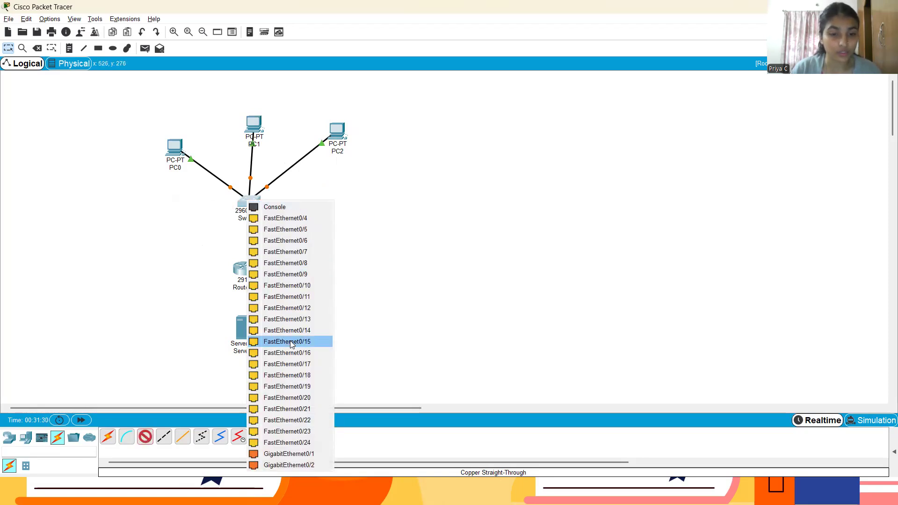
pyautogui.click(297, 442)
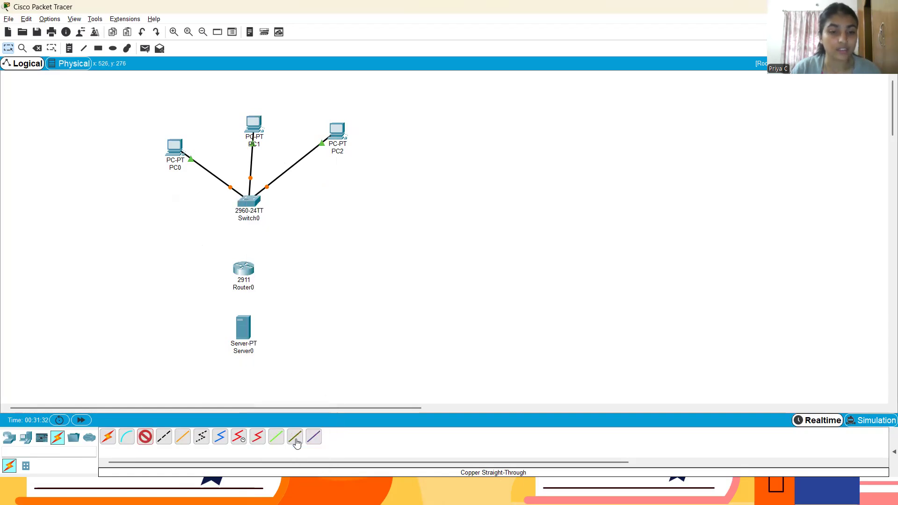
pyautogui.click(242, 272)
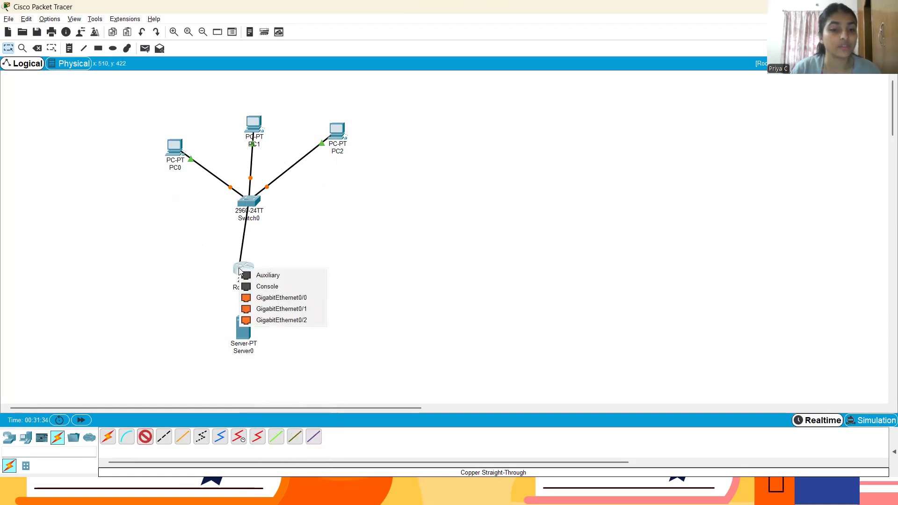
pyautogui.click(276, 299)
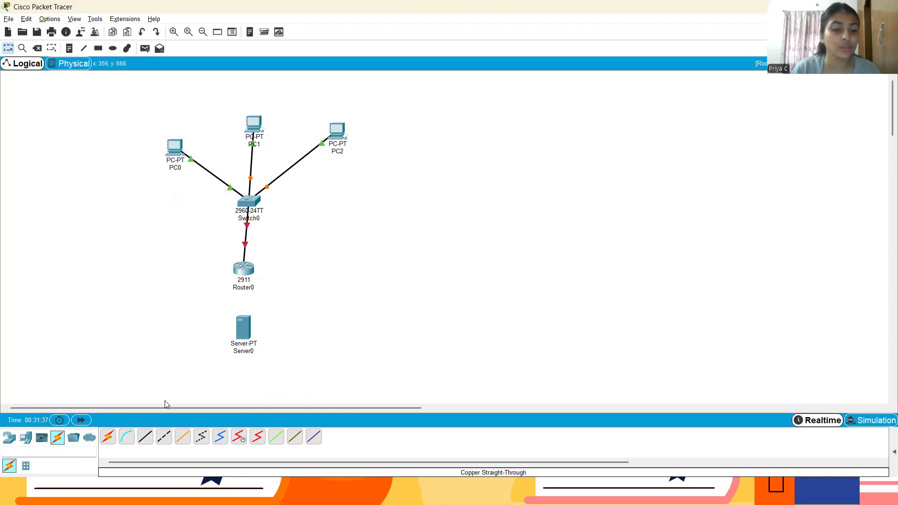
# - Connect Router0's GigabitEthernet0/1 port to Server0 with a copper straight-through cable
pyautogui.click(145, 438)
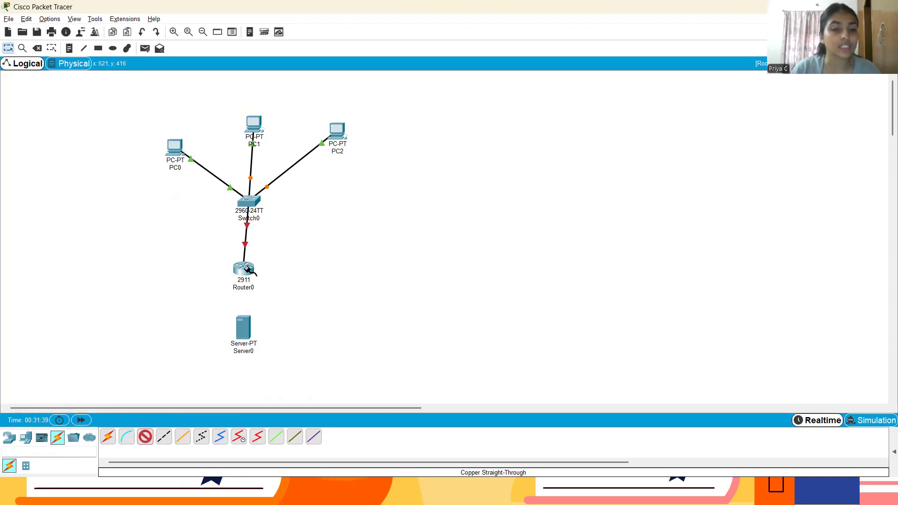
pyautogui.click(244, 269)
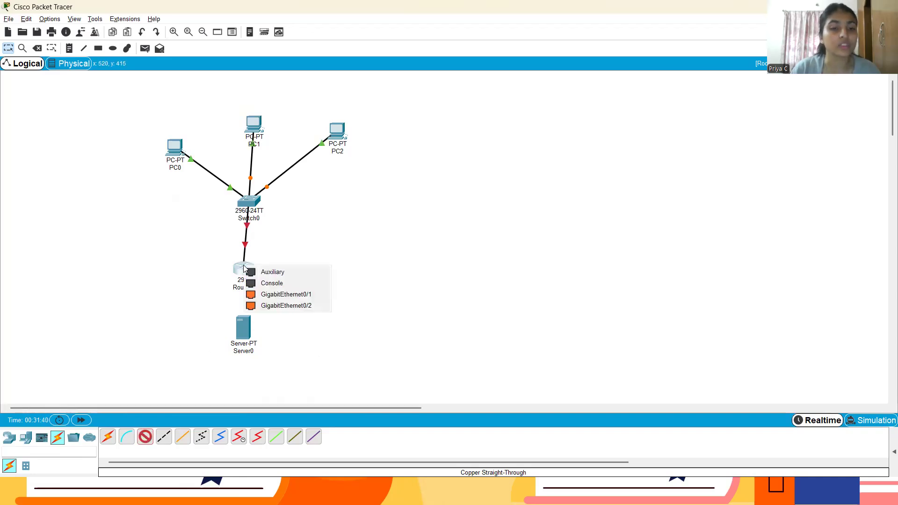
pyautogui.click(272, 292)
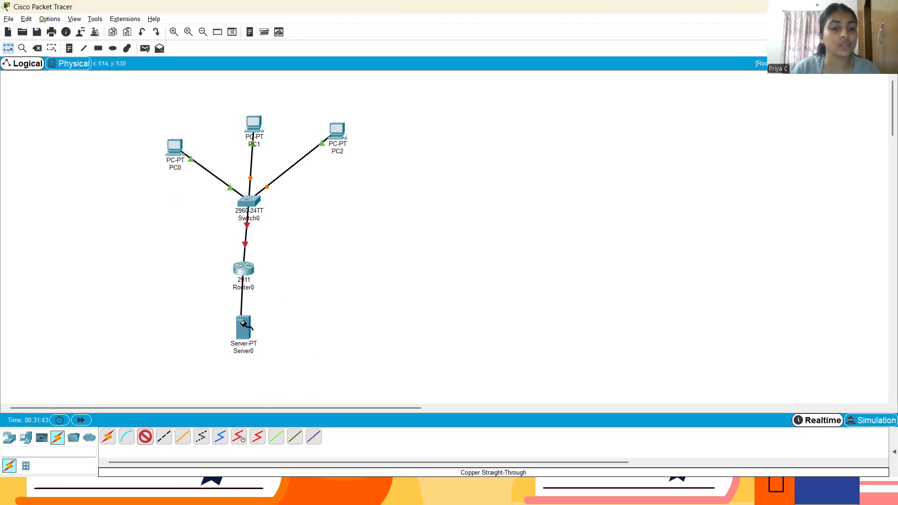
pyautogui.click(243, 328)
pyautogui.click(270, 335)
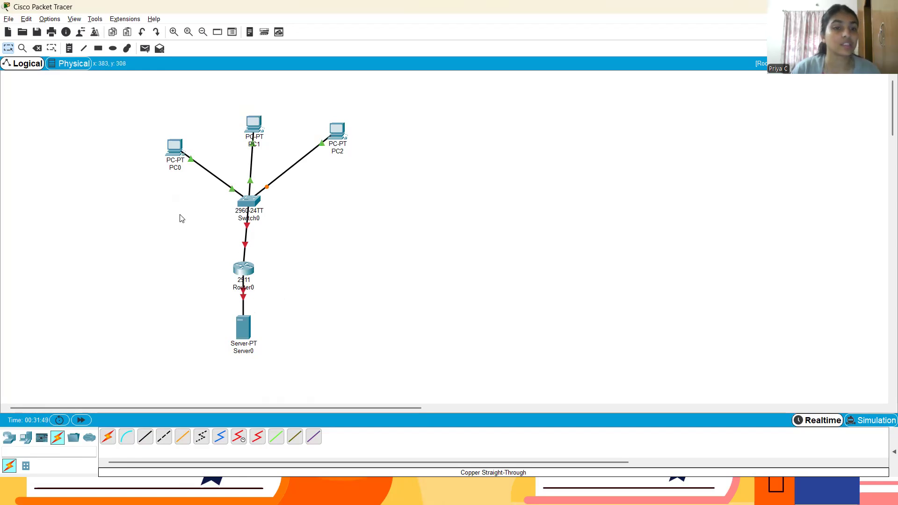
# - Assign PC0 the static IP address 192.168.1.2 with subnet mask 255.255.255.0
pyautogui.click(172, 155)
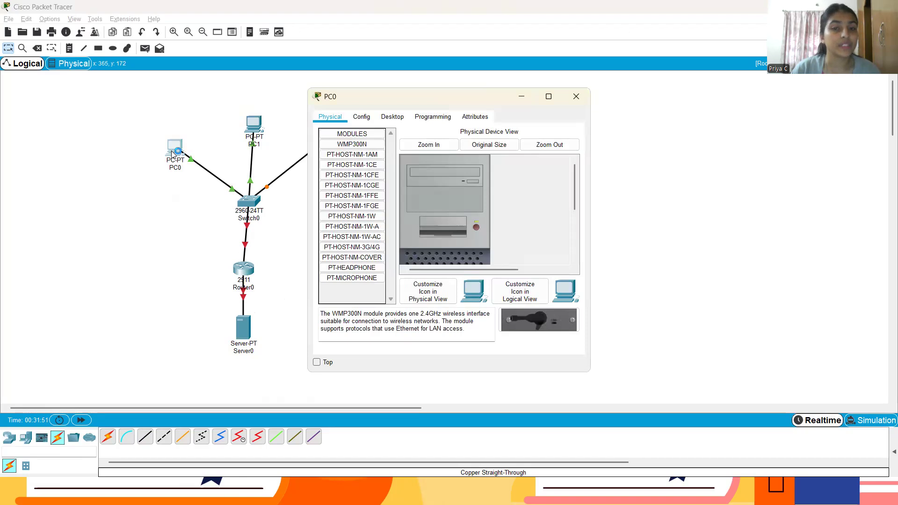
pyautogui.click(576, 96)
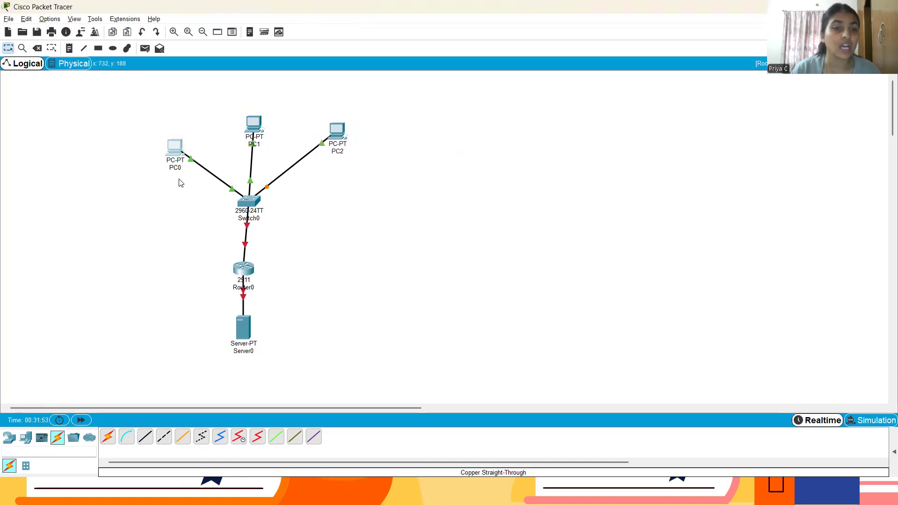
pyautogui.moveTo(179, 154)
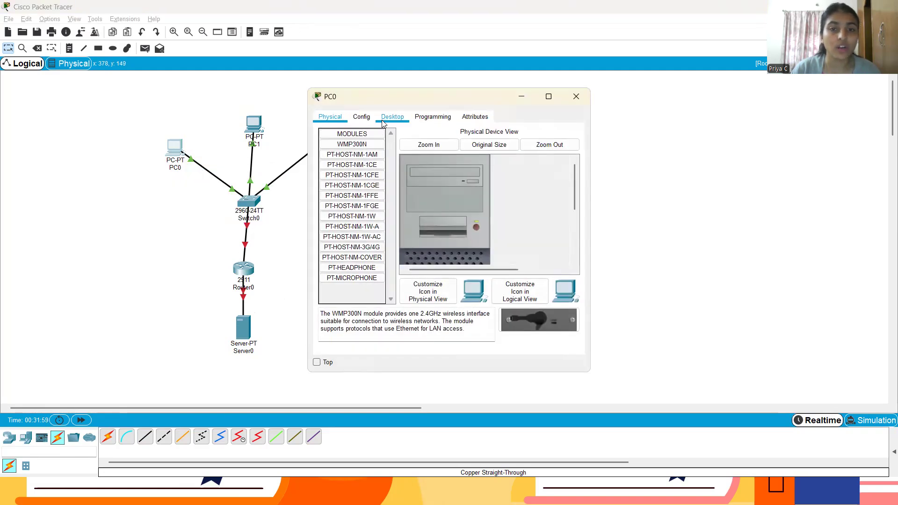
pyautogui.click(392, 118)
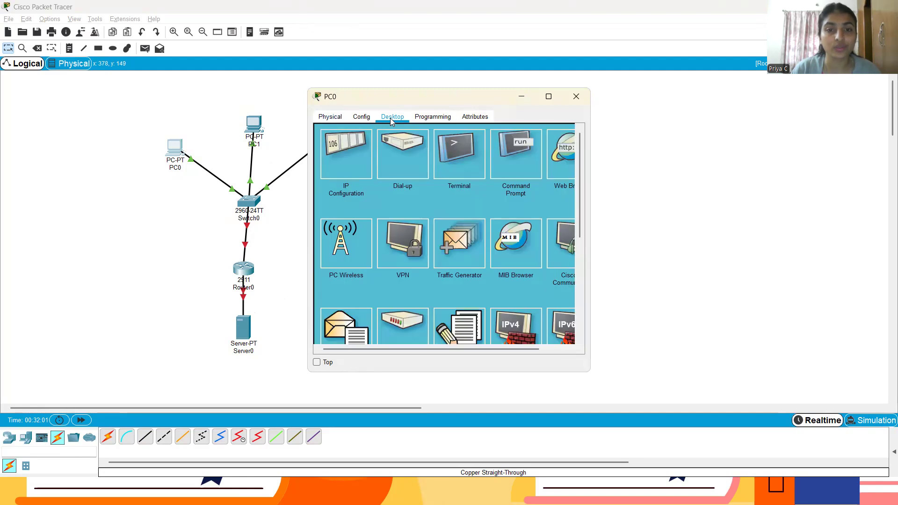
pyautogui.click(346, 164)
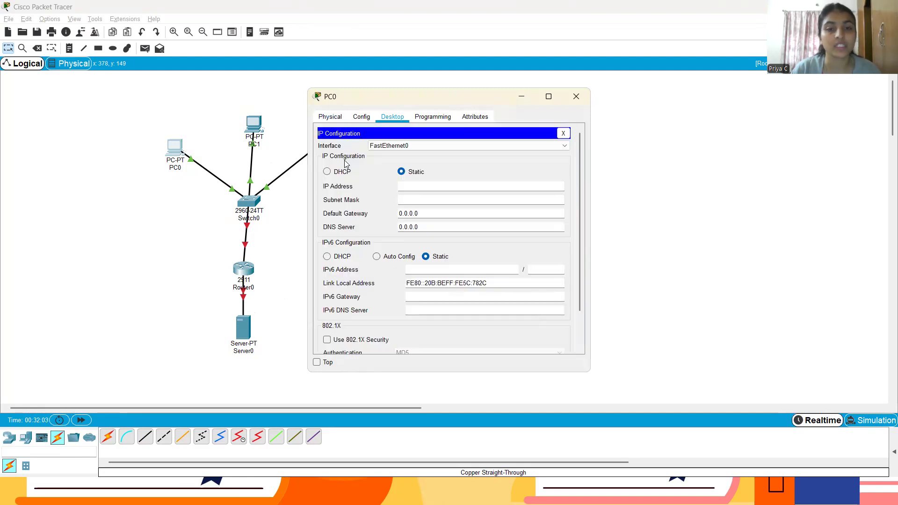
pyautogui.click(429, 188)
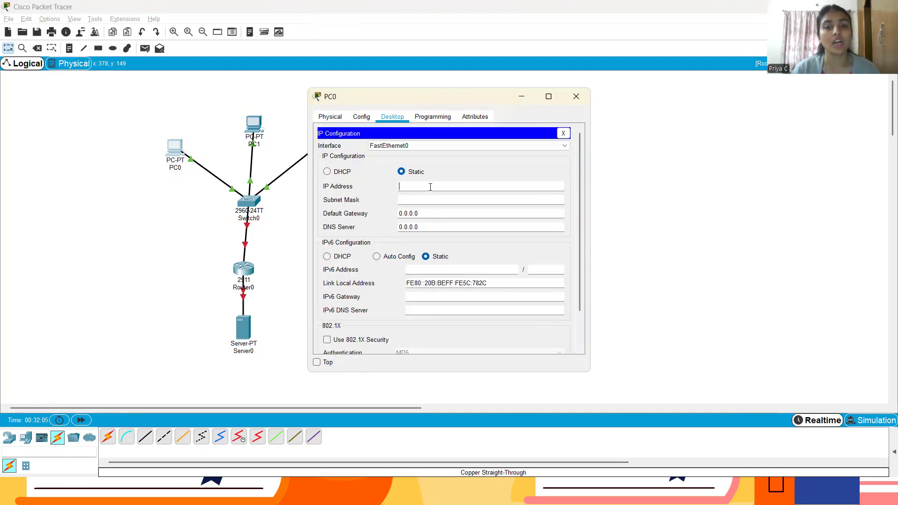
pyautogui.write('192.1')
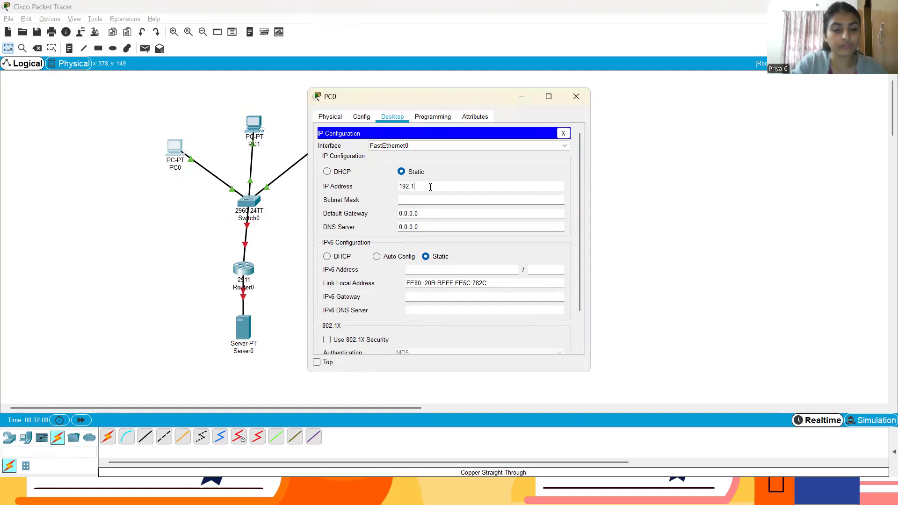
pyautogui.write('68.1.2')
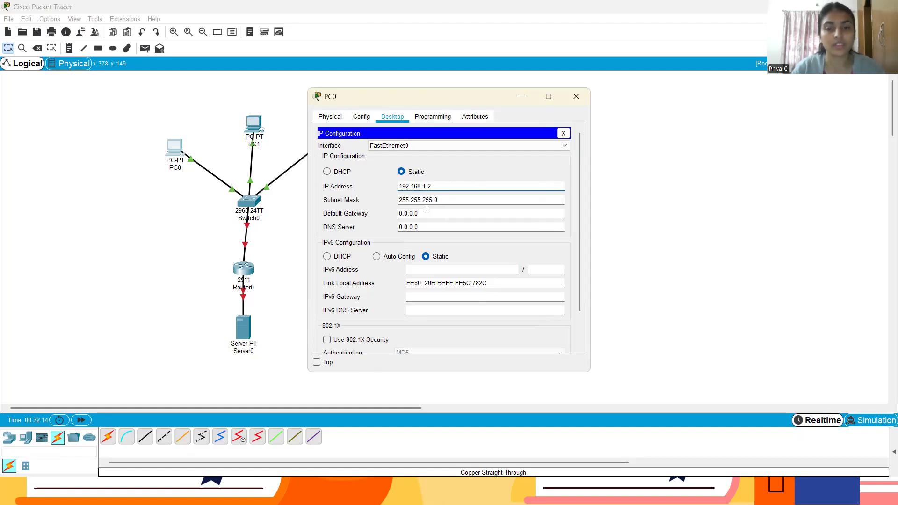
# - Set PC0's default gateway to 192.168.1.1 and close its configuration window
pyautogui.moveTo(440, 186); pyautogui.dragTo(401, 183)
pyautogui.hotkey('ctrl', 'c')
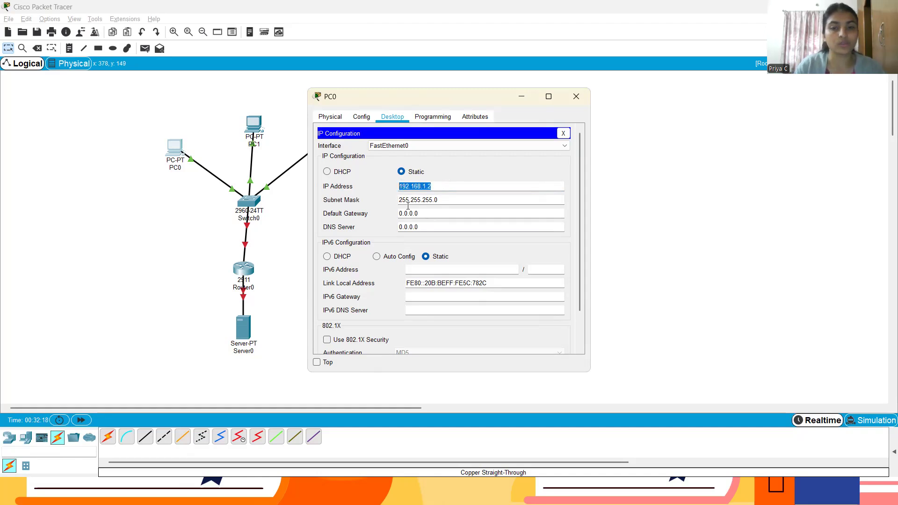
pyautogui.moveTo(419, 214); pyautogui.dragTo(397, 214)
pyautogui.press('BackSpace')
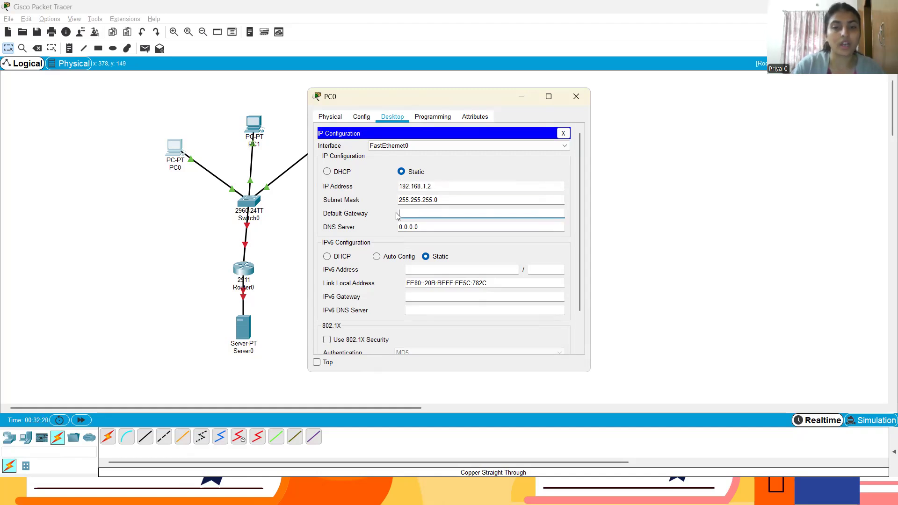
pyautogui.hotkey('ctrl', 'v')
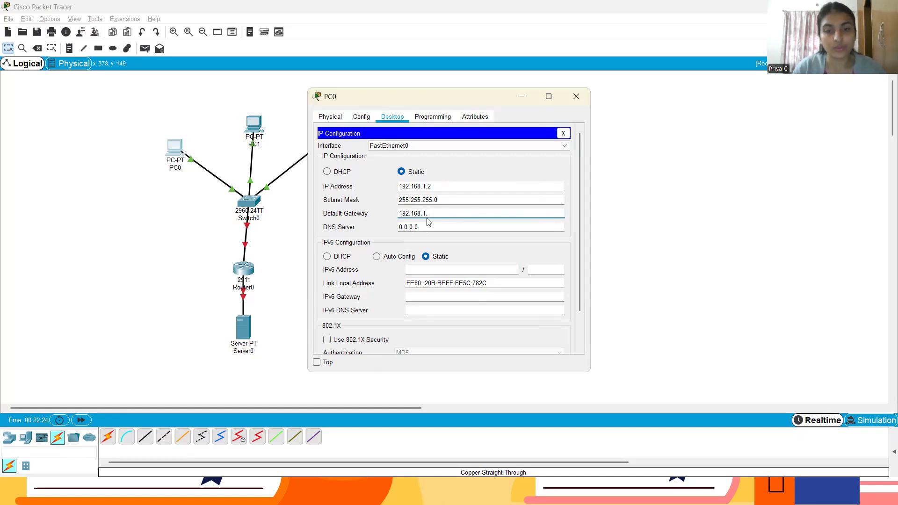
pyautogui.write('1')
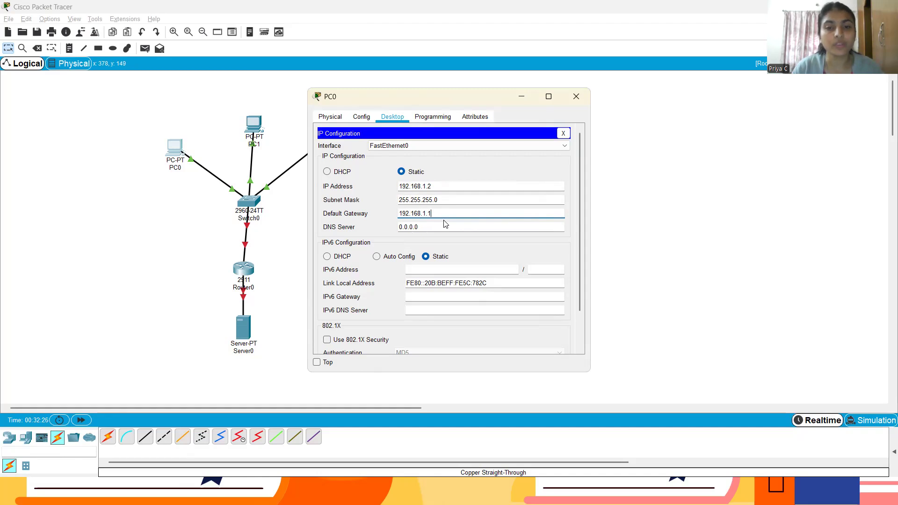
pyautogui.click(577, 98)
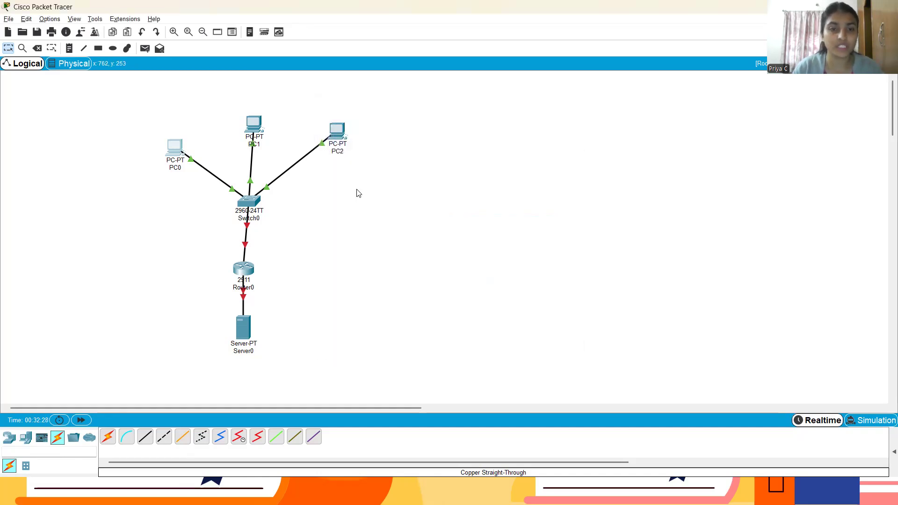
# - Assign PC1 the static IP address 192.168.1.3 with subnet mask 255.255.255.0
pyautogui.click(253, 123)
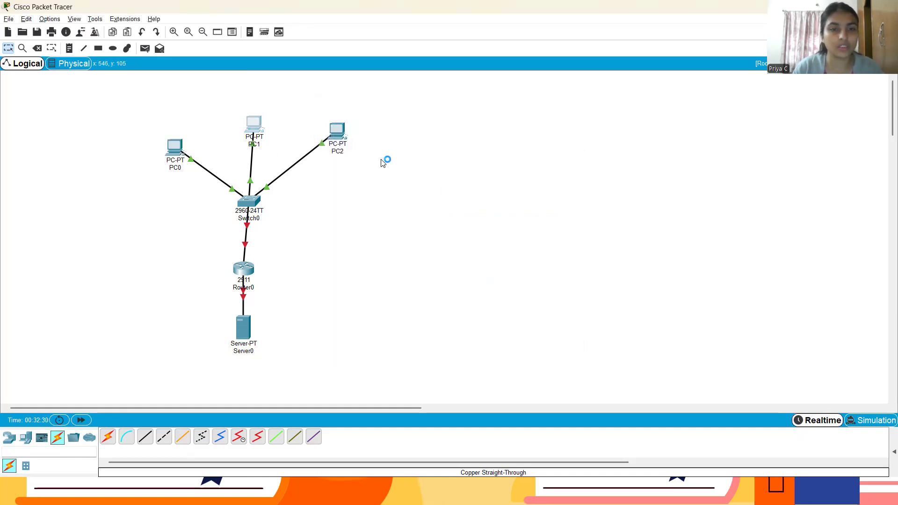
pyautogui.click(403, 114)
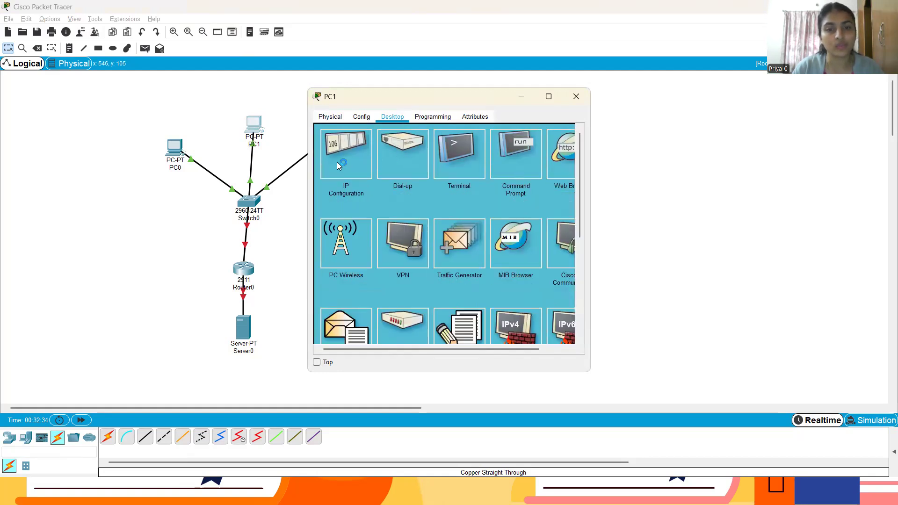
pyautogui.click(337, 162)
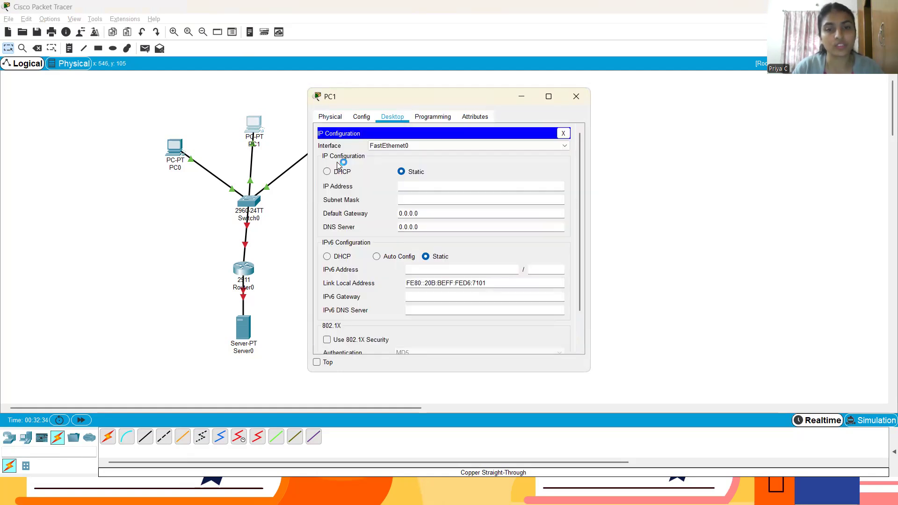
pyautogui.click(417, 182)
pyautogui.write('192.168.1.2')
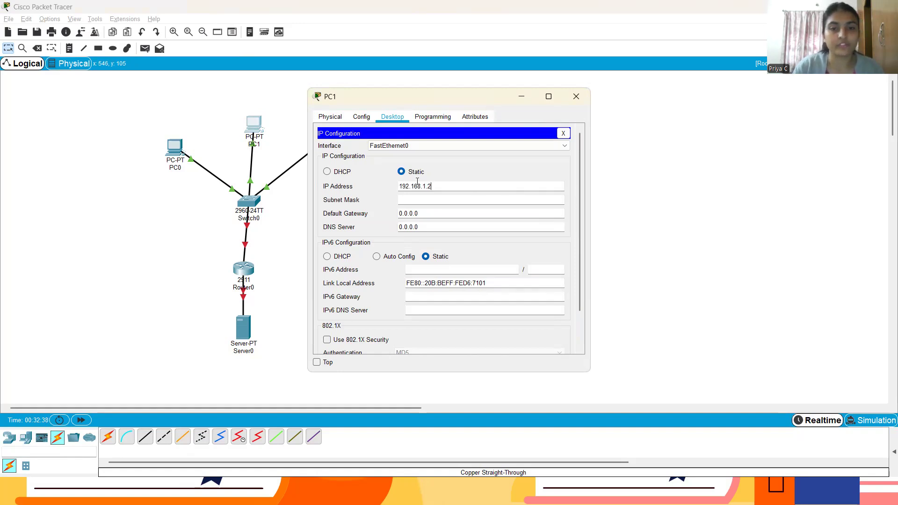
pyautogui.press('BackSpace')
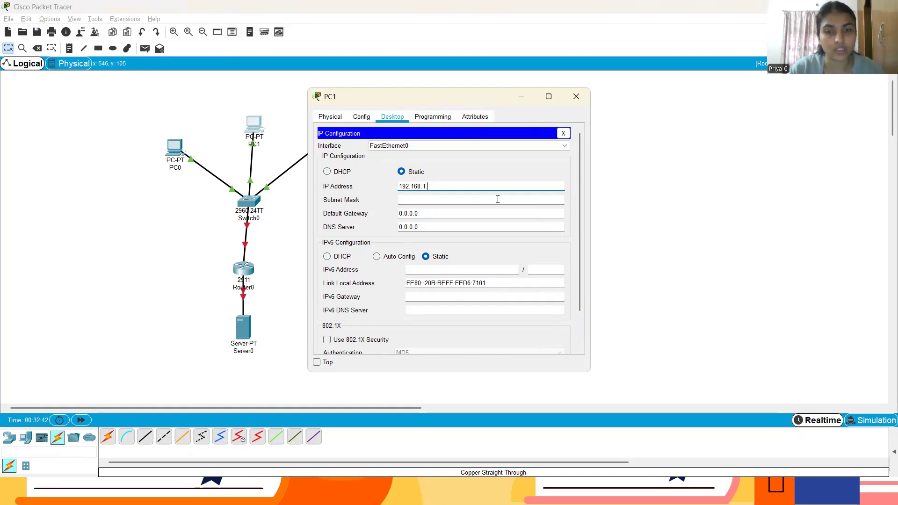
pyautogui.write('3')
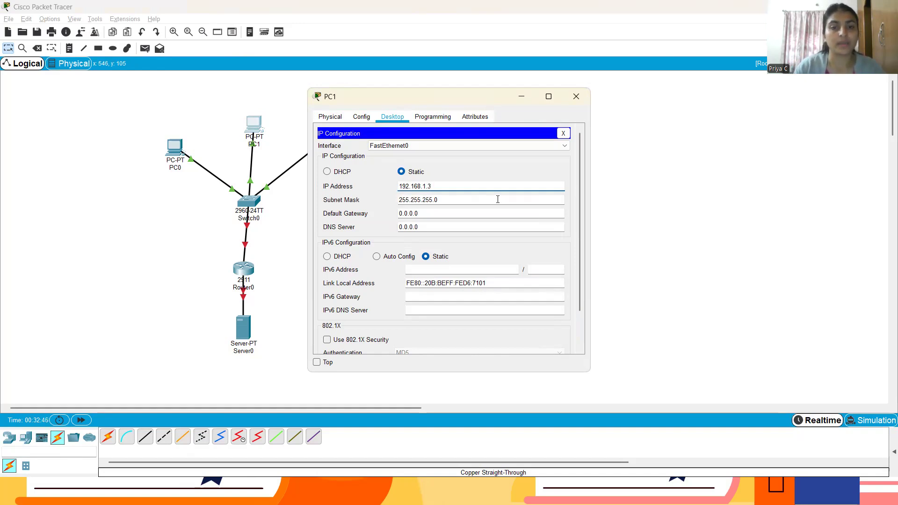
# - Set PC1's default gateway to 192.168.1.1 and close its configuration window
pyautogui.click(459, 216)
pyautogui.press('BackSpace')
pyautogui.press('BackSpace')
pyautogui.press('BackSpace')
pyautogui.press('BackSpace')
pyautogui.press('BackSpace')
pyautogui.press('BackSpace')
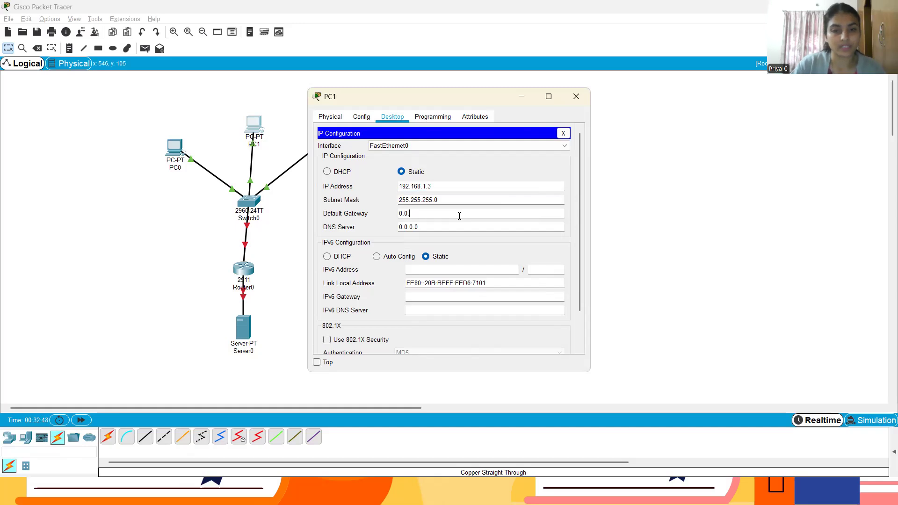
pyautogui.write('192.168.1.2')
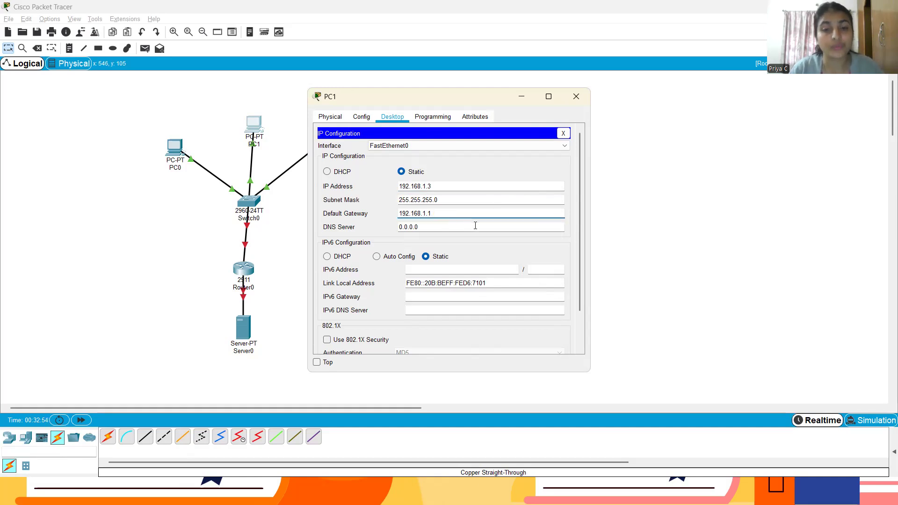
pyautogui.click(584, 96)
# - Assign PC2 the static IP address 192.168.1.4 with subnet mask 255.255.255.0
pyautogui.click(341, 130)
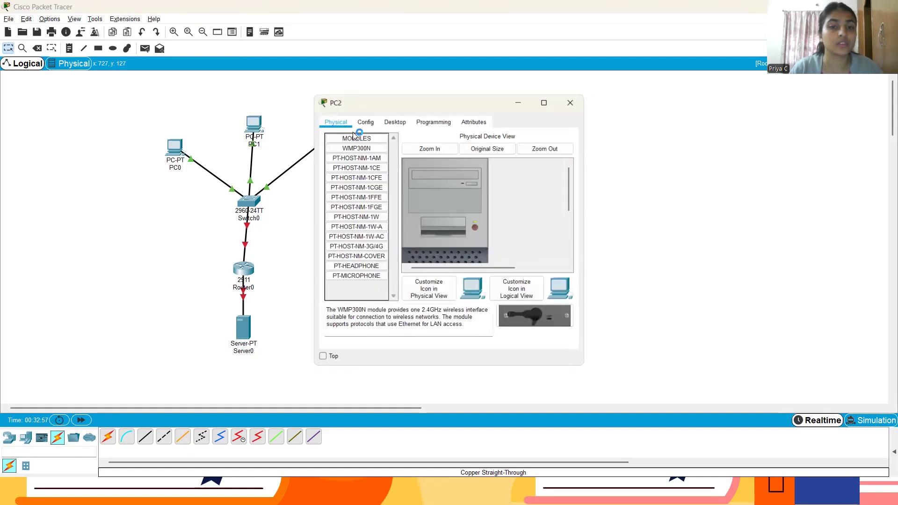
pyautogui.click(404, 122)
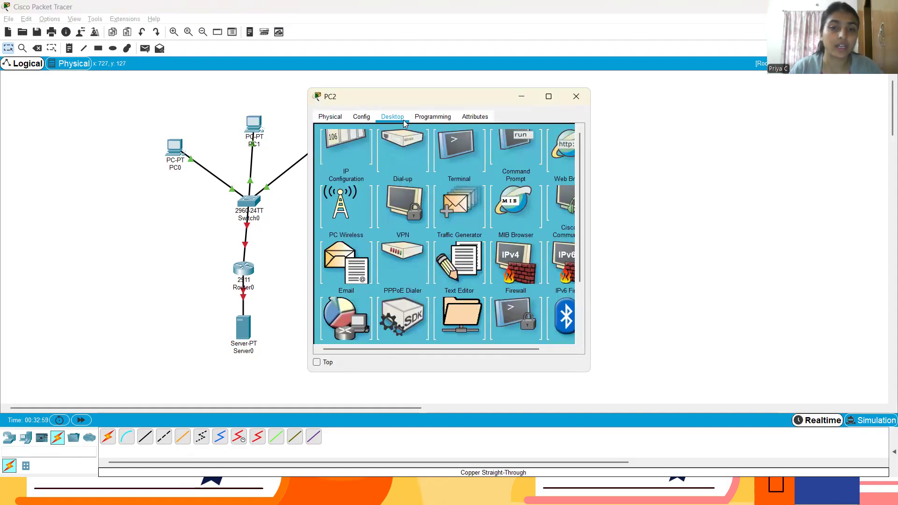
pyautogui.click(356, 162)
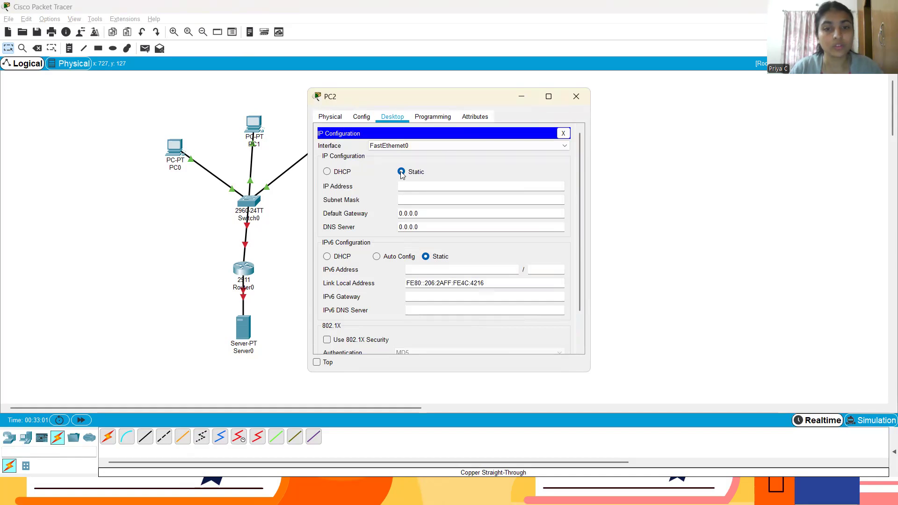
pyautogui.write('192.168.1.4')
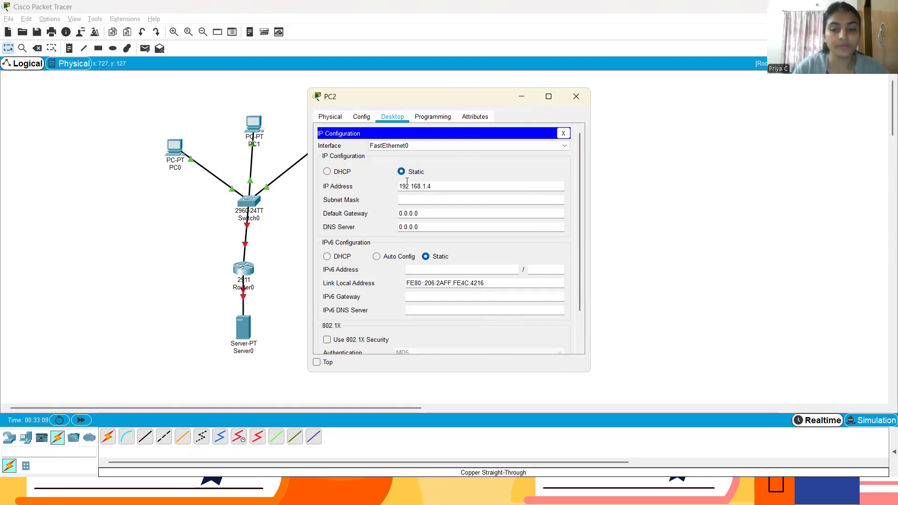
pyautogui.press('Return')
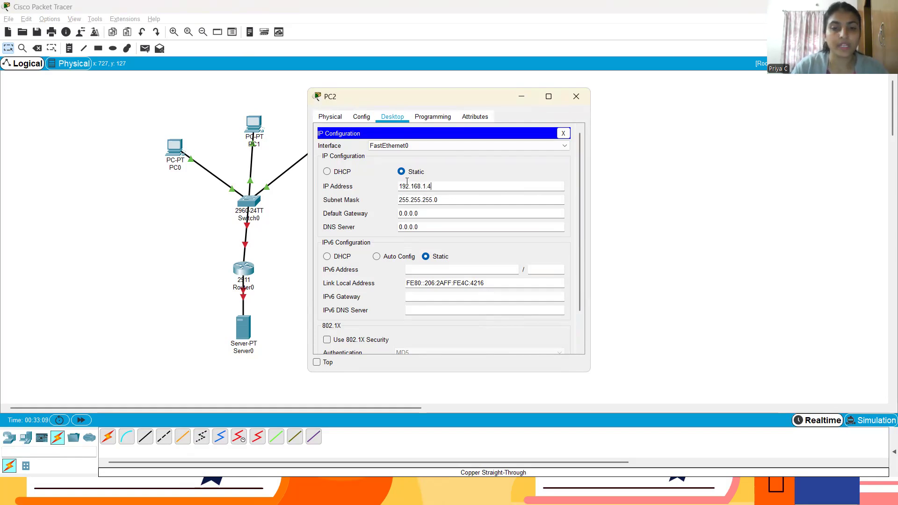
# - Set PC2's default gateway to 192.168.1.1 and close its configuration window
pyautogui.click(420, 211)
pyautogui.moveTo(420, 211); pyautogui.dragTo(398, 212)
pyautogui.press('BackSpace')
pyautogui.write('192.168.1.2')
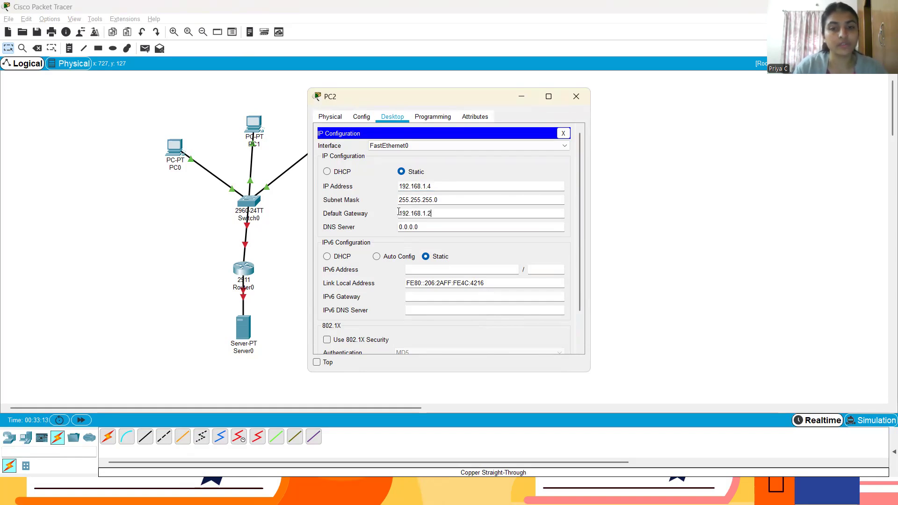
pyautogui.write('1')
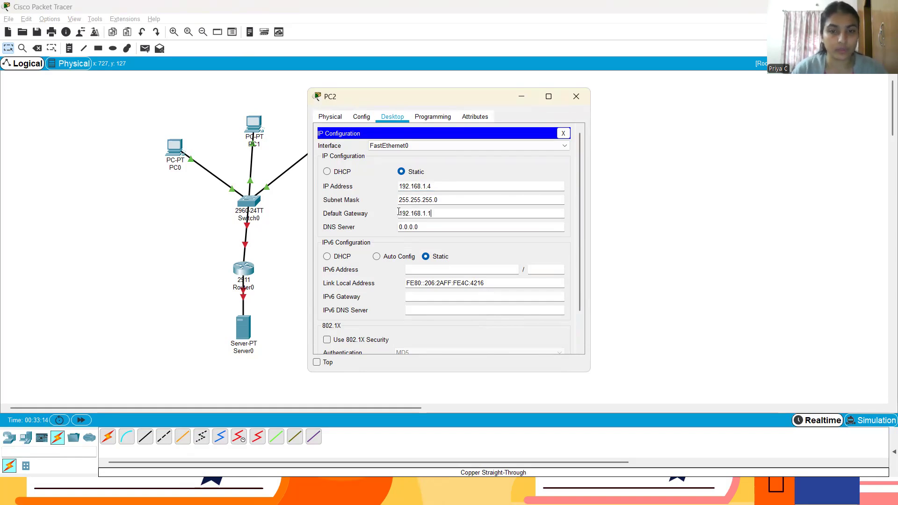
pyautogui.click(576, 92)
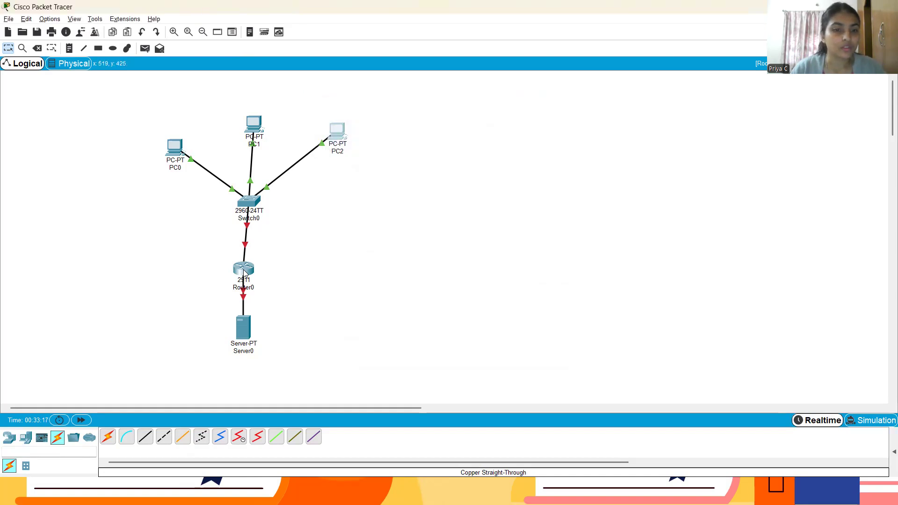
# - Assign Server0 the static IP address 192.168.2.2 with subnet mask 255.255.255.0
pyautogui.click(243, 322)
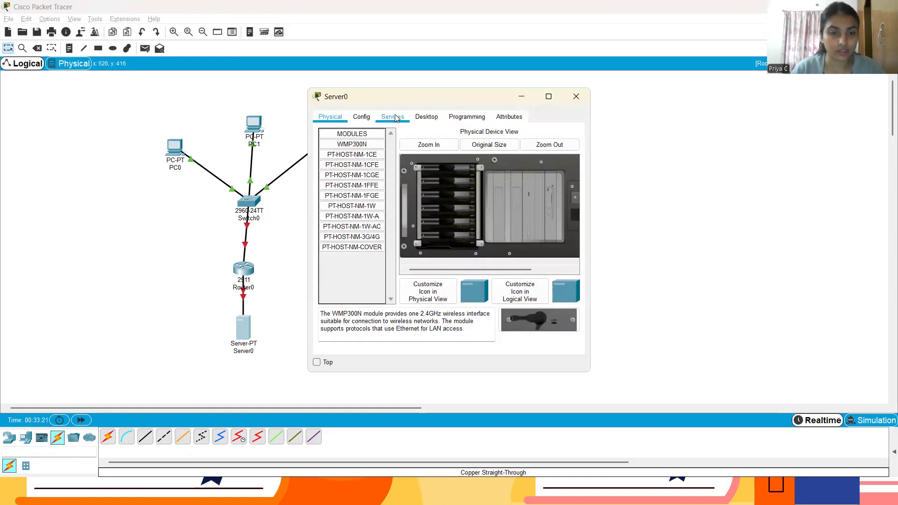
pyautogui.click(425, 117)
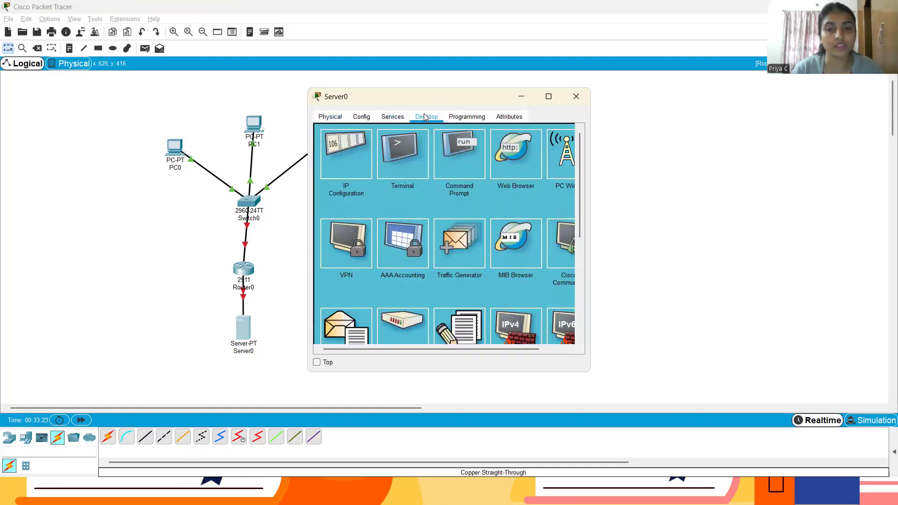
pyautogui.click(353, 158)
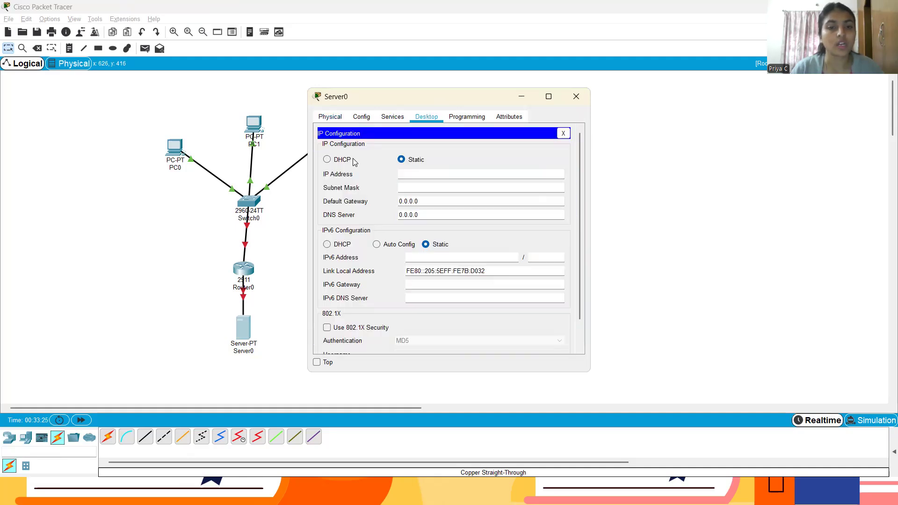
pyautogui.write('192.168.1.2')
pyautogui.press('BackSpace')
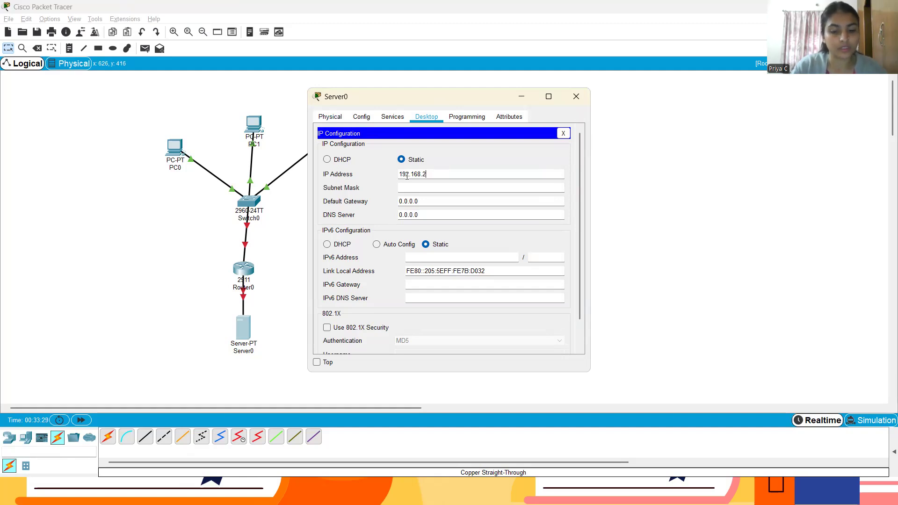
pyautogui.write('2')
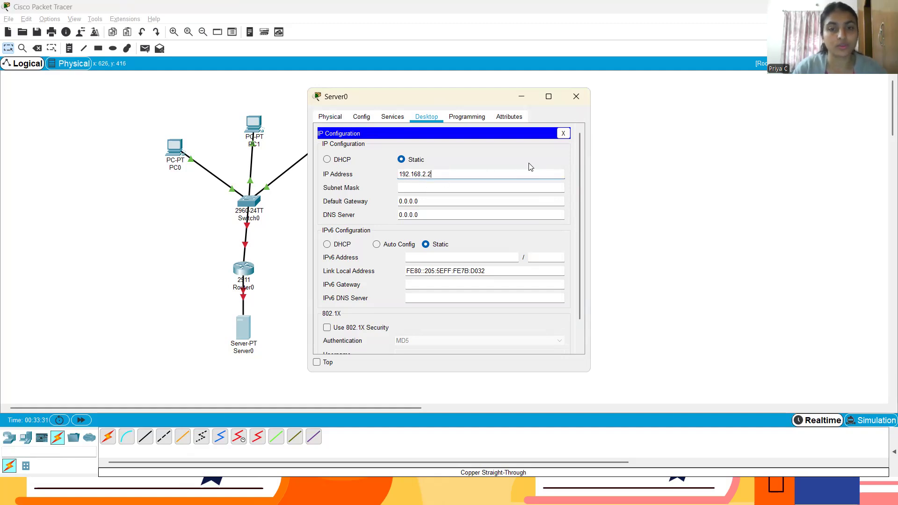
pyautogui.press('Tab')
pyautogui.click(428, 201)
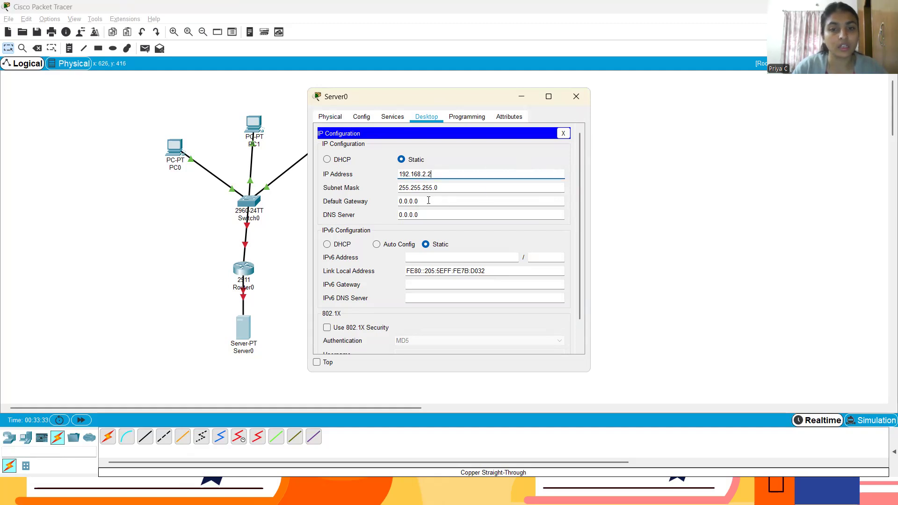
# - Set Server0's default gateway to 192.168.2.1 and close its configuration window
pyautogui.doubleClick(407, 200)
pyautogui.press('BackSpace')
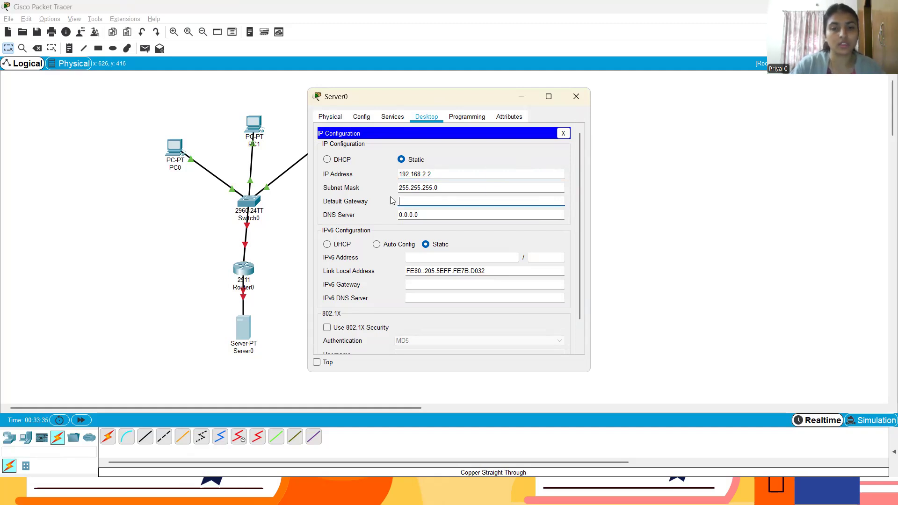
pyautogui.write('192.168.1.1')
pyautogui.press('BackSpace')
pyautogui.press('BackSpace')
pyautogui.press('BackSpace')
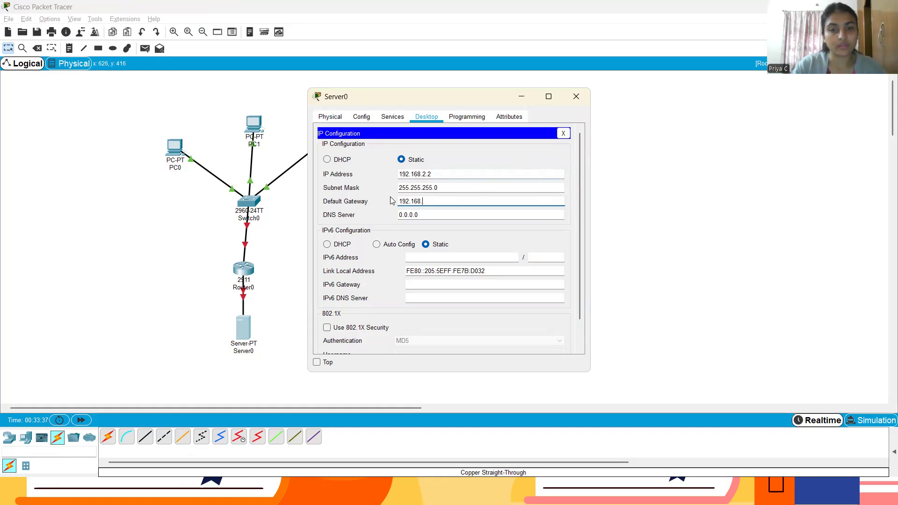
pyautogui.write('2.1')
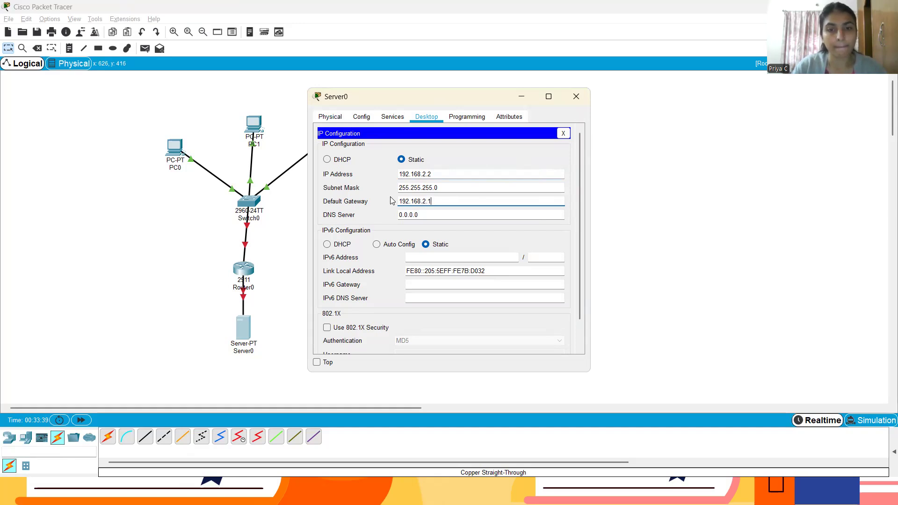
pyautogui.click(578, 95)
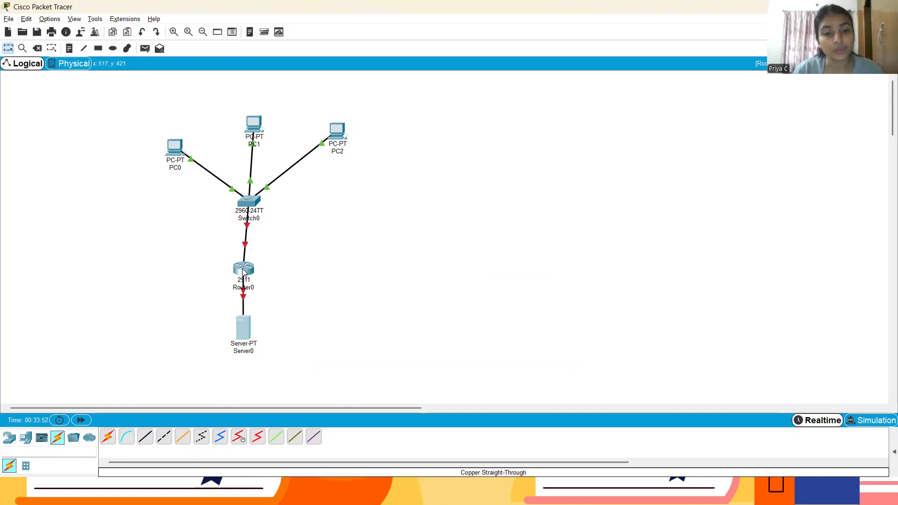
# - Open Router0's command-line interface, answer n to the initial configuration dialog and start the session
pyautogui.moveTo(243, 272)
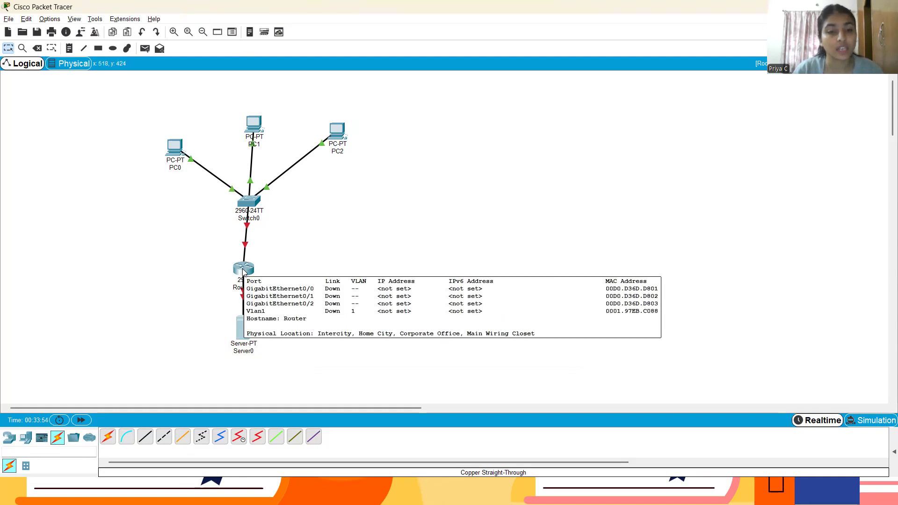
pyautogui.click(242, 272)
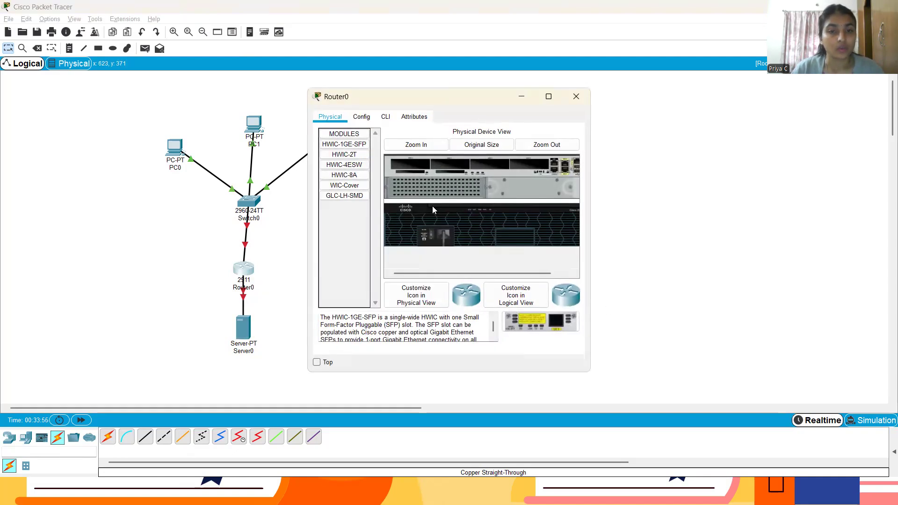
pyautogui.click(384, 117)
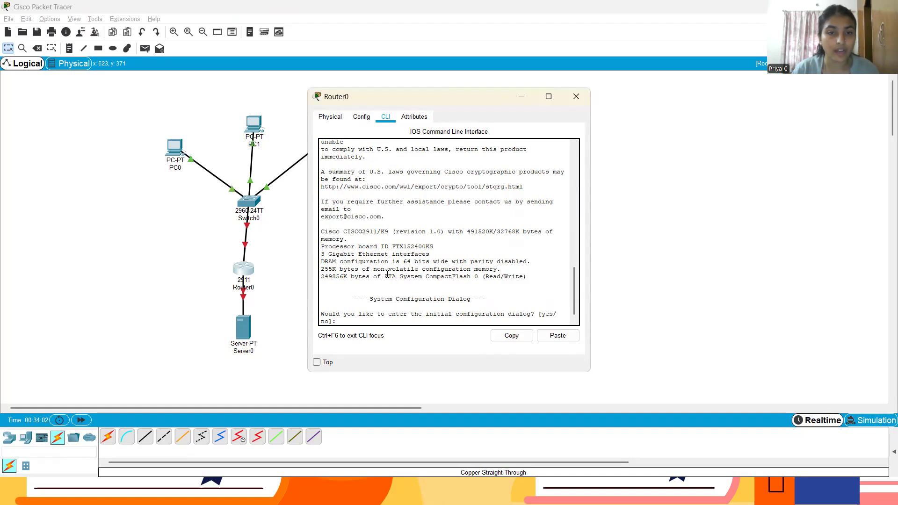
pyautogui.click(573, 97)
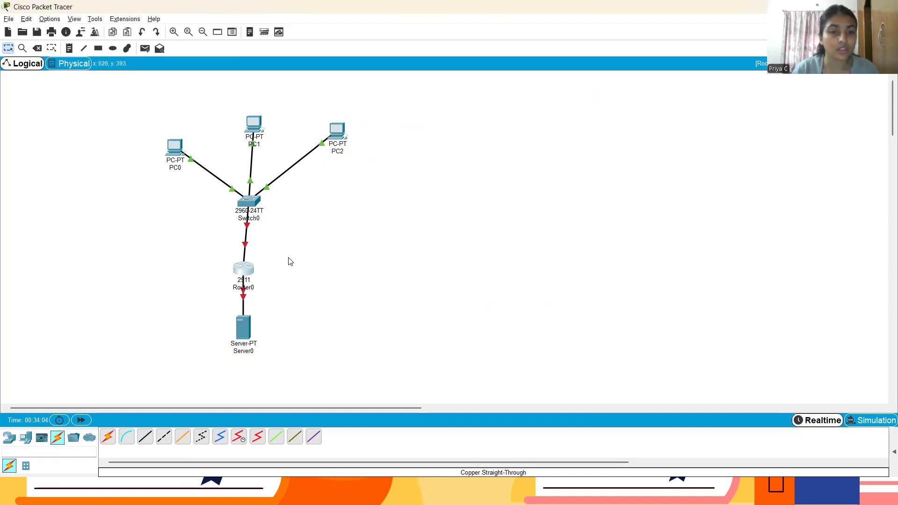
pyautogui.doubleClick(244, 269)
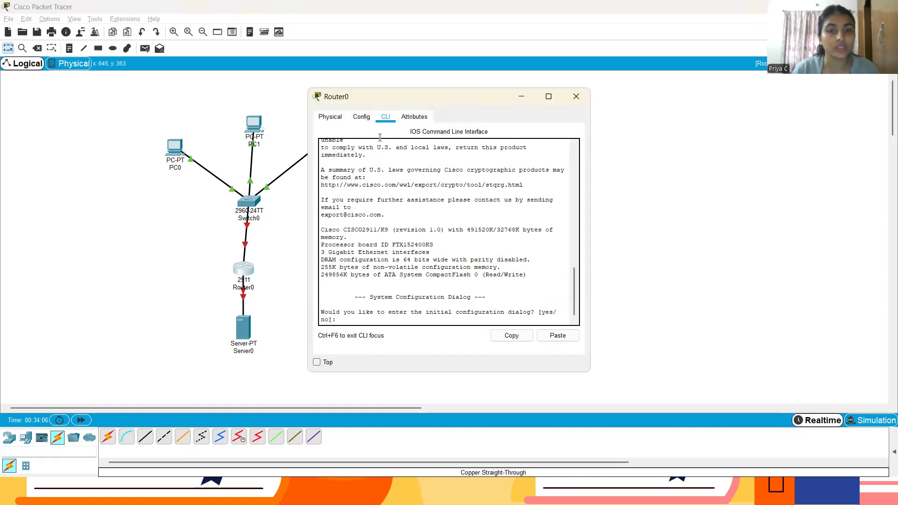
pyautogui.click(364, 118)
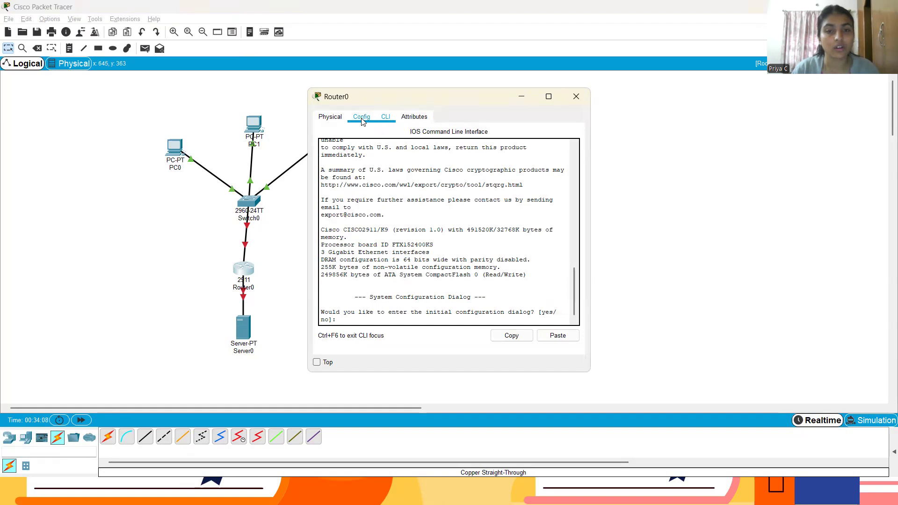
pyautogui.click(387, 117)
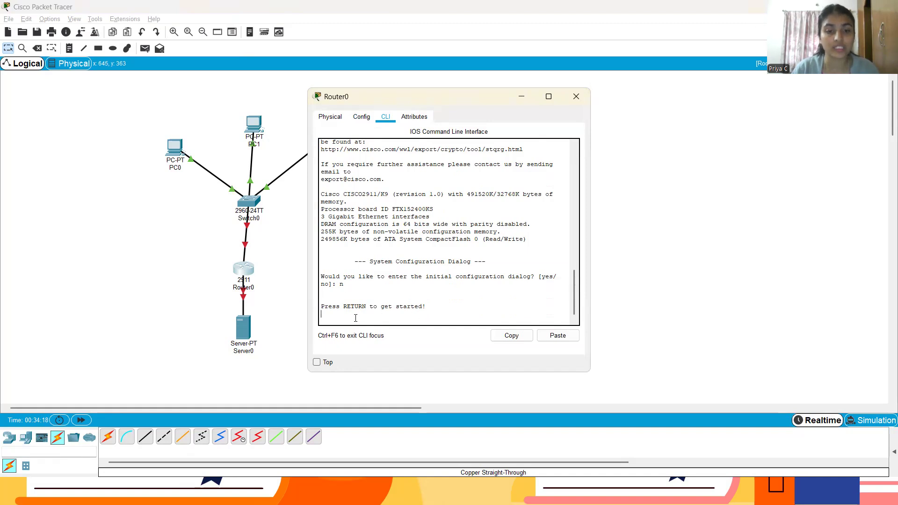
pyautogui.press('Return')
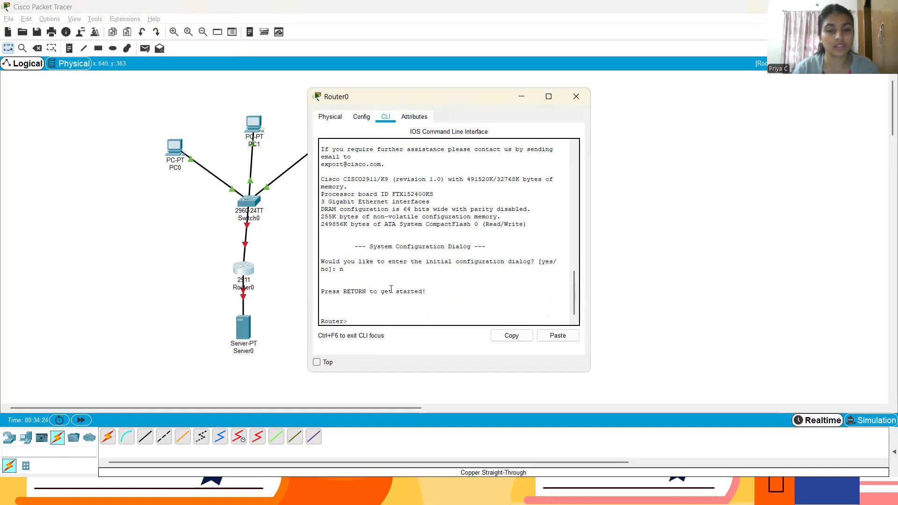
# - Enter Router0's privileged mode with enable and its global configuration mode with config t
pyautogui.write('enable')
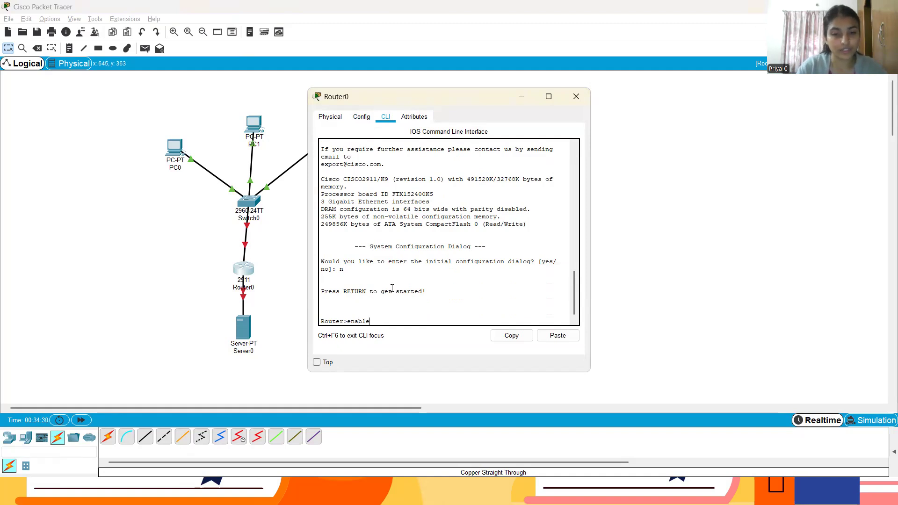
pyautogui.press('Return')
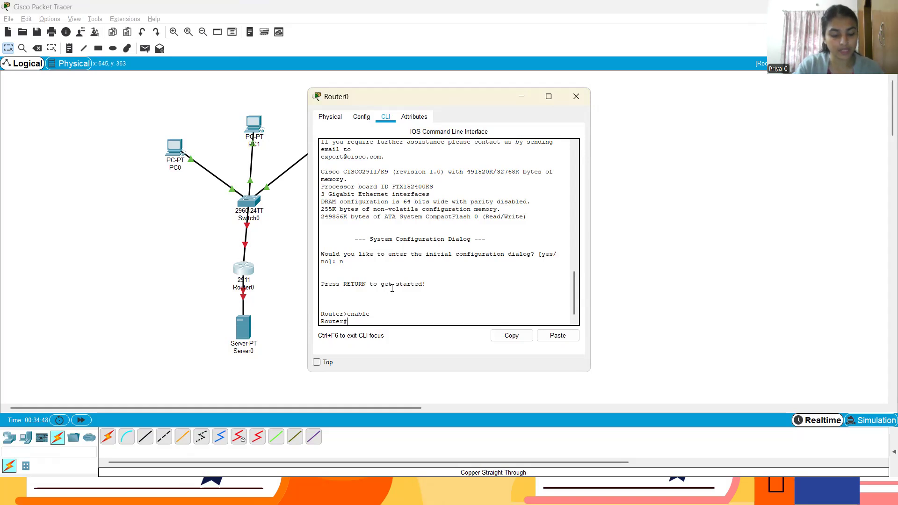
pyautogui.write('onfig')
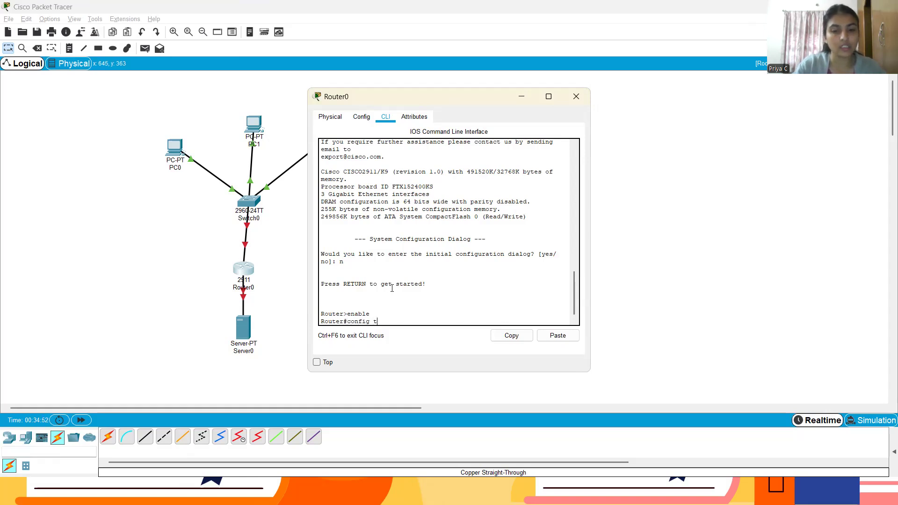
pyautogui.write(' t')
pyautogui.press('Return')
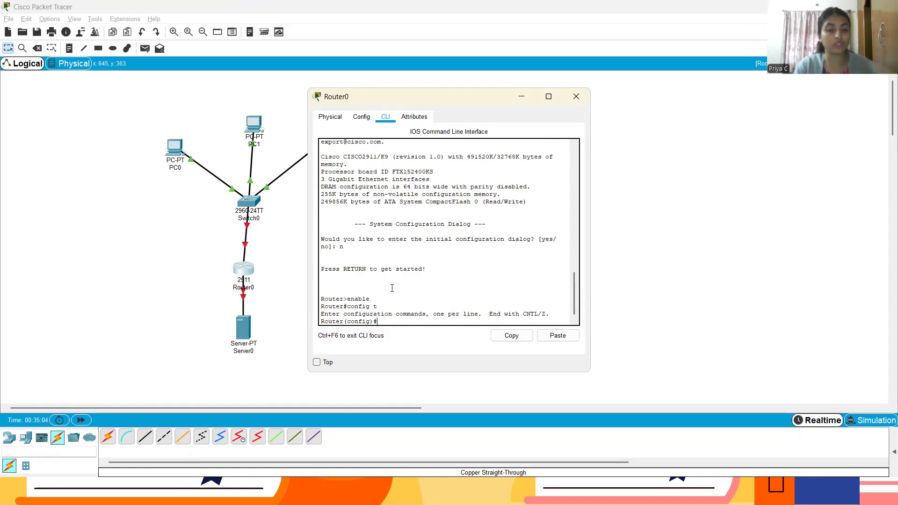
# - Enter interface configuration for GigabitEthernet0/0 on Router0
pyautogui.write('in')
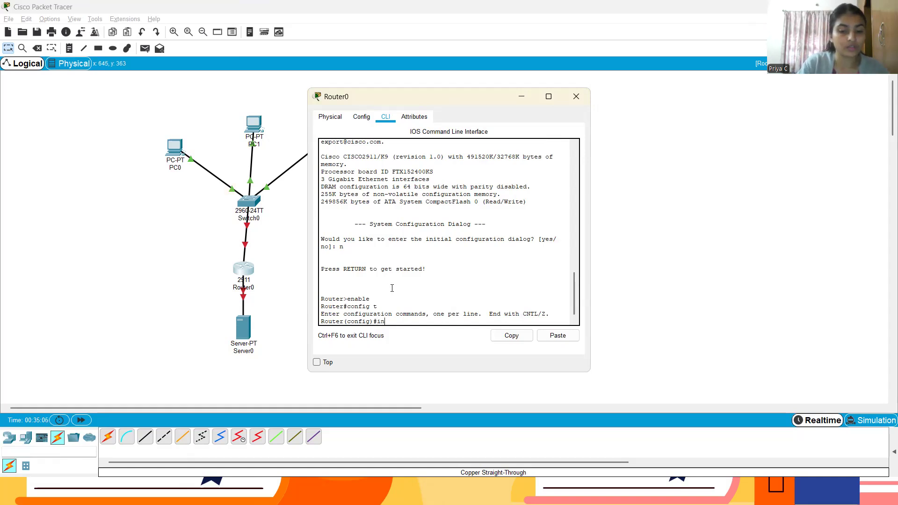
pyautogui.write('terface GigabitEthe')
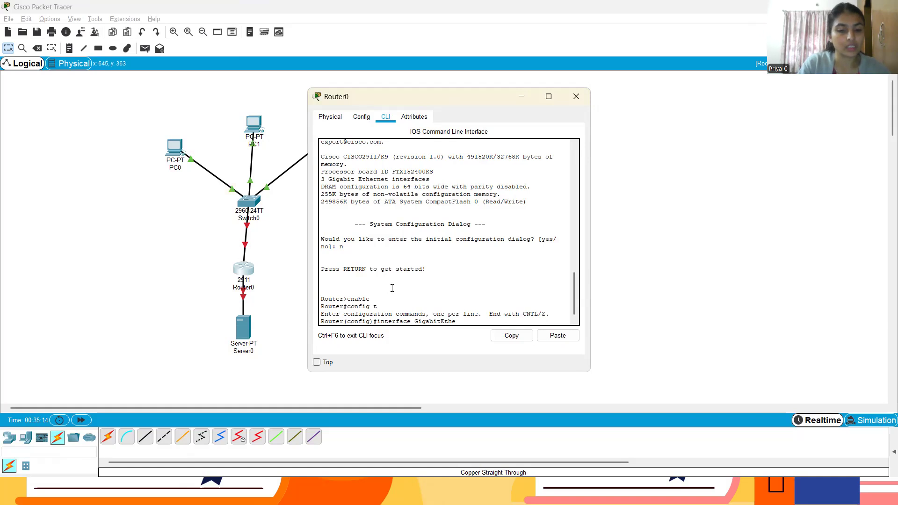
pyautogui.write('rnet0/0')
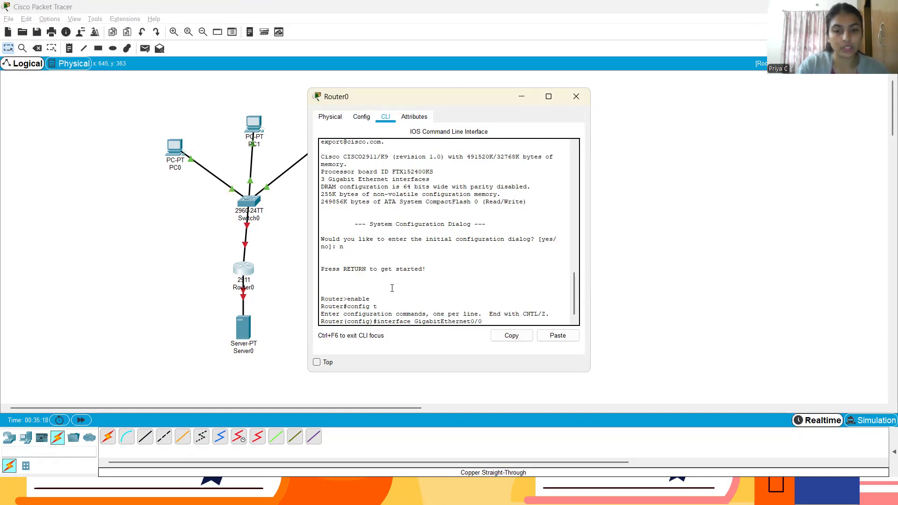
pyautogui.press('Return')
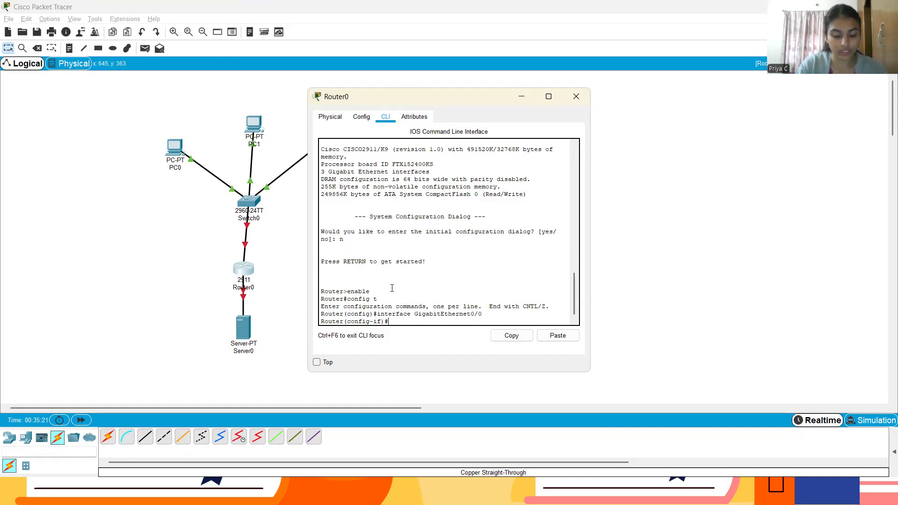
# - Assign the router's GigabitEthernet0/0 interface the IP address 192.168.1.1 with subnet mask 255.255.255.0
pyautogui.write('ip')
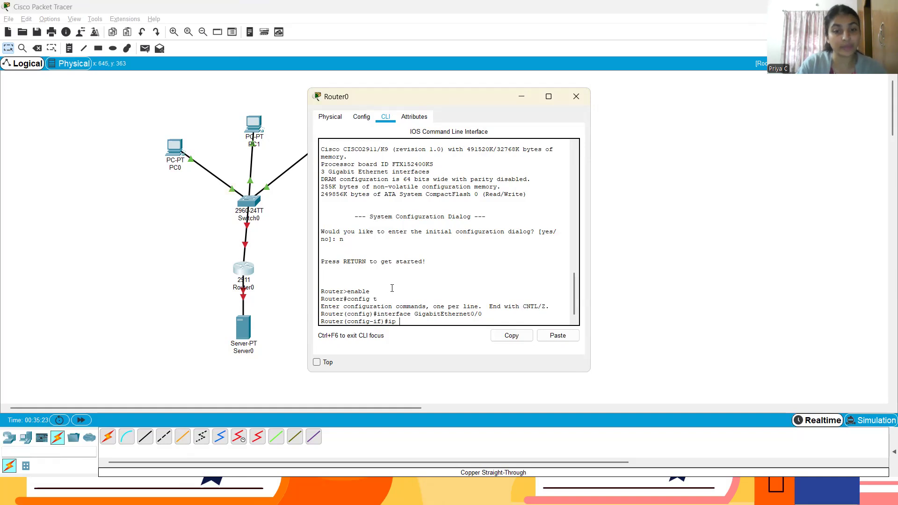
pyautogui.write(' address')
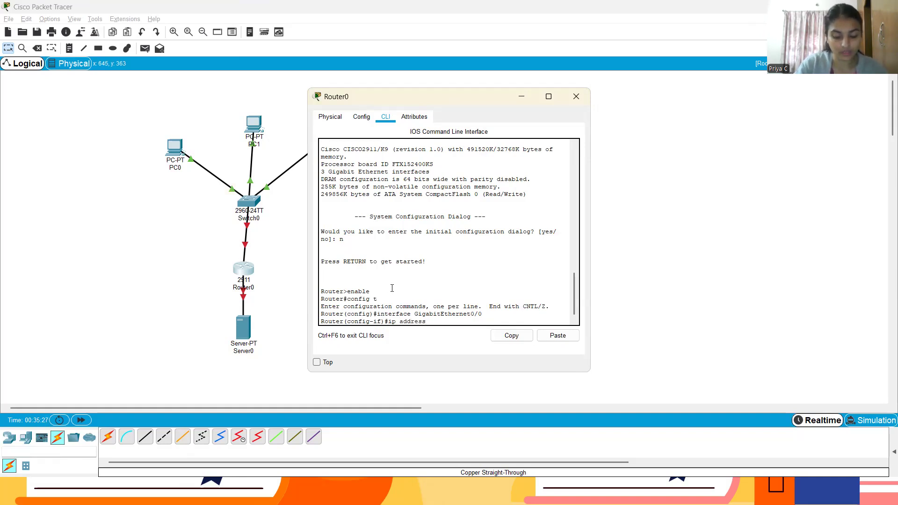
pyautogui.write(' 1')
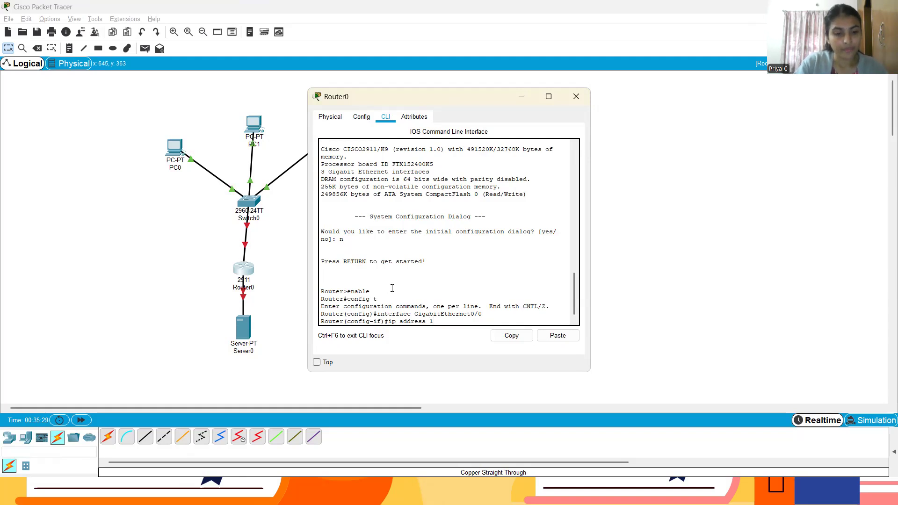
pyautogui.write('92')
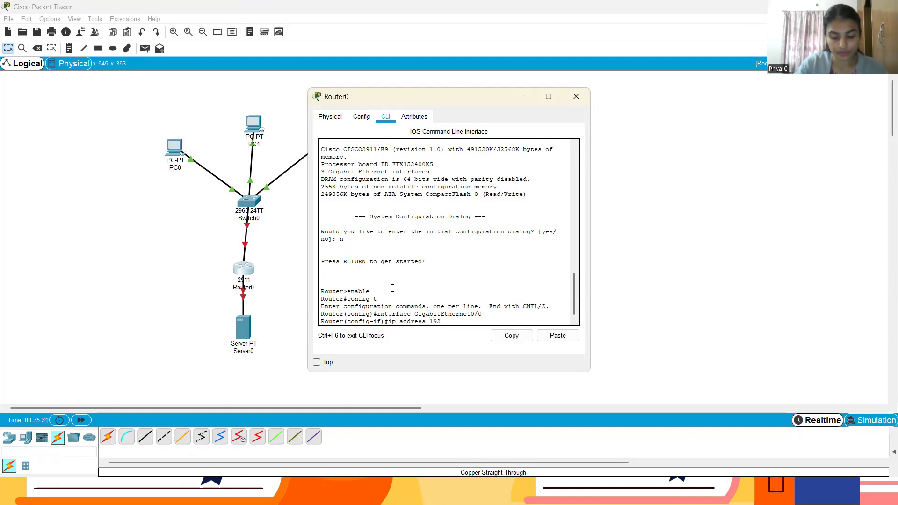
pyautogui.write('.168')
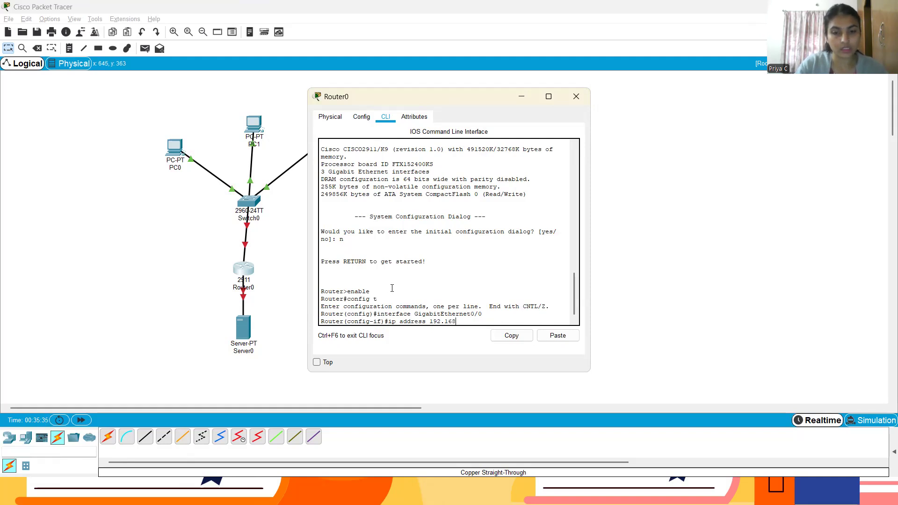
pyautogui.write('.1.')
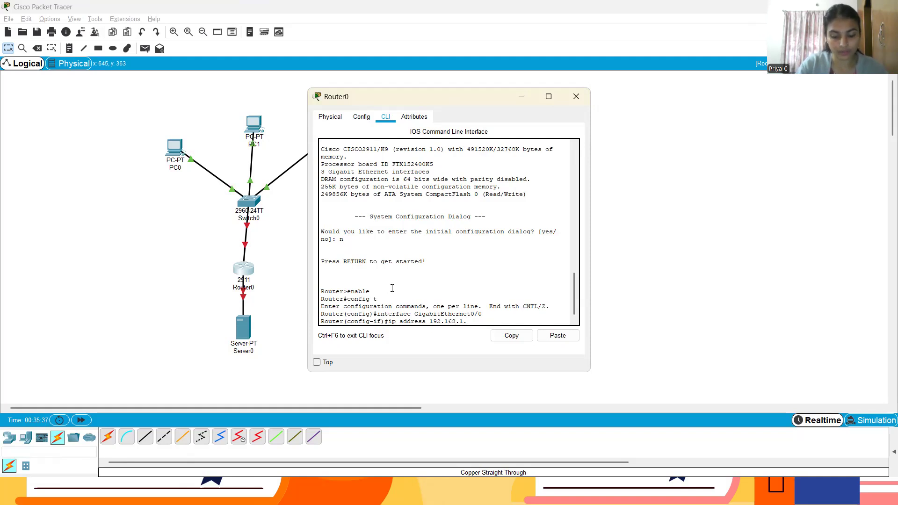
pyautogui.write('1  255.255.255.0')
pyautogui.press('Return')
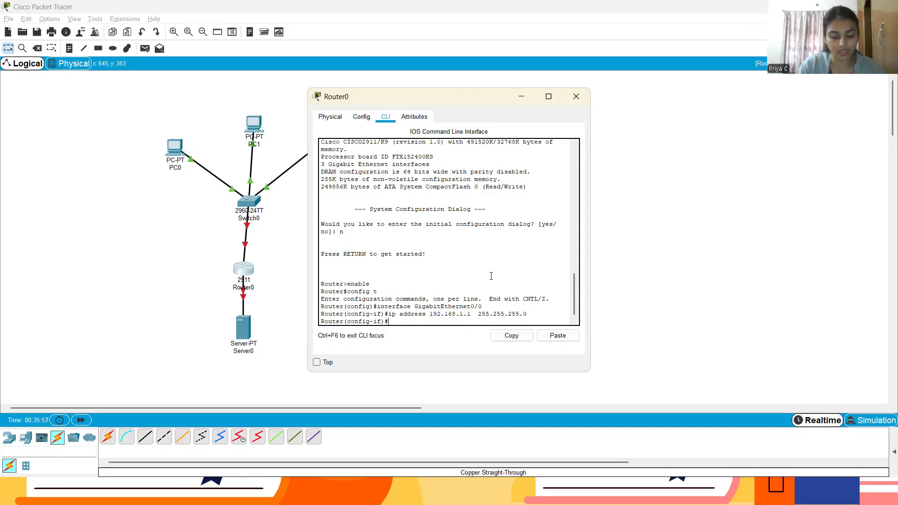
# - Enable GigabitEthernet0/0 with no shutdown and exit to global configuration mode
pyautogui.write('no')
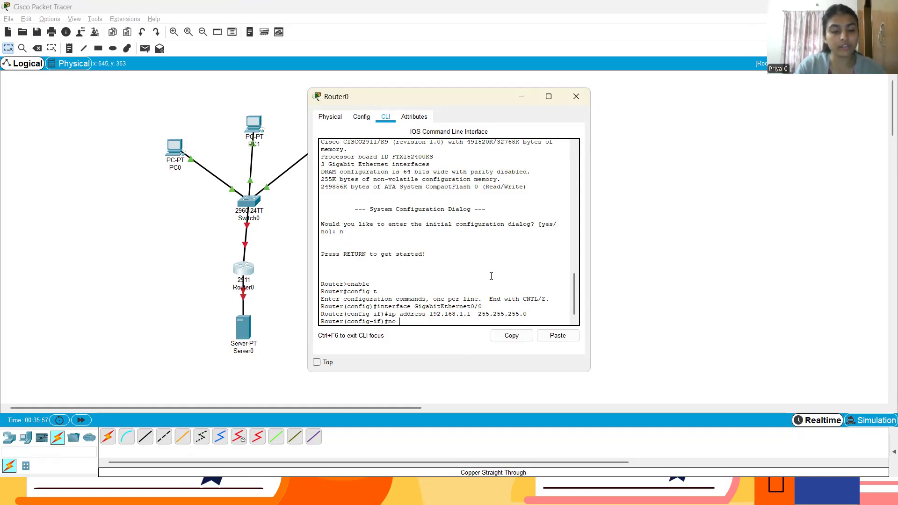
pyautogui.write(' shut')
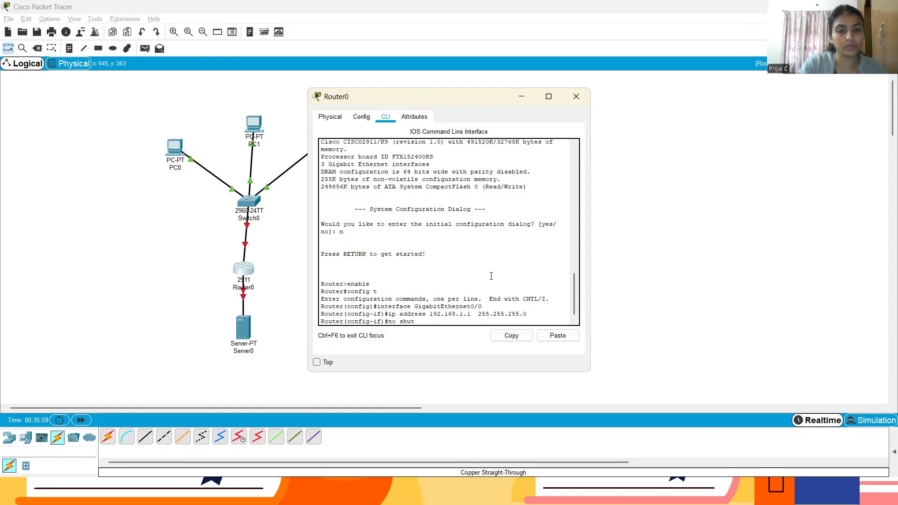
pyautogui.write('down')
pyautogui.press('Return')
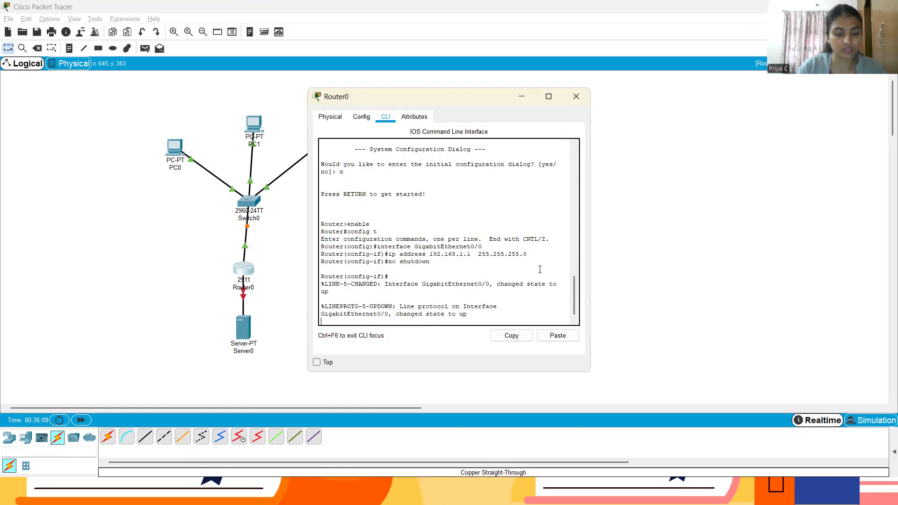
pyautogui.write('exit')
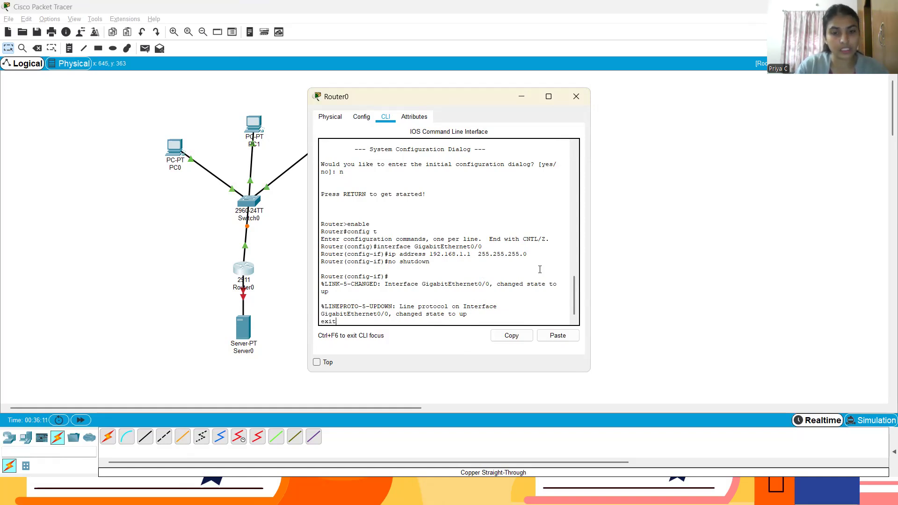
pyautogui.press('Return')
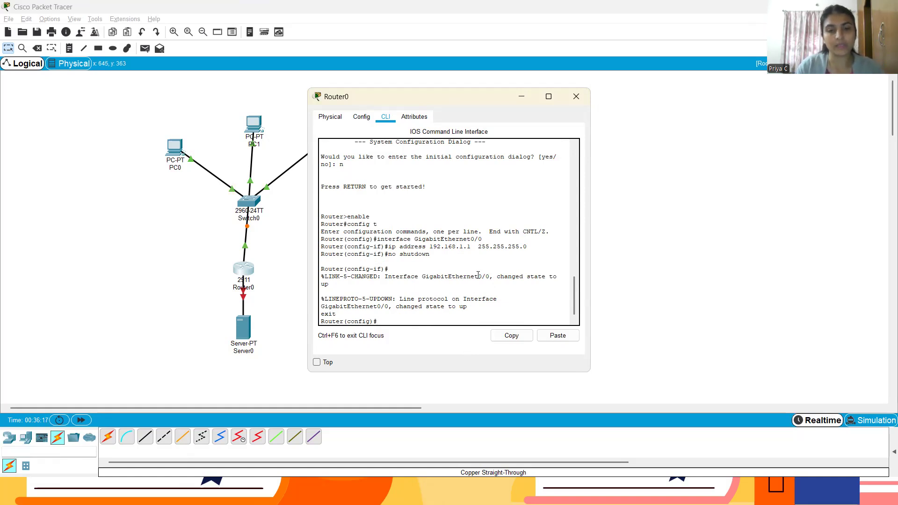
# - Reuse the earlier interface command to enter interface configuration for GigabitEthernet0/1
pyautogui.press('Up')
pyautogui.press('Up')
pyautogui.press('Up')
pyautogui.press('Up')
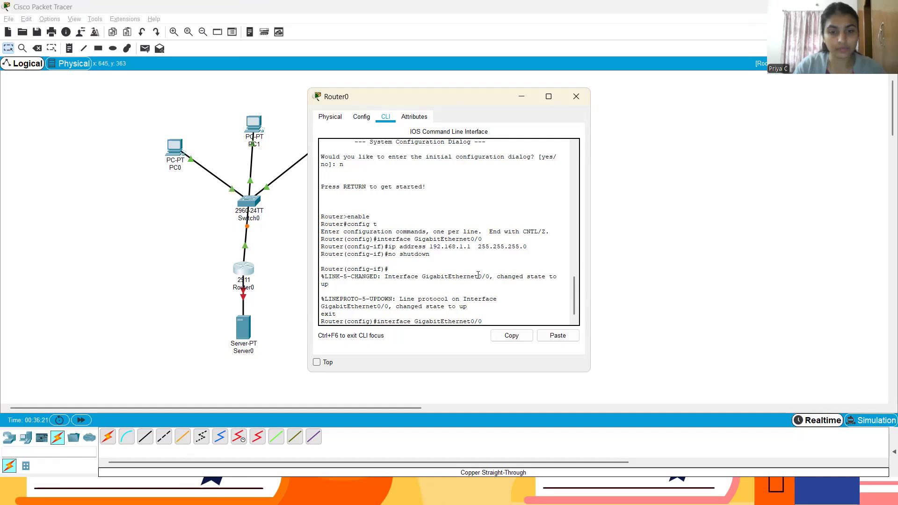
pyautogui.write('1')
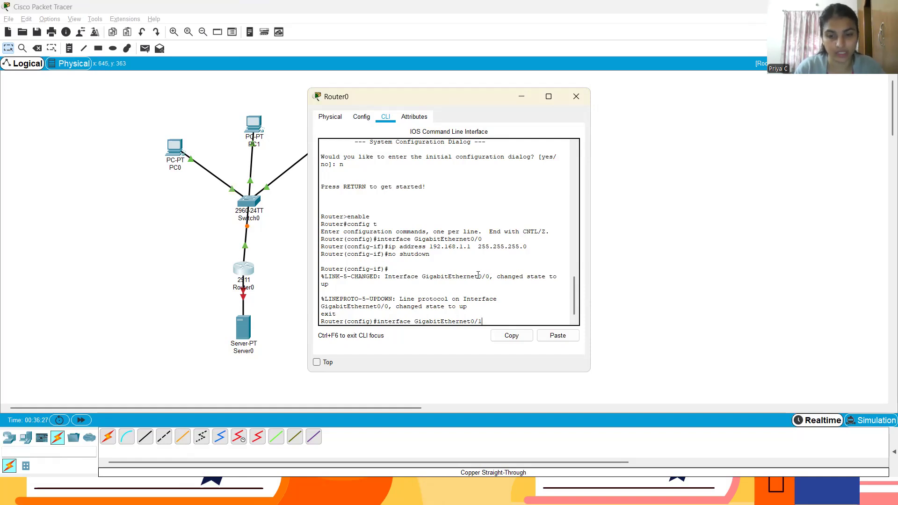
pyautogui.press('Return')
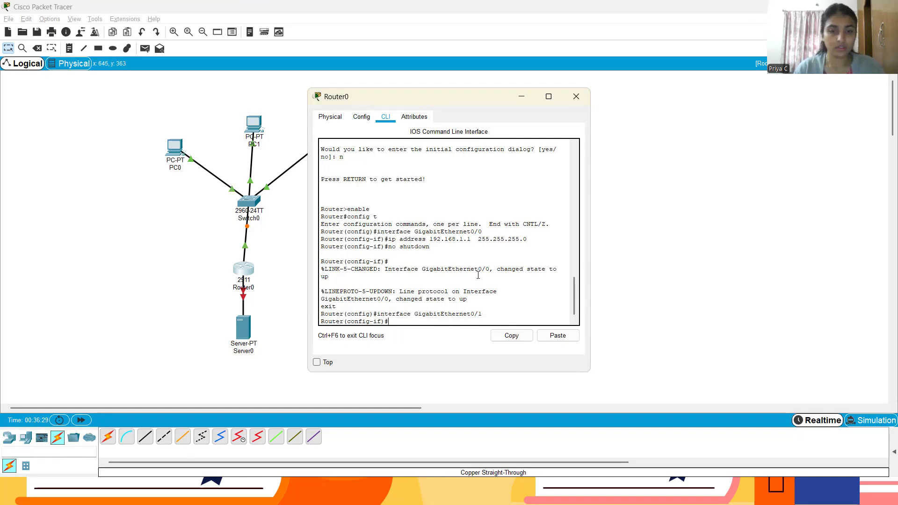
# - Assign the router's GigabitEthernet0/1 interface the IP address 192.168.2.1 with subnet mask 255.255.255.0
pyautogui.press('Up')
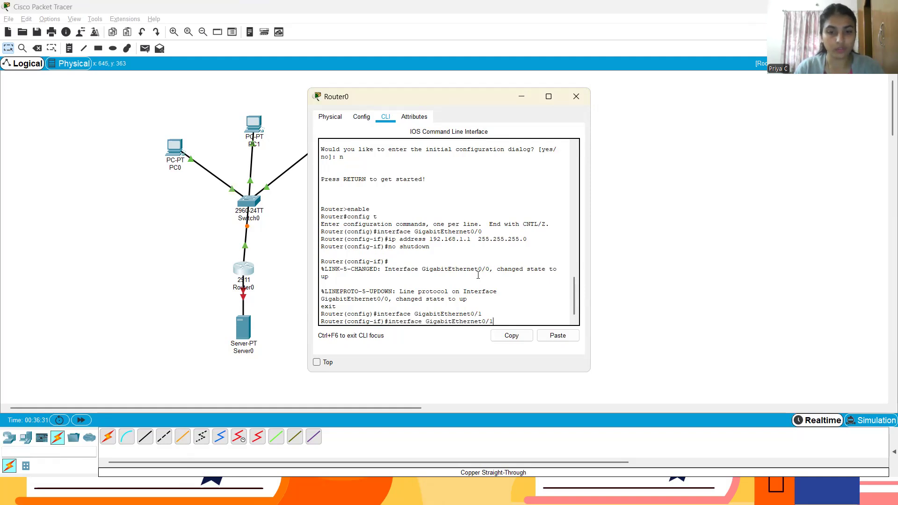
pyautogui.press('Up')
pyautogui.press('Up')
pyautogui.press('Up')
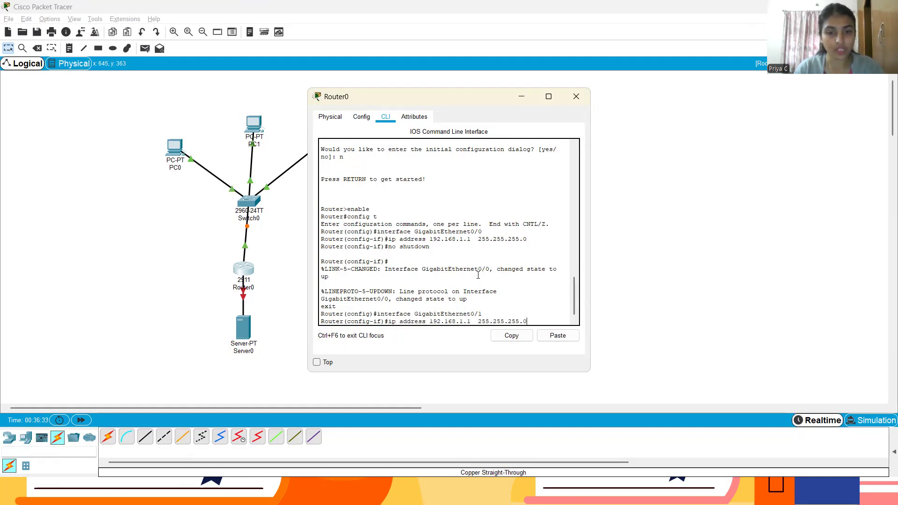
pyautogui.press('Left')
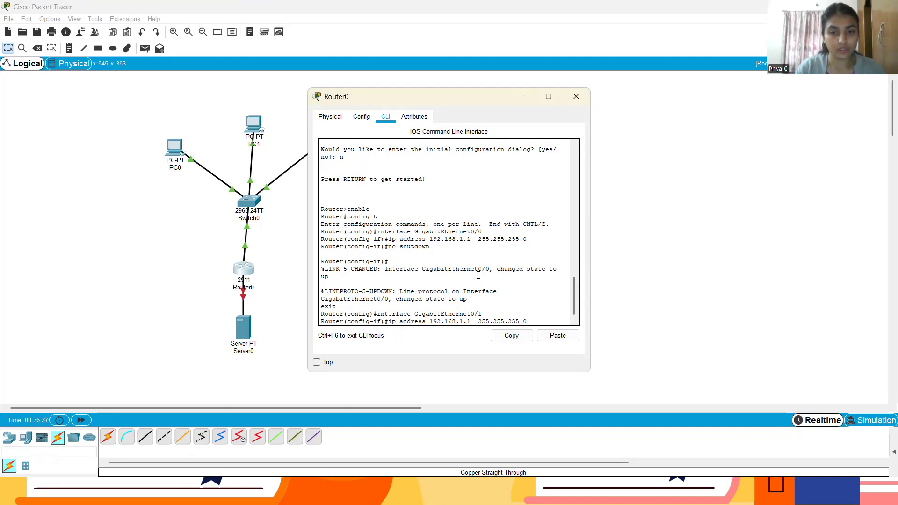
pyautogui.press('BackSpace')
pyautogui.press('BackSpace')
pyautogui.press('BackSpace')
pyautogui.press('BackSpace')
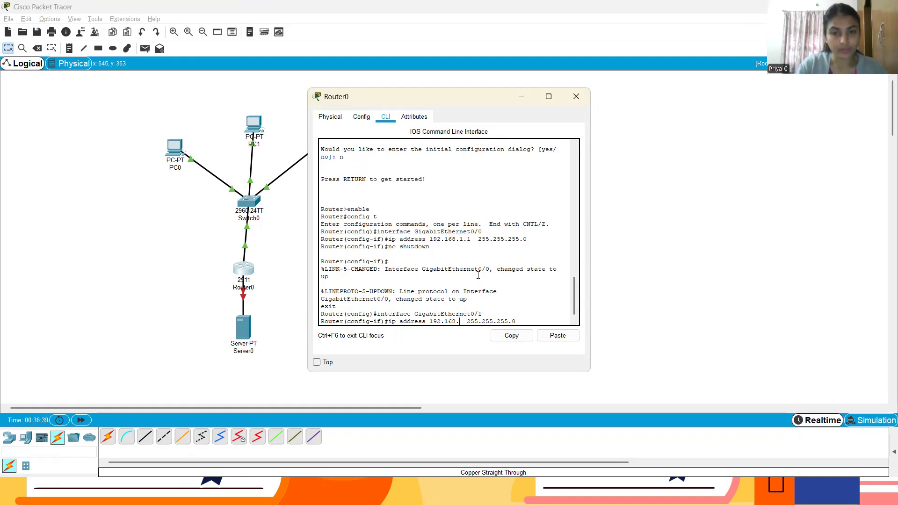
pyautogui.write('.2.1')
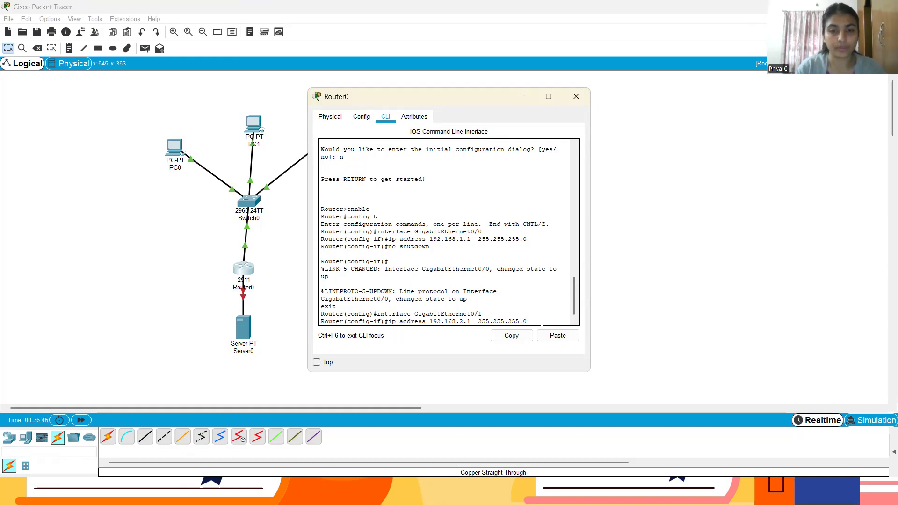
pyautogui.press('Return')
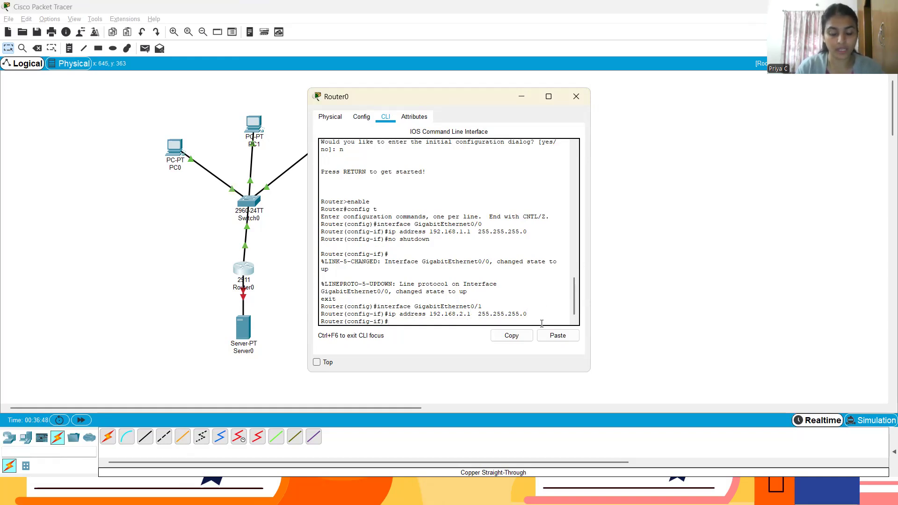
# - Enable GigabitEthernet0/1 with no shutdown and exit to global configuration mode
pyautogui.write('no s')
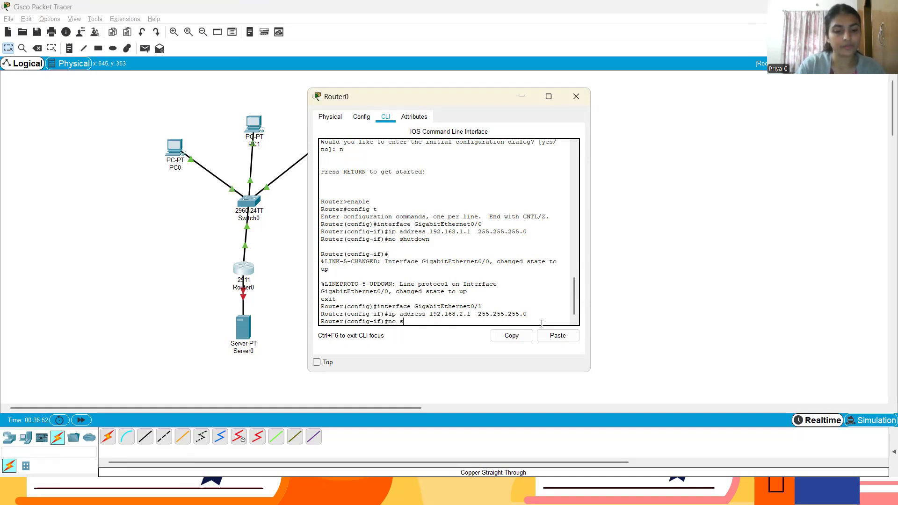
pyautogui.write('hutdown')
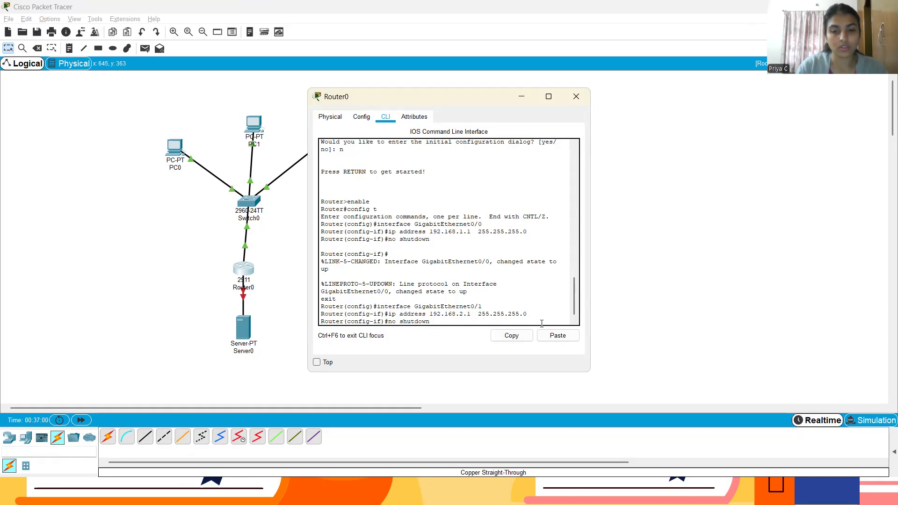
pyautogui.press('Return')
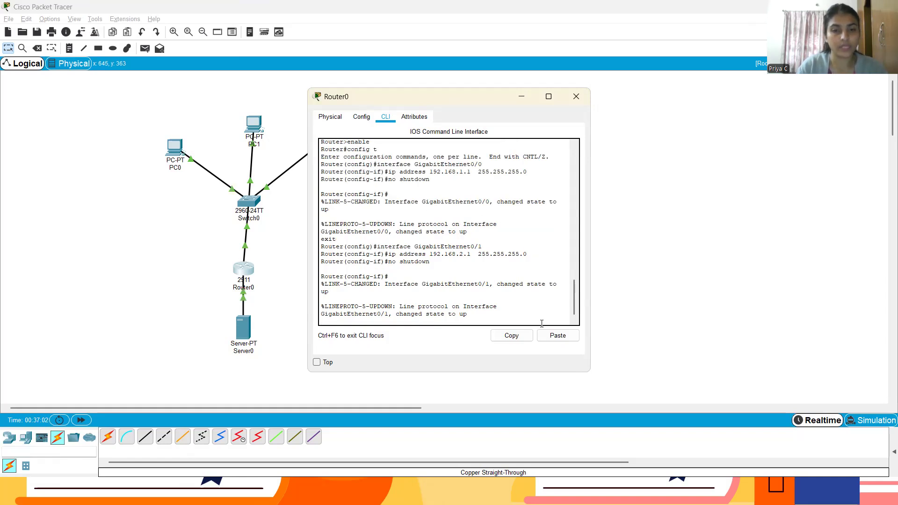
pyautogui.write('exit')
pyautogui.press('Return')
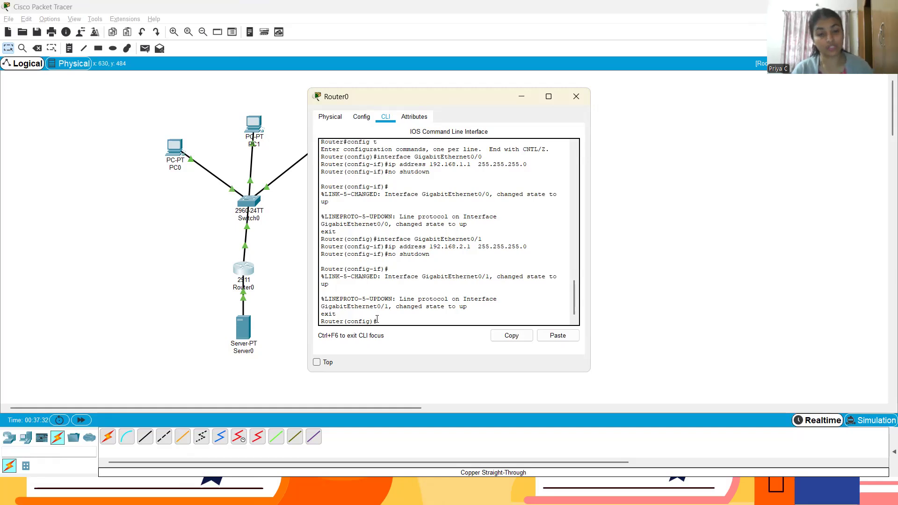
# - End configuration mode on Router0 and save the configuration with write memory
pyautogui.write('d')
pyautogui.press('Return')
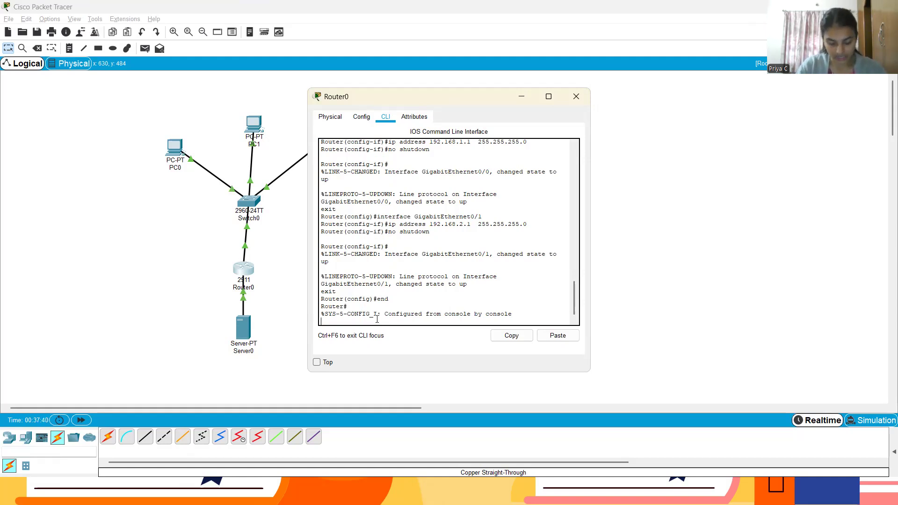
pyautogui.write('write')
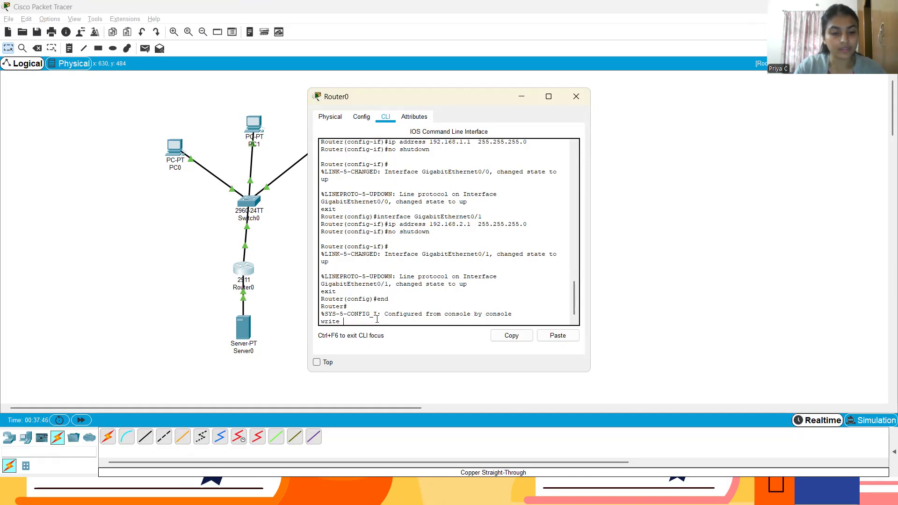
pyautogui.write(' memo')
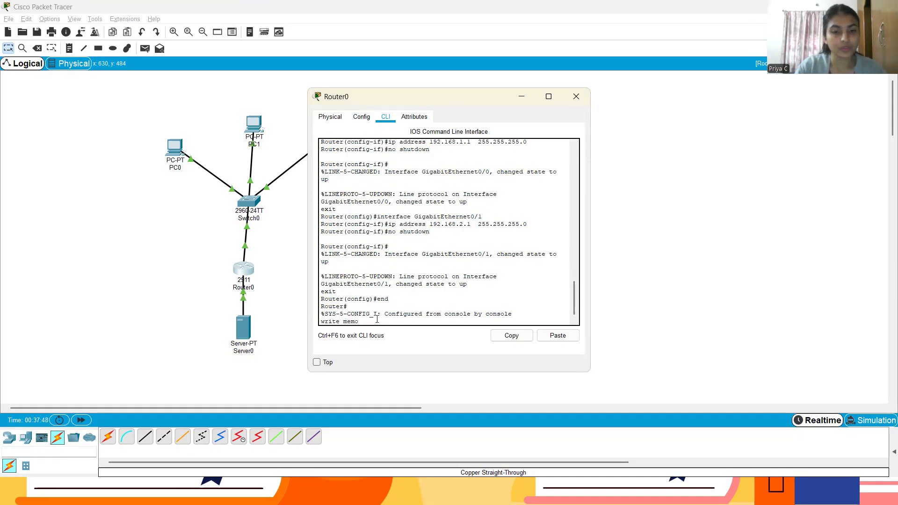
pyautogui.write('ry')
pyautogui.press('Return')
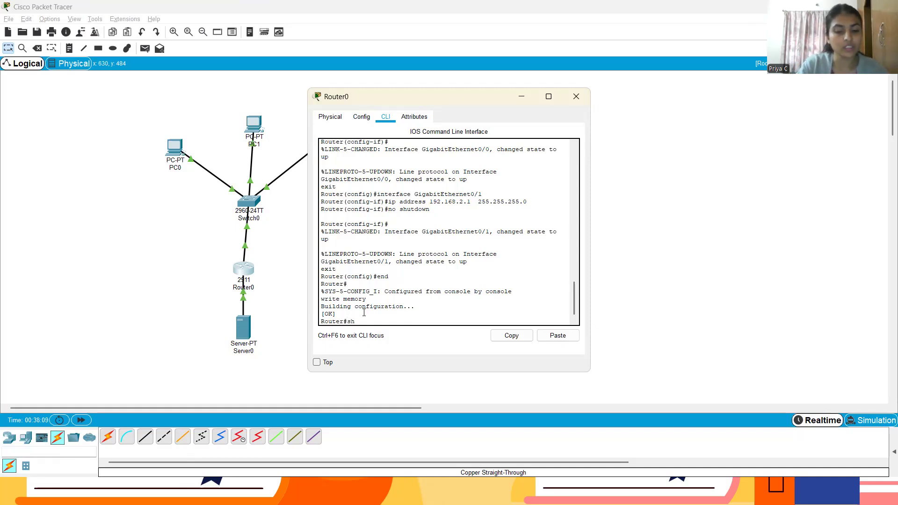
# - Check the router's interface addresses and status with show ip interface brief, and close the Router0 window
pyautogui.write('w ')
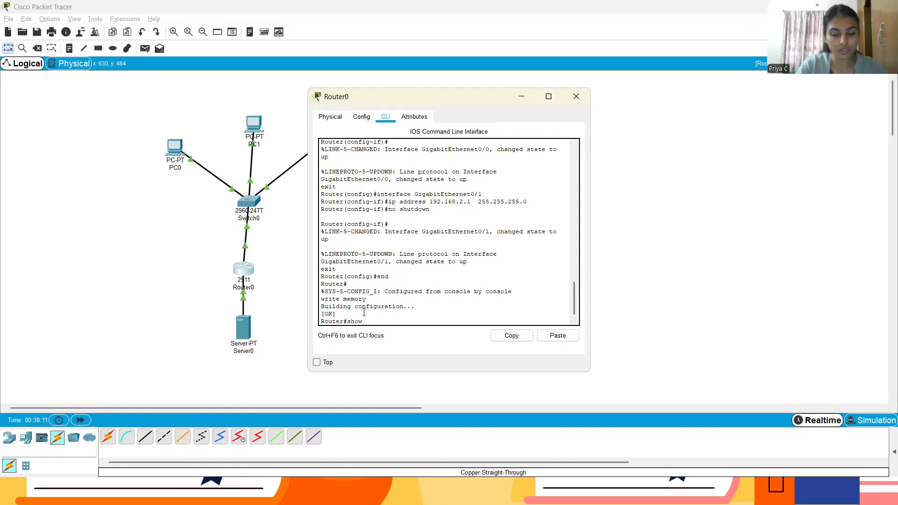
pyautogui.write('ip interface bri')
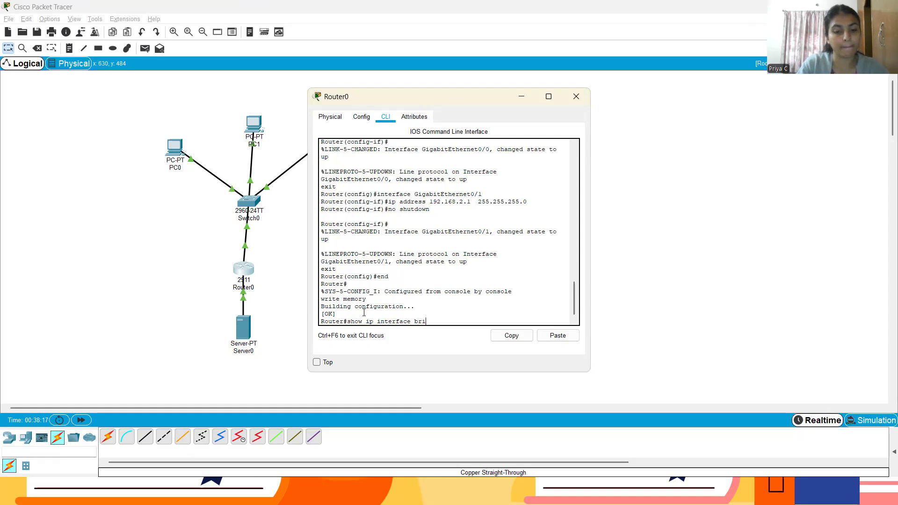
pyautogui.write('ef')
pyautogui.press('Return')
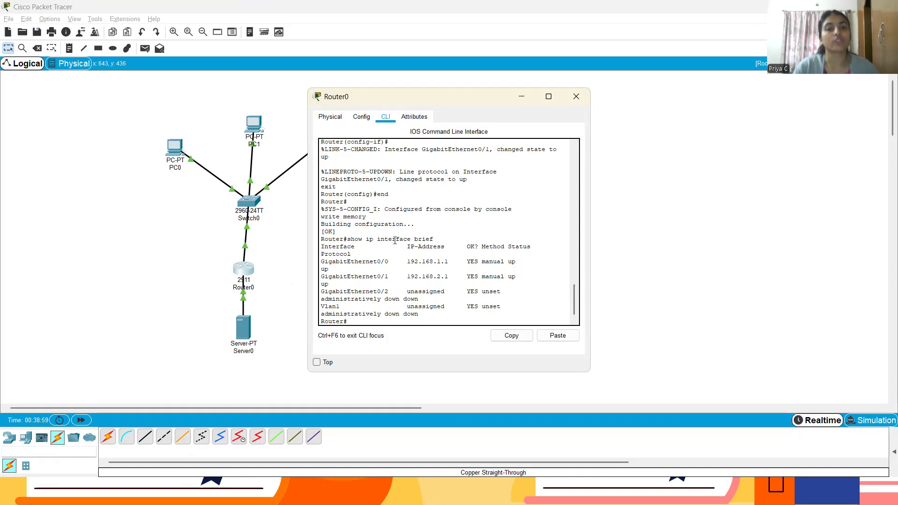
pyautogui.click(362, 118)
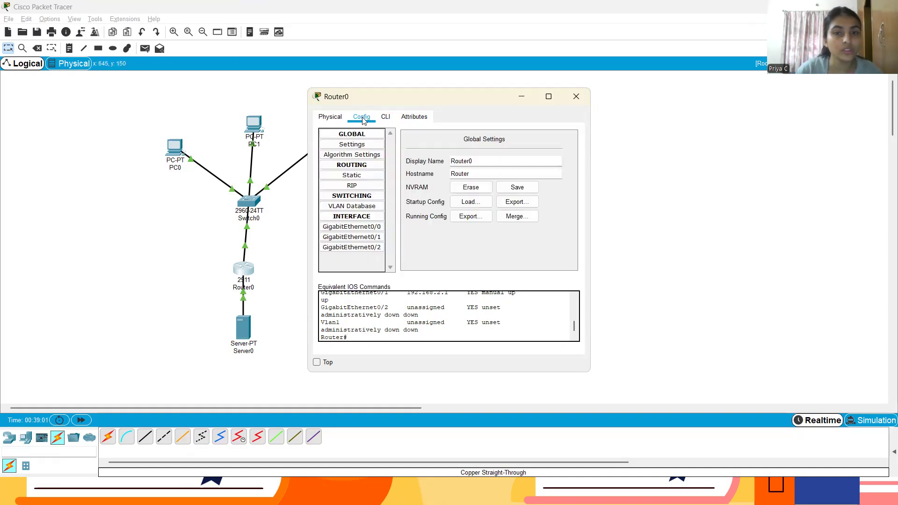
pyautogui.click(575, 96)
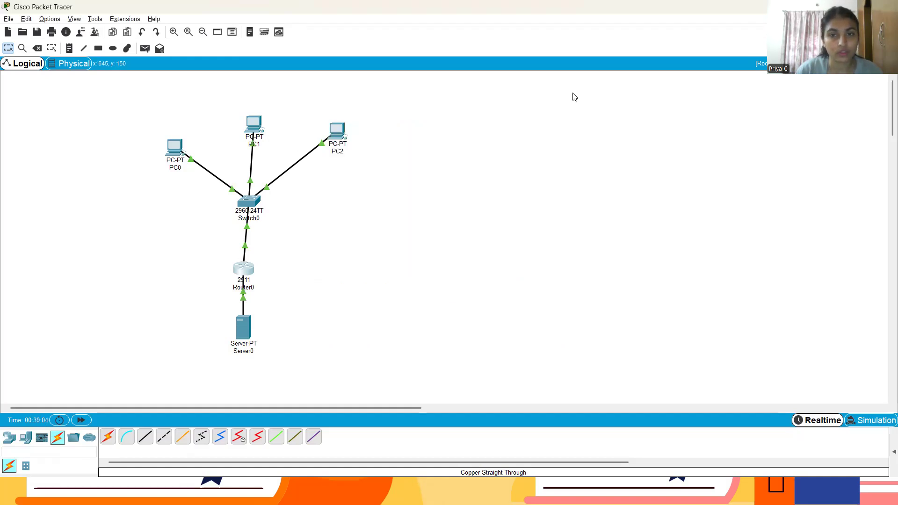
# - In Server0's HTTP service, edit index.html so its heading reads "Welcome to My Cisco Packet Tracer page"
pyautogui.click(243, 323)
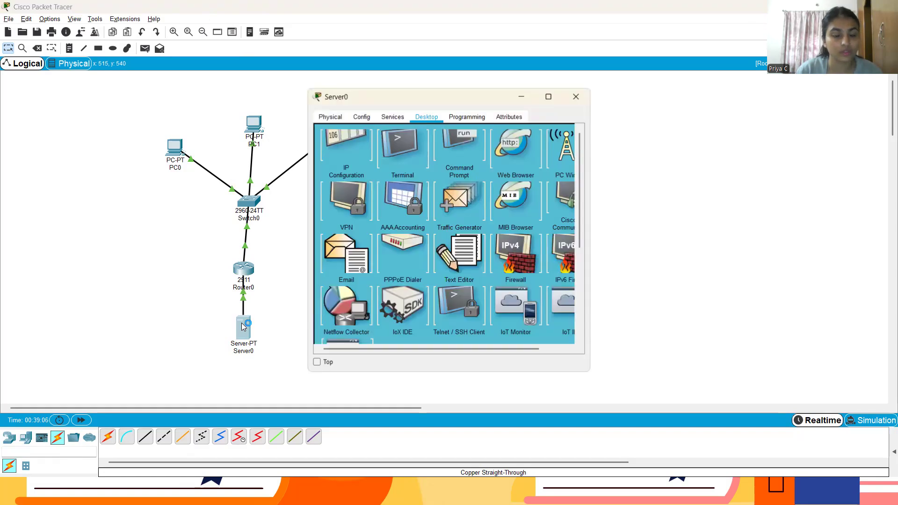
pyautogui.click(393, 119)
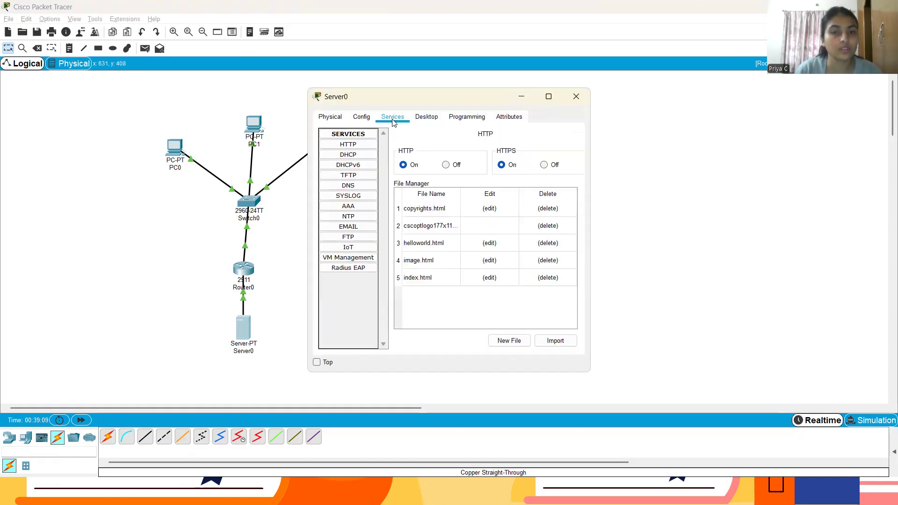
pyautogui.click(489, 279)
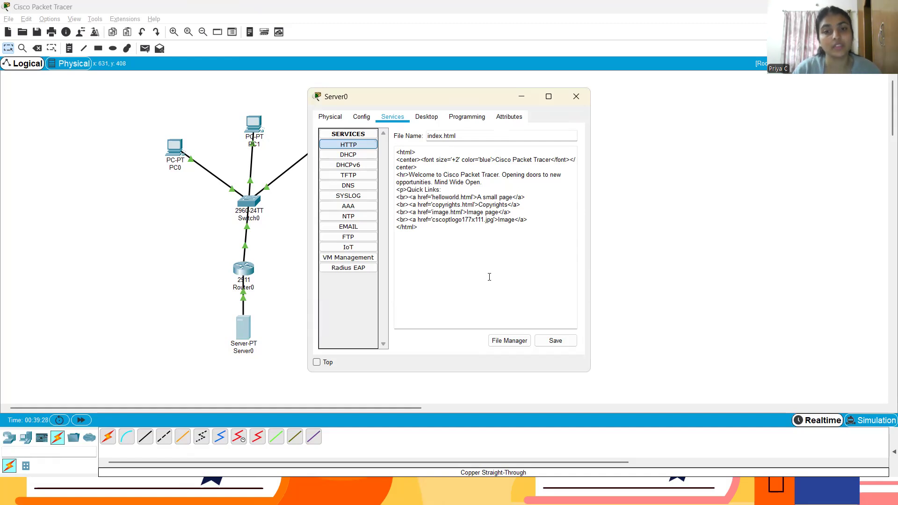
pyautogui.click(496, 160)
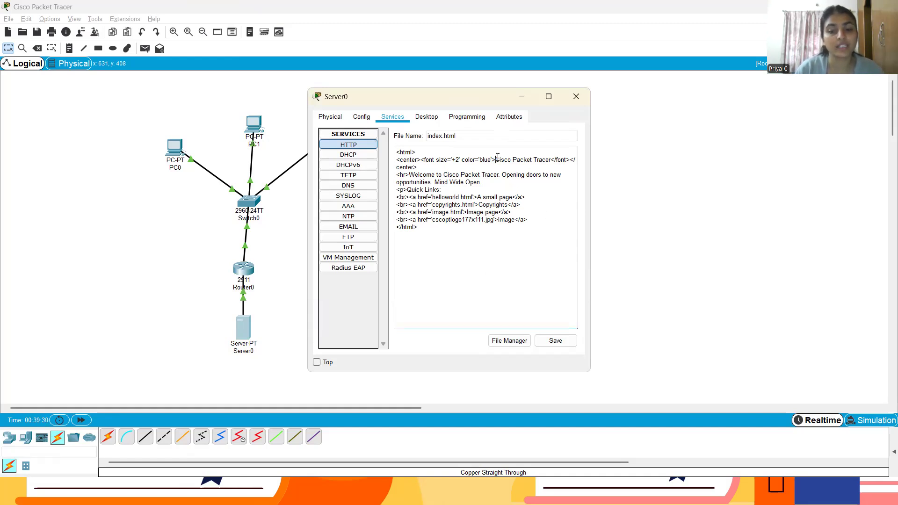
pyautogui.write('Welcom')
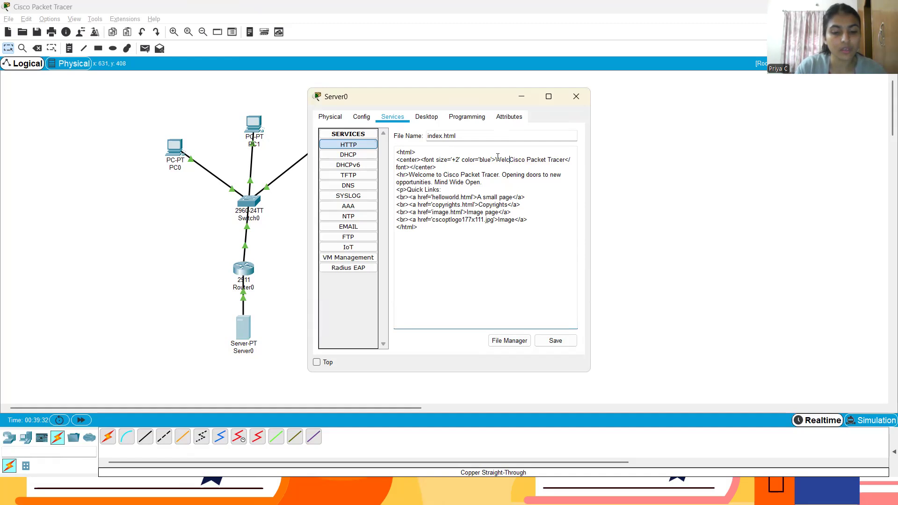
pyautogui.write('e to My')
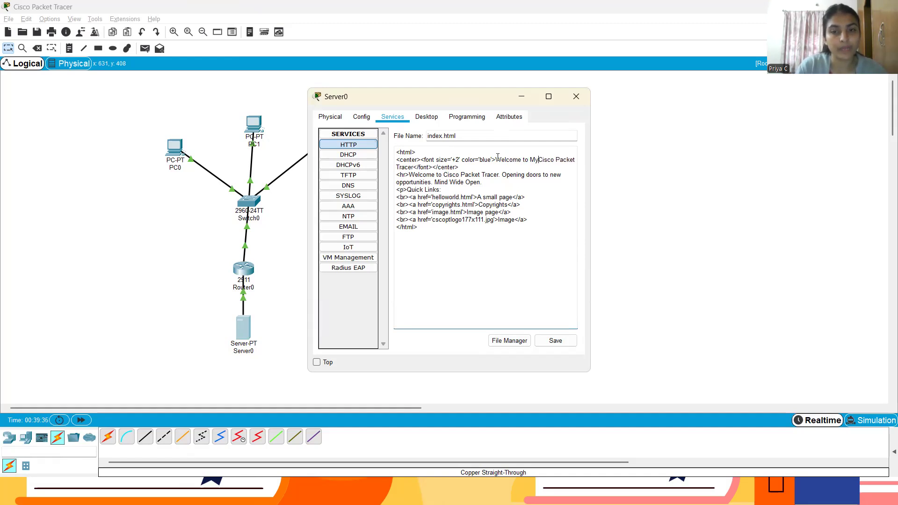
pyautogui.click(433, 168)
pyautogui.write('p')
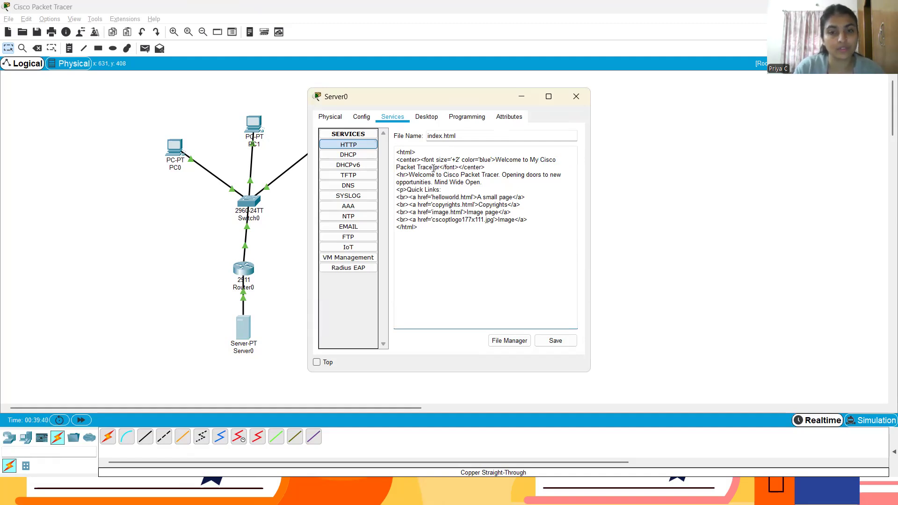
pyautogui.press('BackSpace')
pyautogui.press('BackSpace')
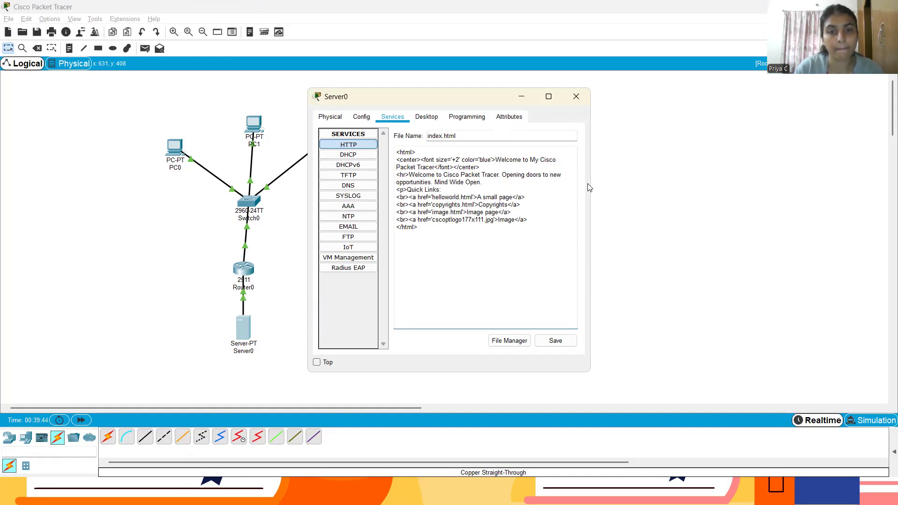
pyautogui.write('page')
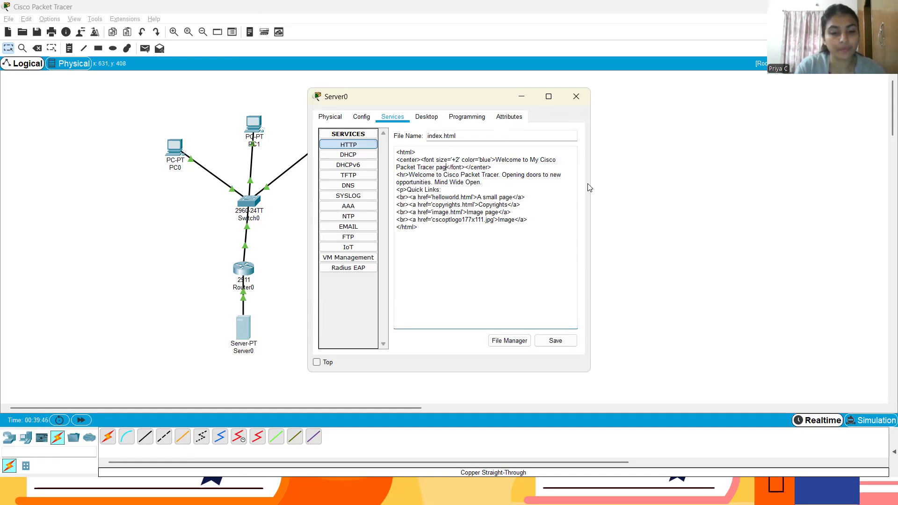
# - Save index.html over the existing file and close the Server0 window
pyautogui.click(552, 340)
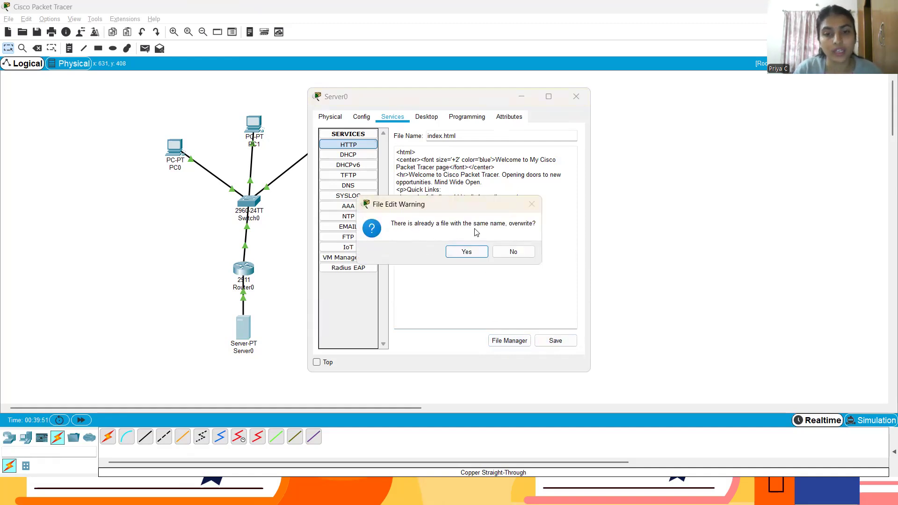
pyautogui.click(472, 252)
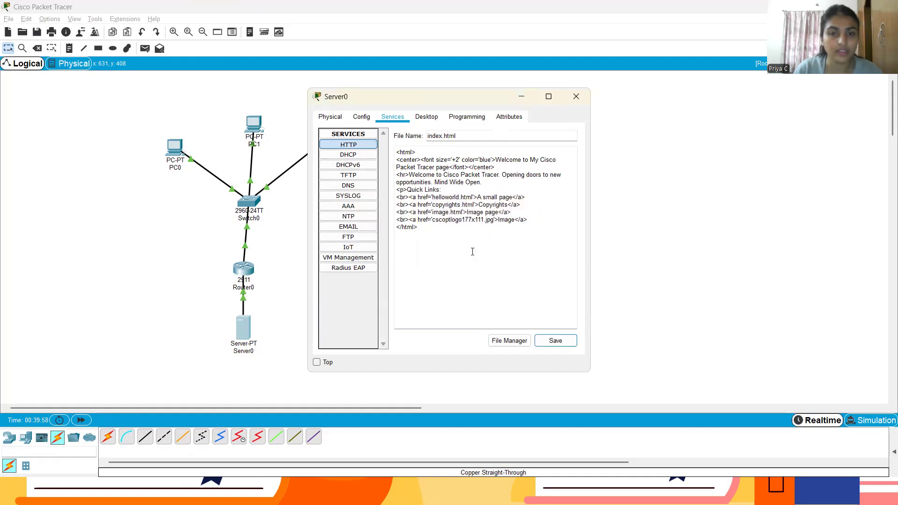
pyautogui.click(577, 96)
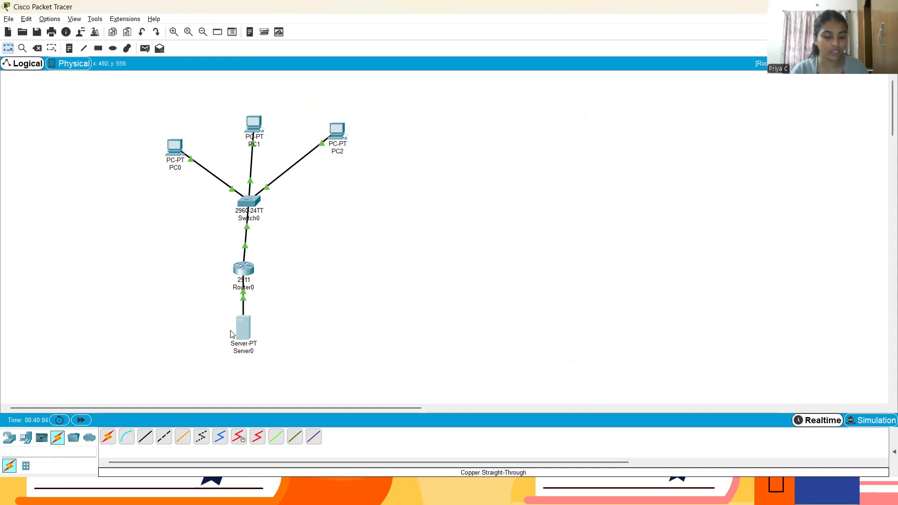
pyautogui.moveTo(230, 334)
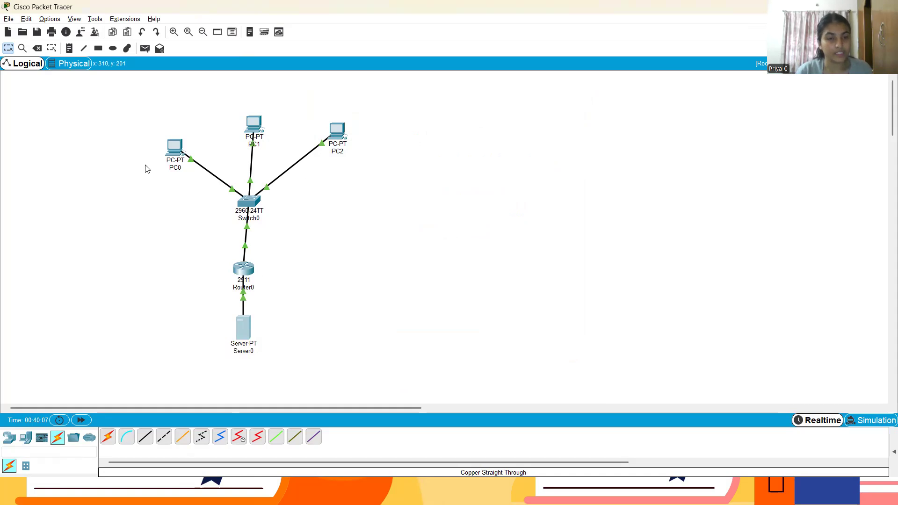
pyautogui.moveTo(175, 146)
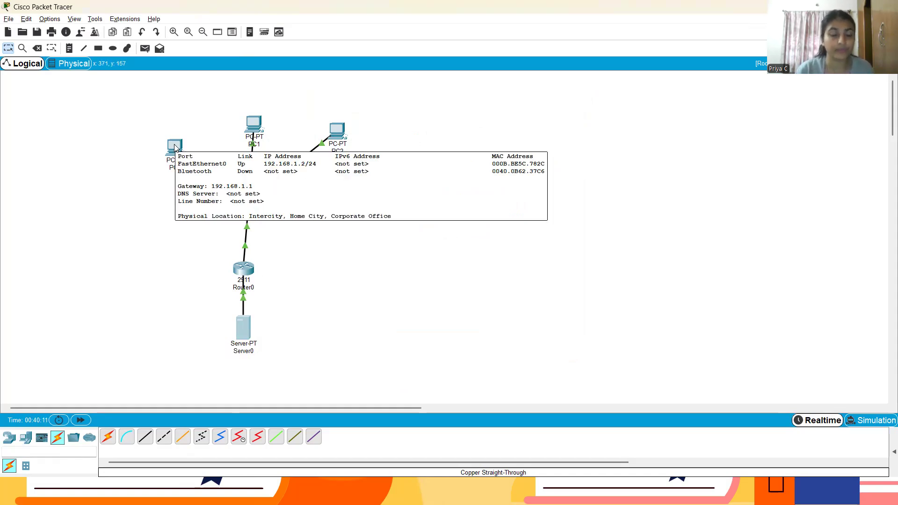
pyautogui.click(175, 146)
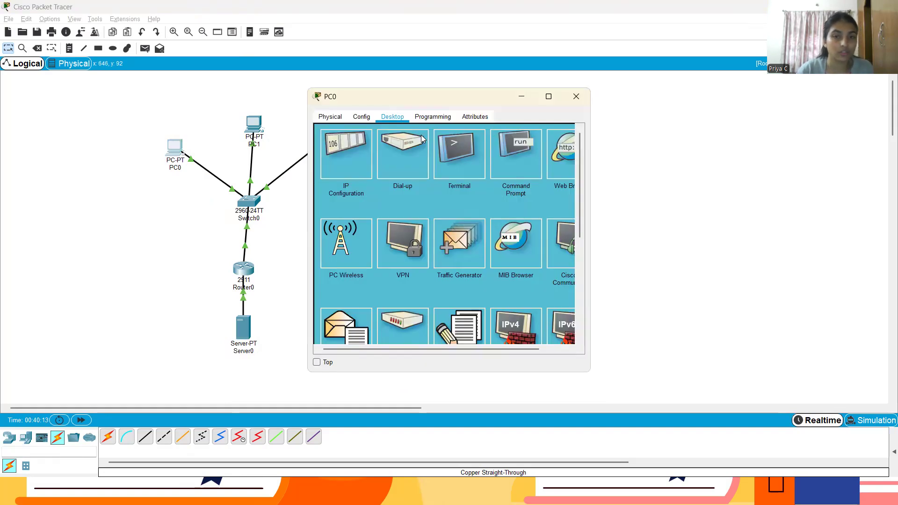
pyautogui.click(576, 96)
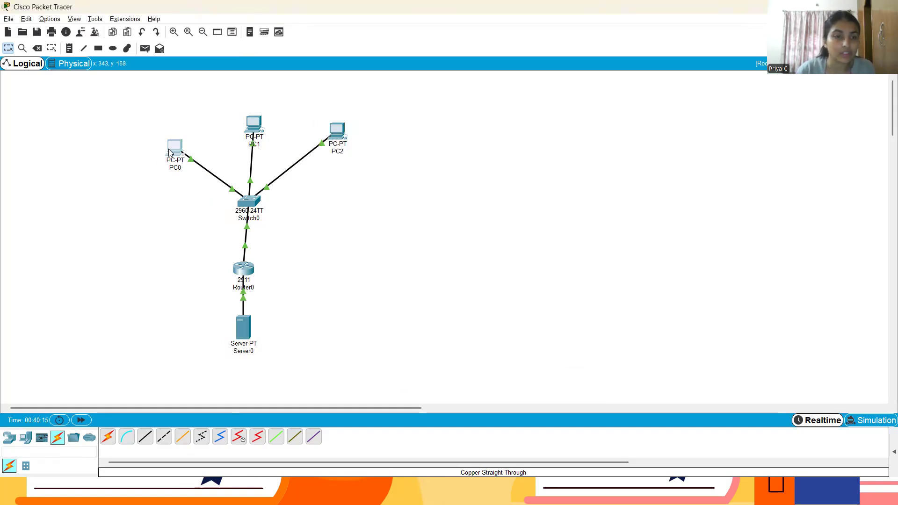
pyautogui.click(176, 150)
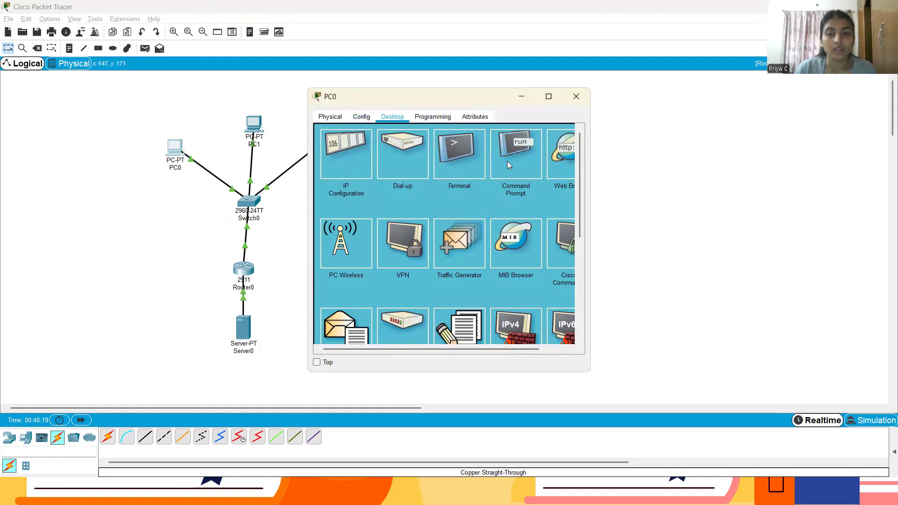
pyautogui.hscroll(2, 533, 168)
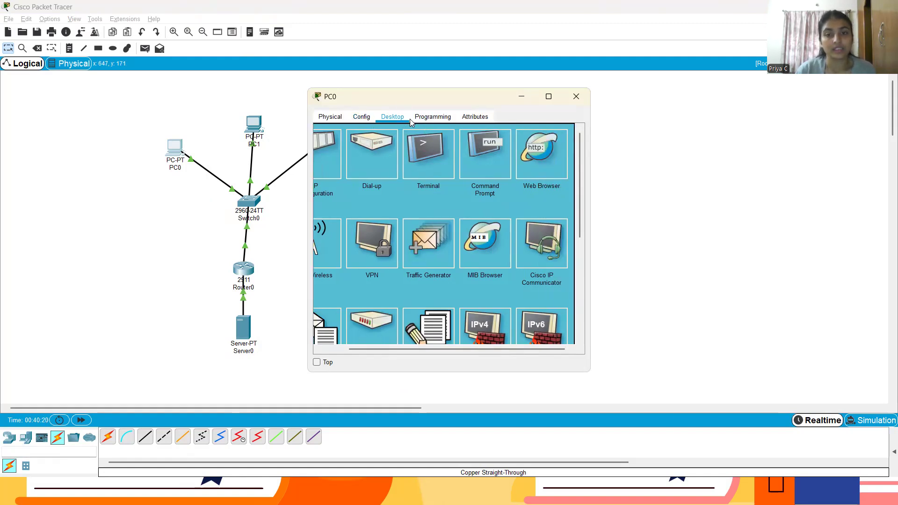
pyautogui.click(553, 166)
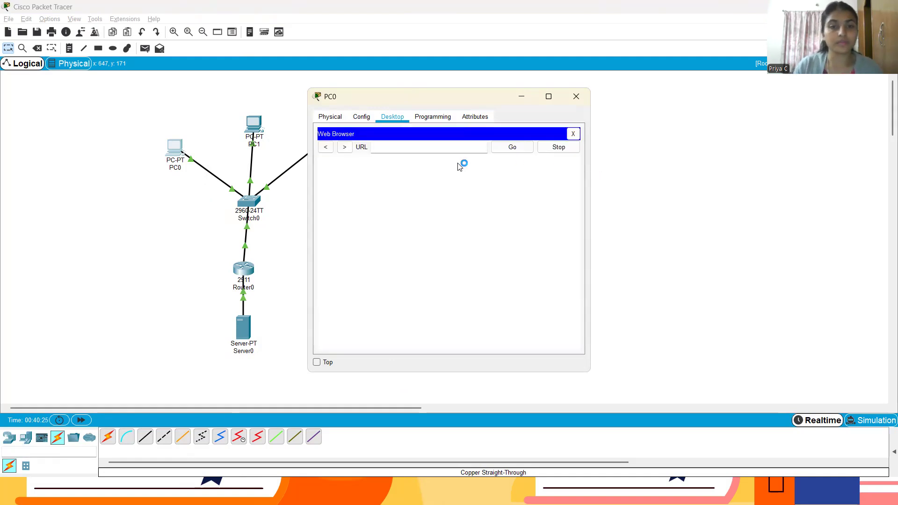
pyautogui.click(421, 152)
pyautogui.write('http')
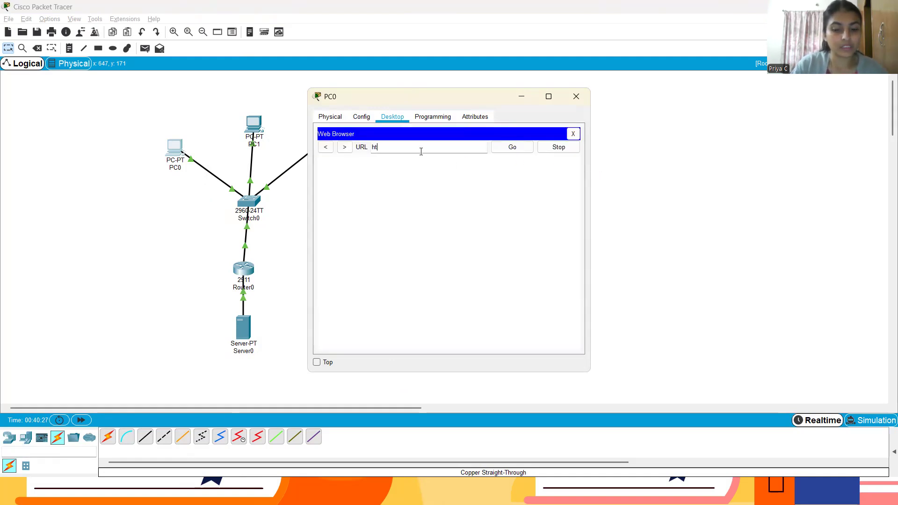
pyautogui.click(576, 97)
pyautogui.click(242, 330)
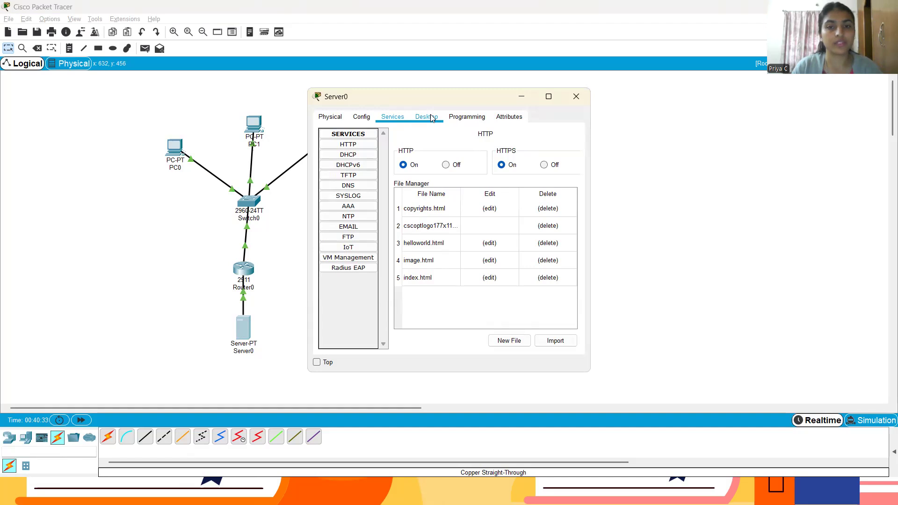
pyautogui.click(430, 117)
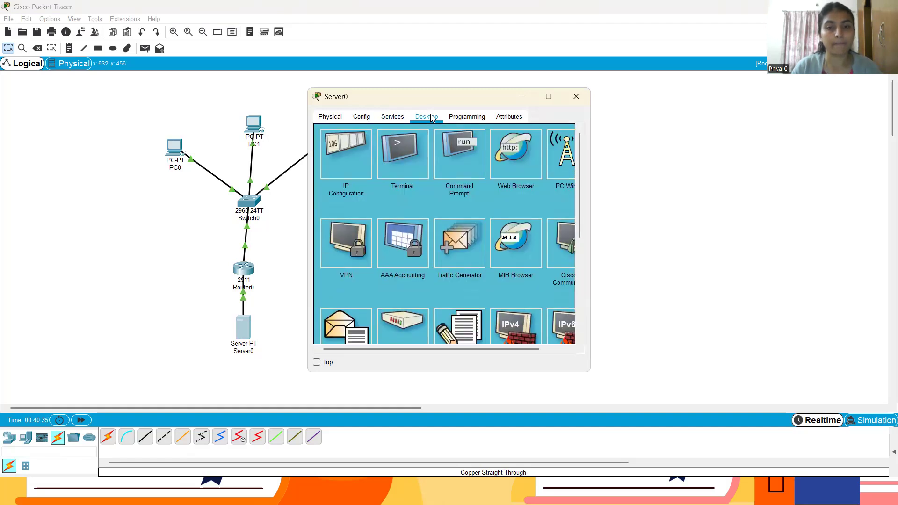
pyautogui.click(526, 157)
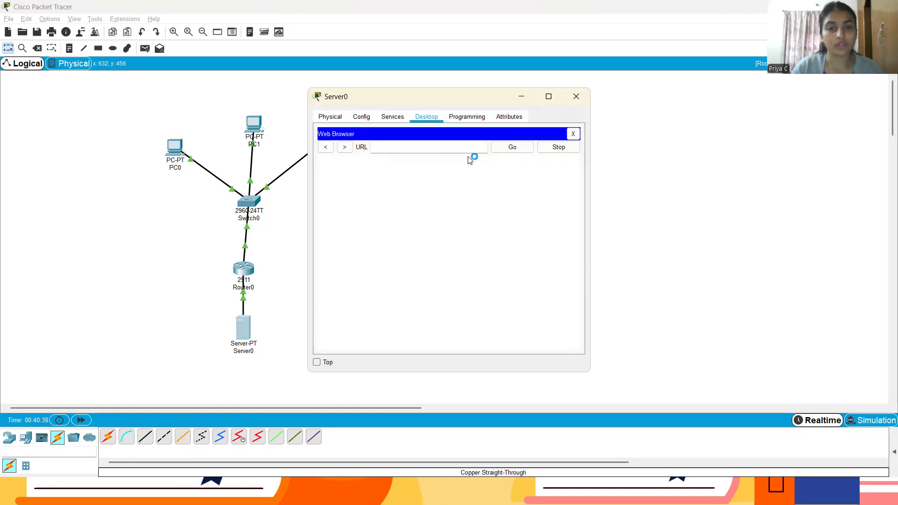
pyautogui.write('htt')
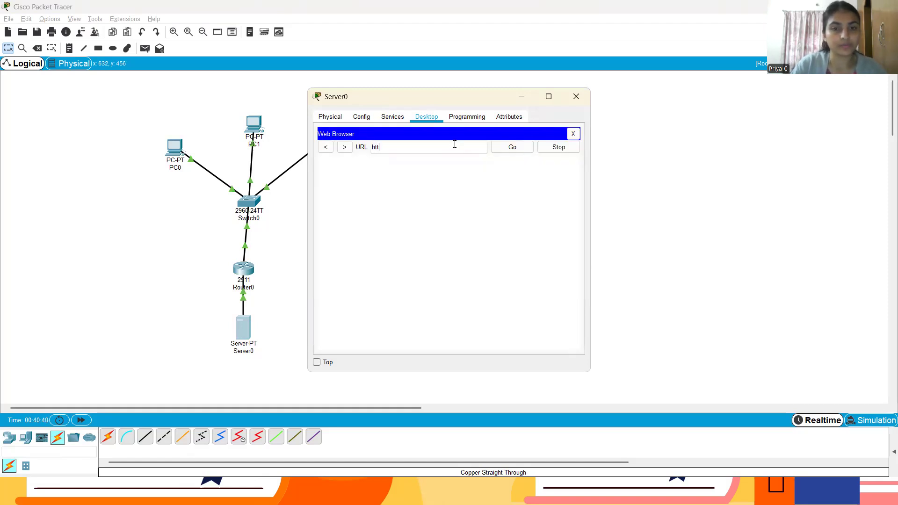
pyautogui.write('p://')
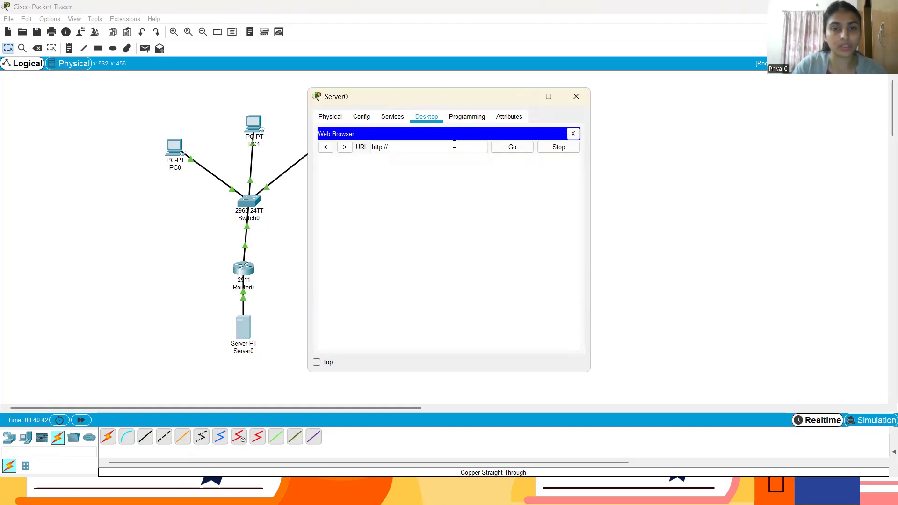
pyautogui.write('192.168')
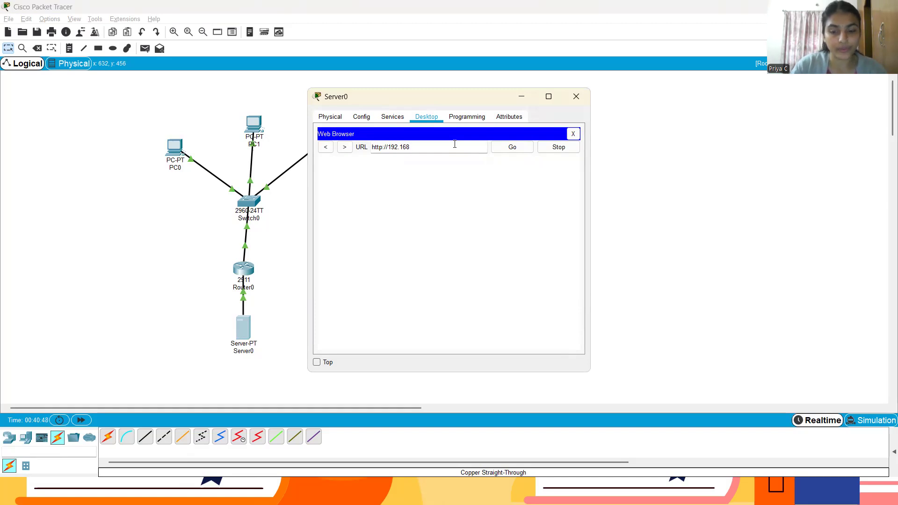
pyautogui.write('.2.2')
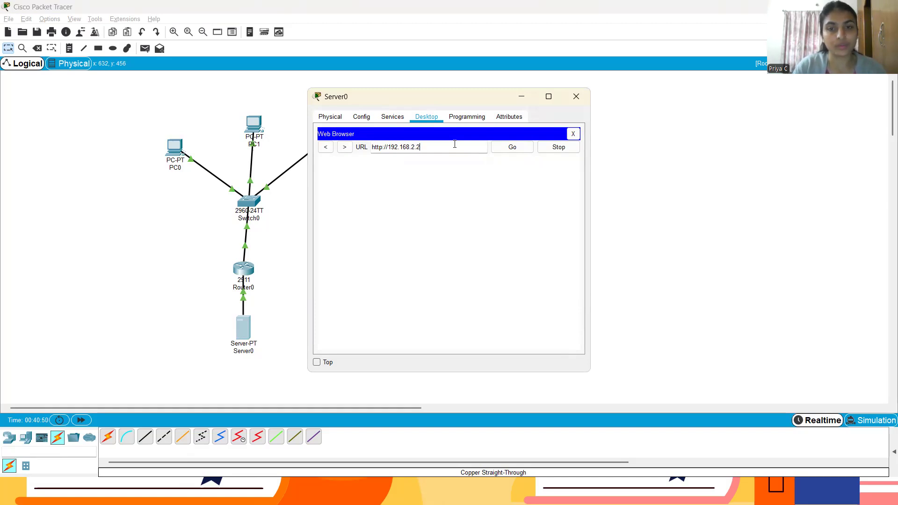
pyautogui.click(504, 150)
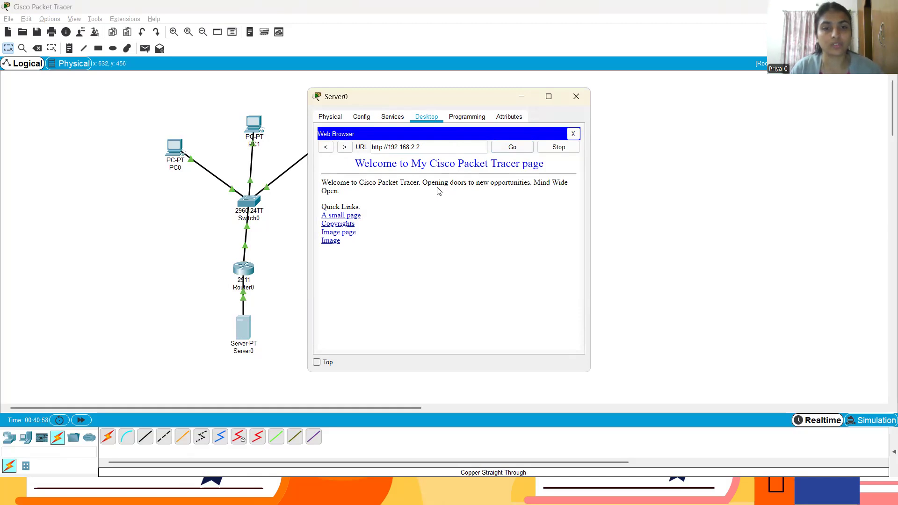
pyautogui.click(576, 95)
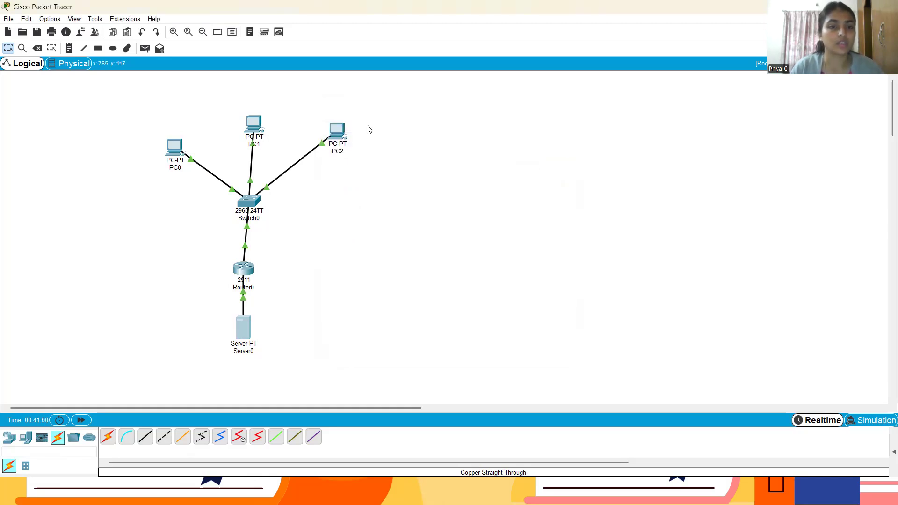
pyautogui.click(176, 149)
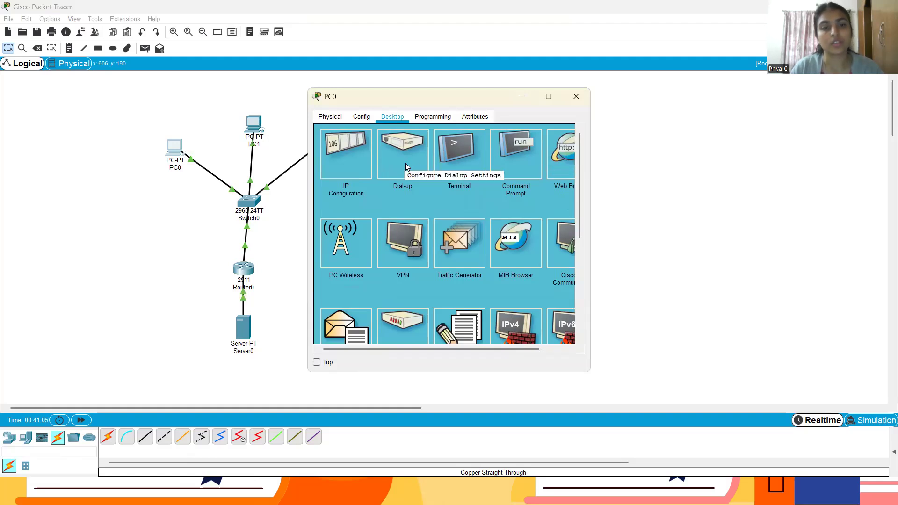
pyautogui.click(566, 161)
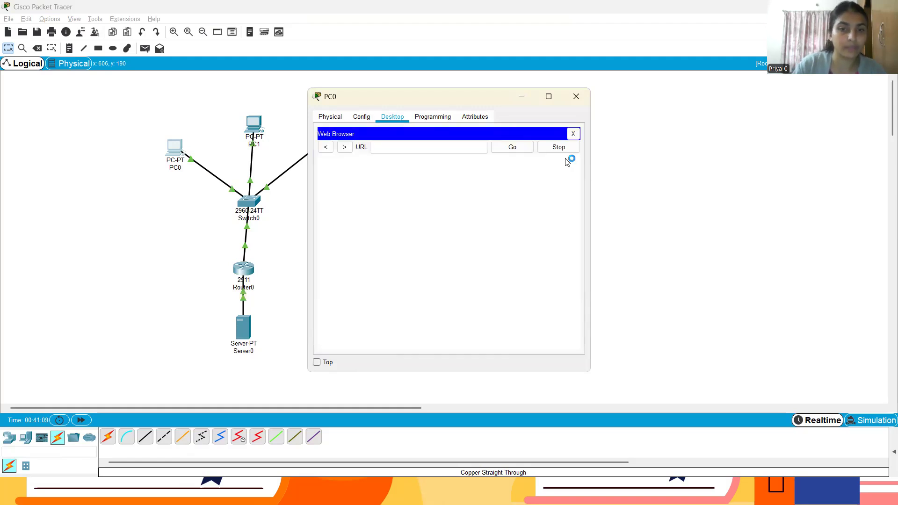
pyautogui.write('http://192')
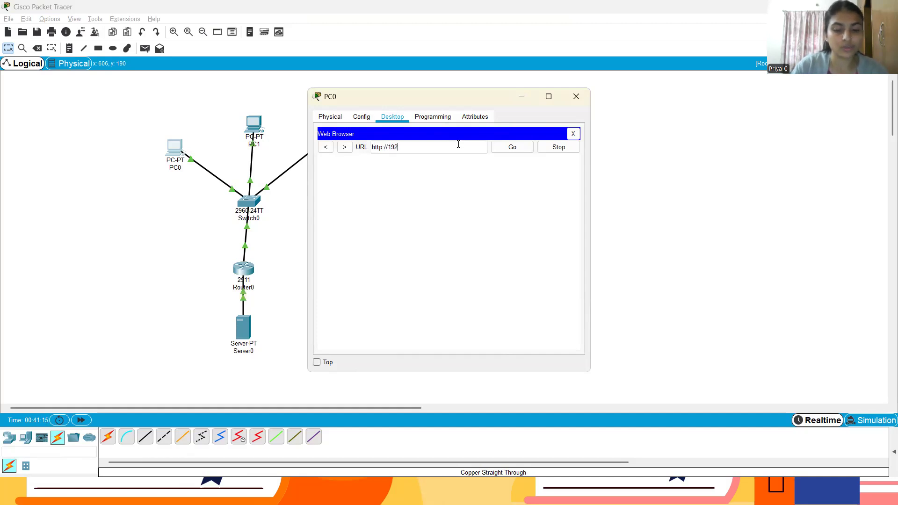
pyautogui.write('.168')
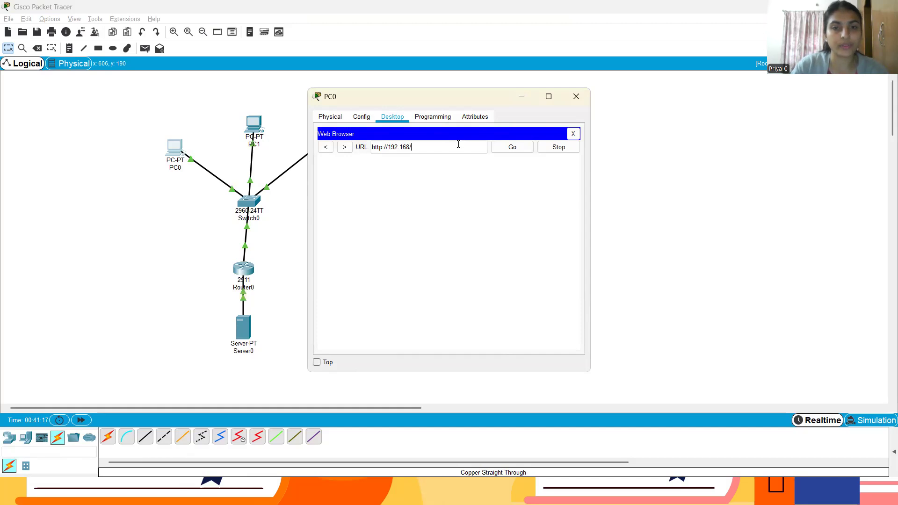
pyautogui.write('.2.2')
pyautogui.click(509, 152)
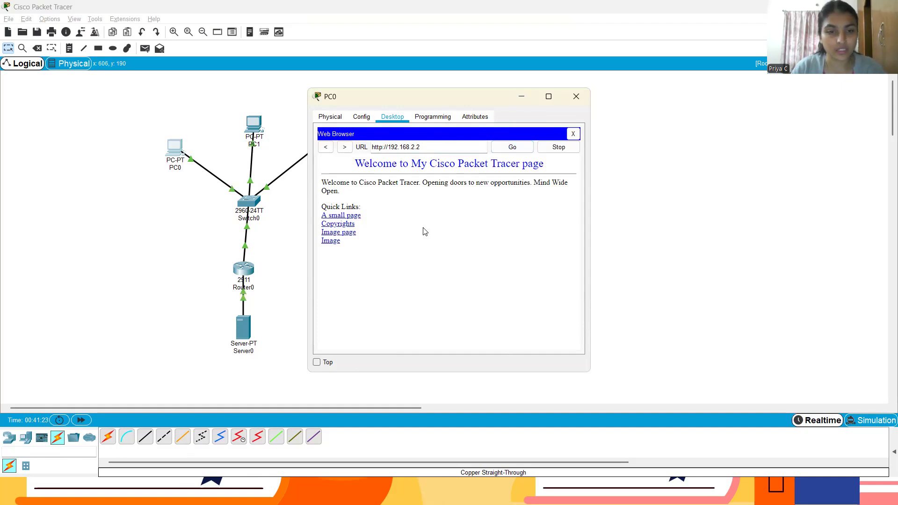
pyautogui.click(576, 96)
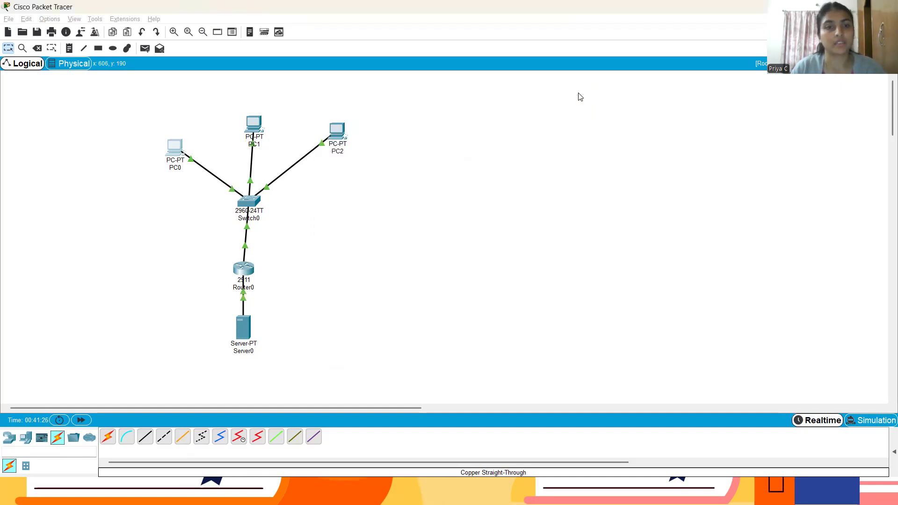
pyautogui.click(255, 125)
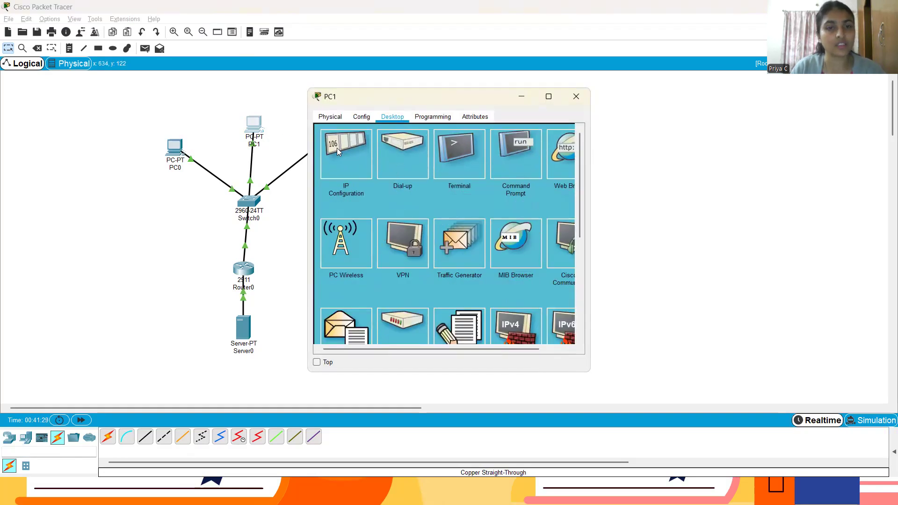
pyautogui.click(431, 116)
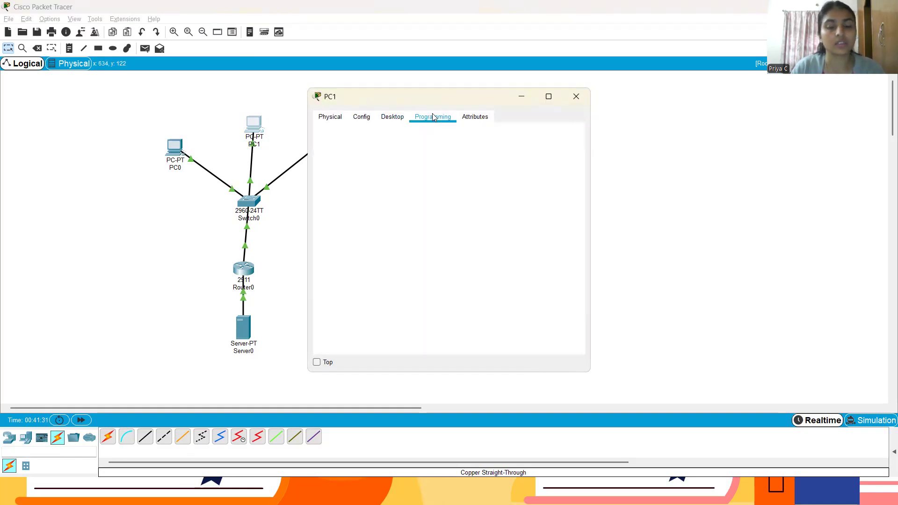
pyautogui.click(391, 118)
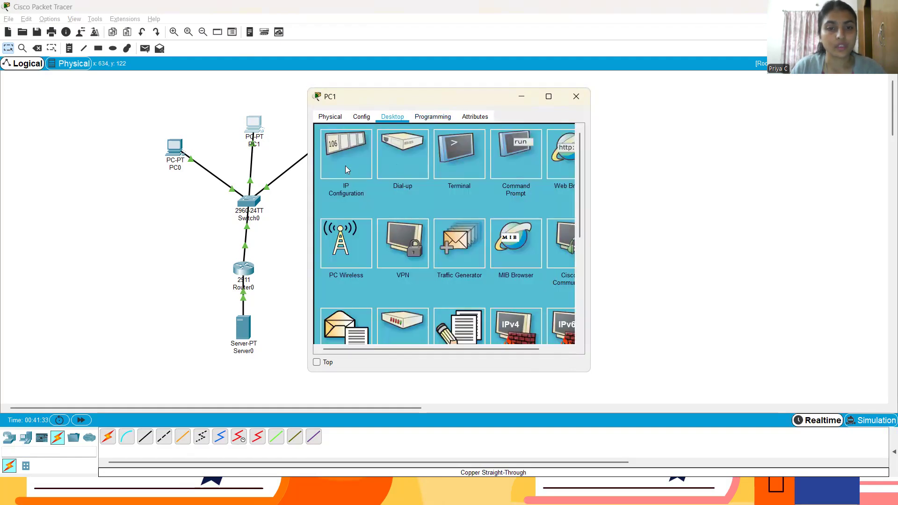
pyautogui.click(556, 157)
pyautogui.write('http://192.16')
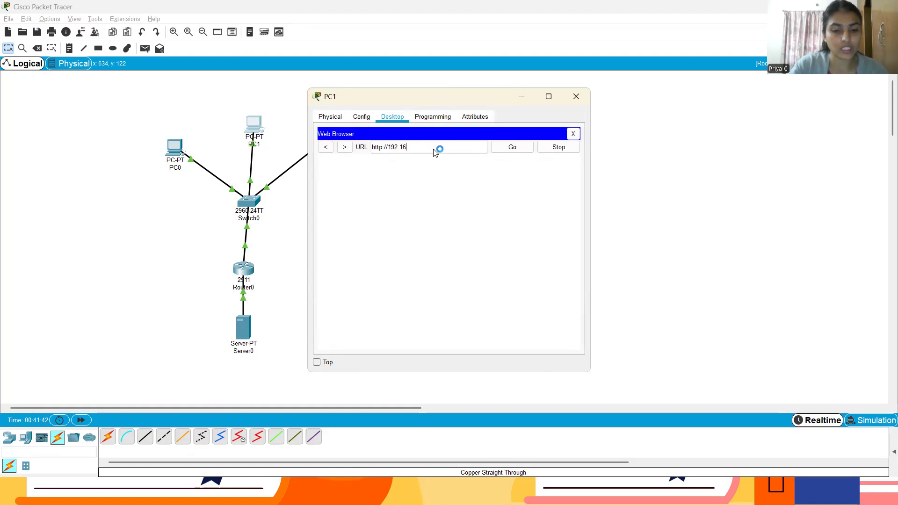
pyautogui.write('8.2.2')
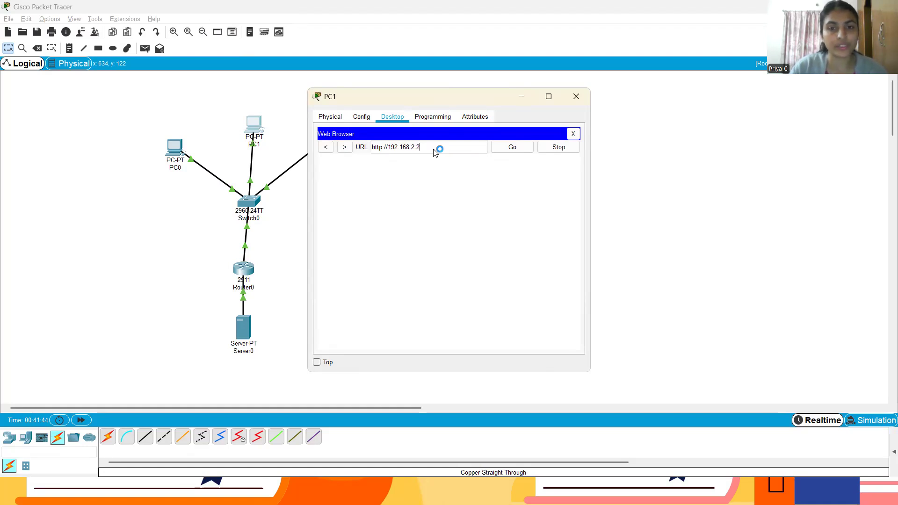
pyautogui.click(508, 153)
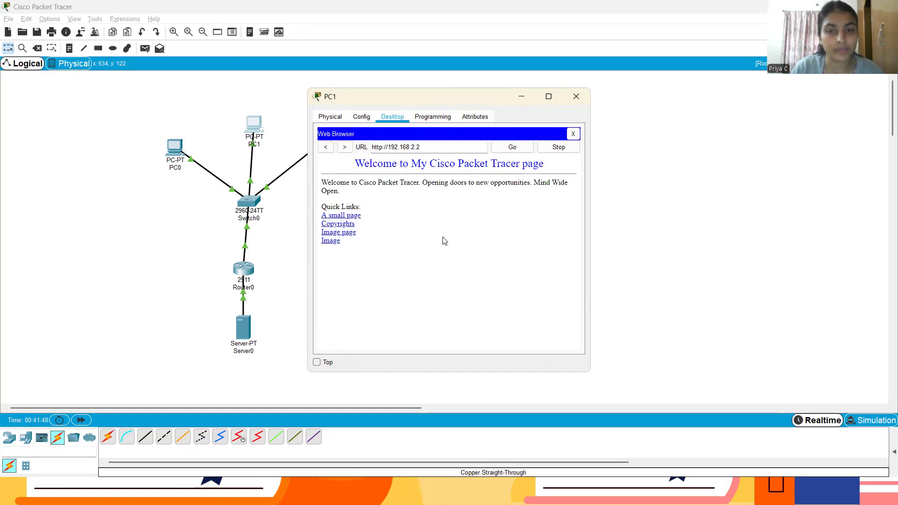
pyautogui.click(576, 96)
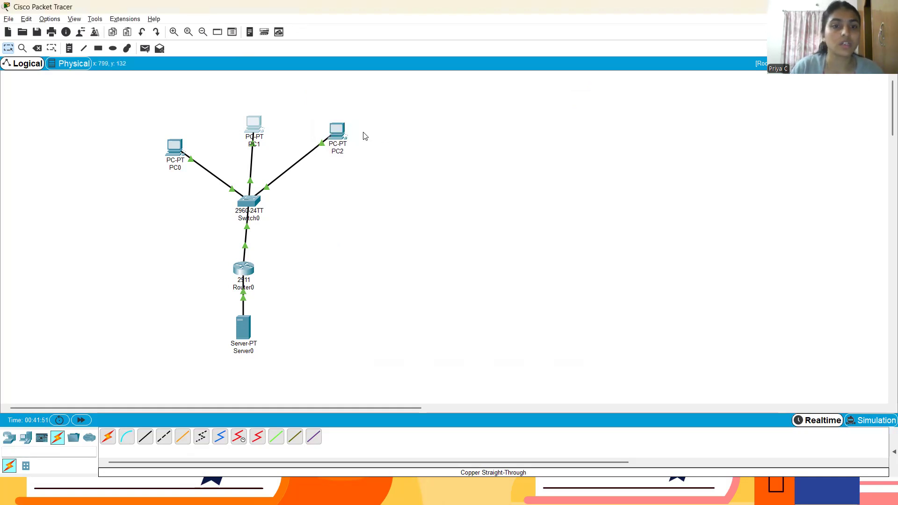
pyautogui.click(339, 131)
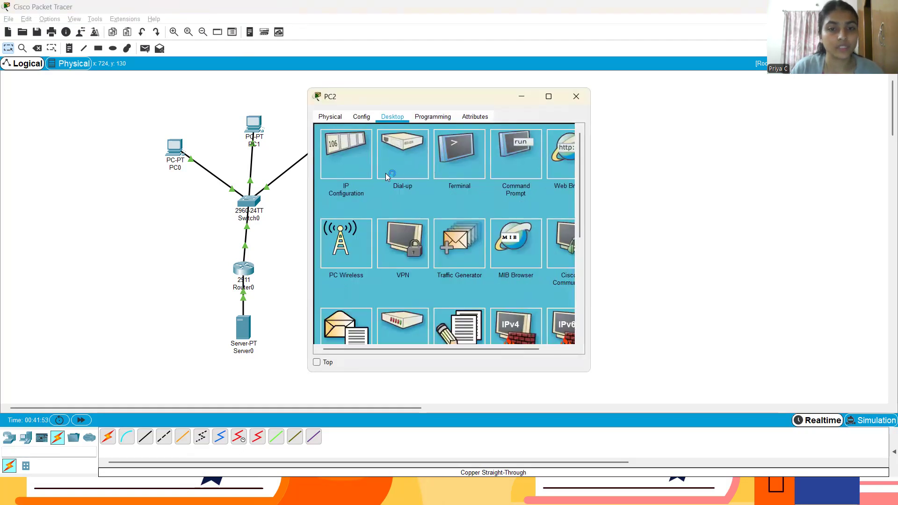
pyautogui.click(561, 158)
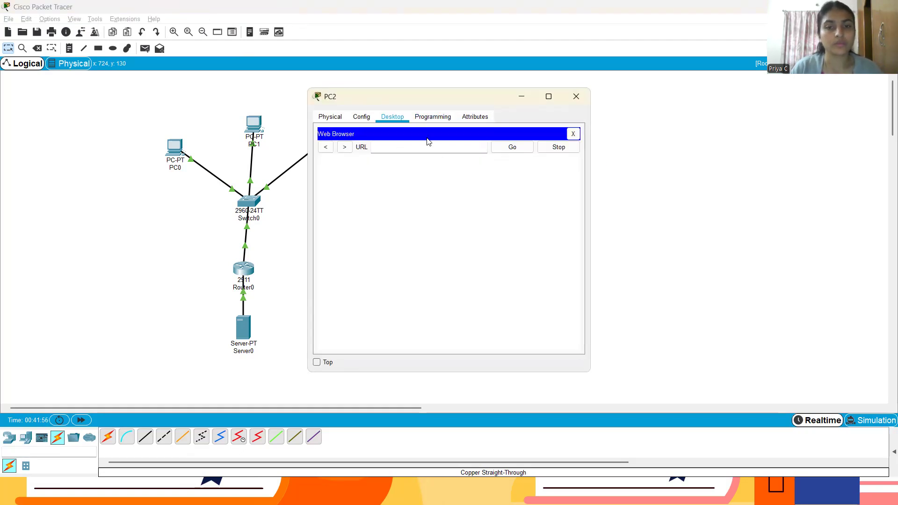
pyautogui.write('http')
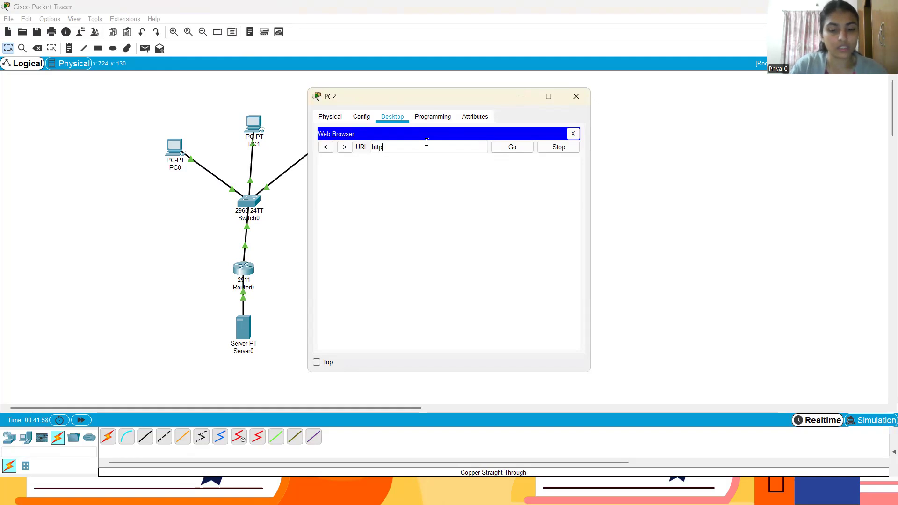
pyautogui.write('://192.168.2.2')
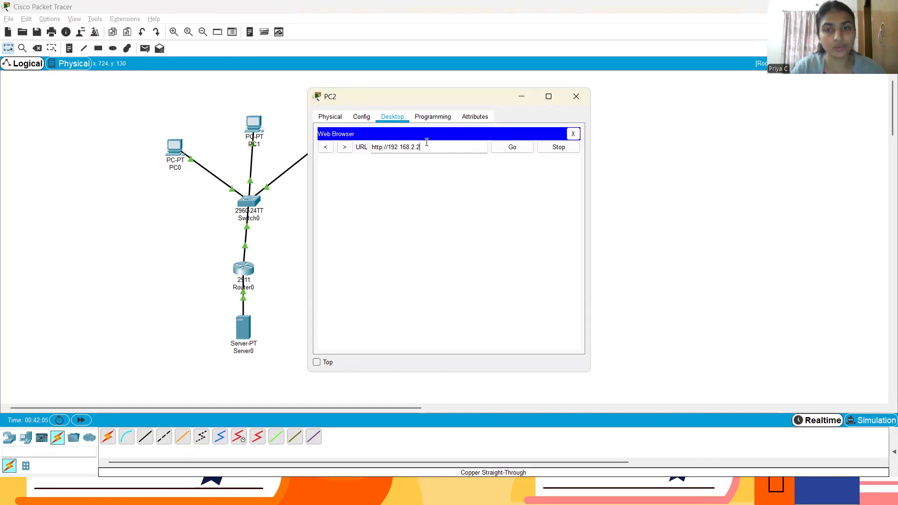
pyautogui.click(514, 147)
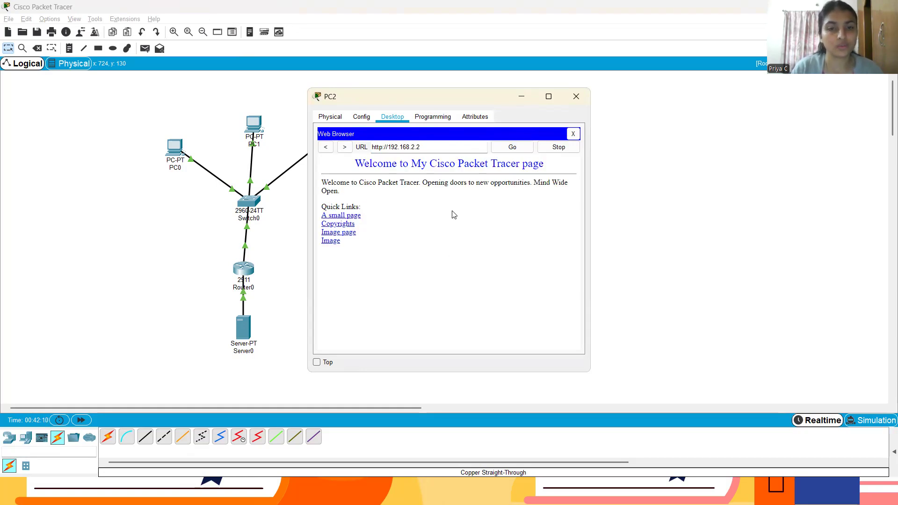
pyautogui.click(576, 96)
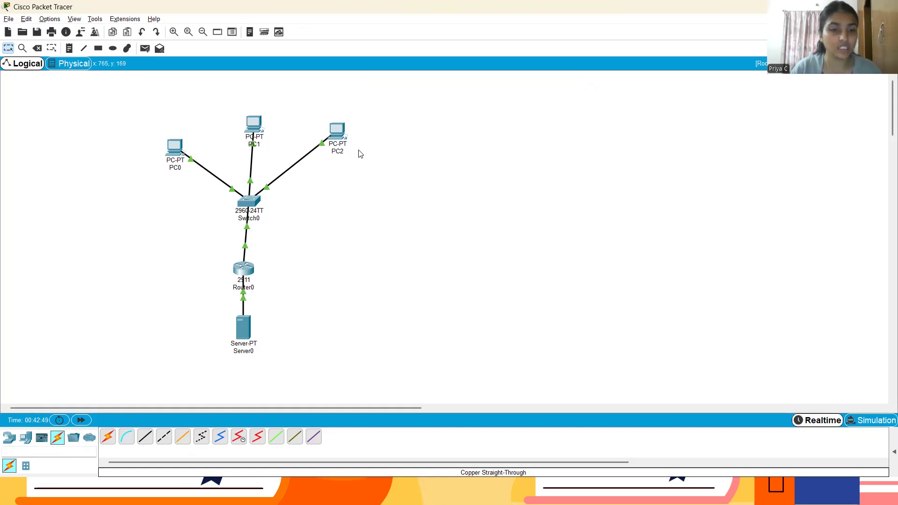
# - Open Router0's command line and enter global configuration mode with enable and config t
pyautogui.click(244, 270)
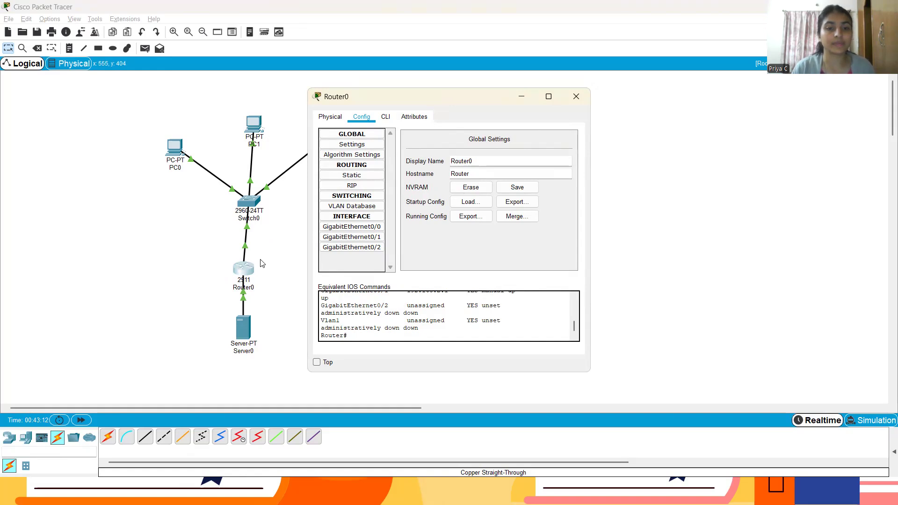
pyautogui.click(385, 118)
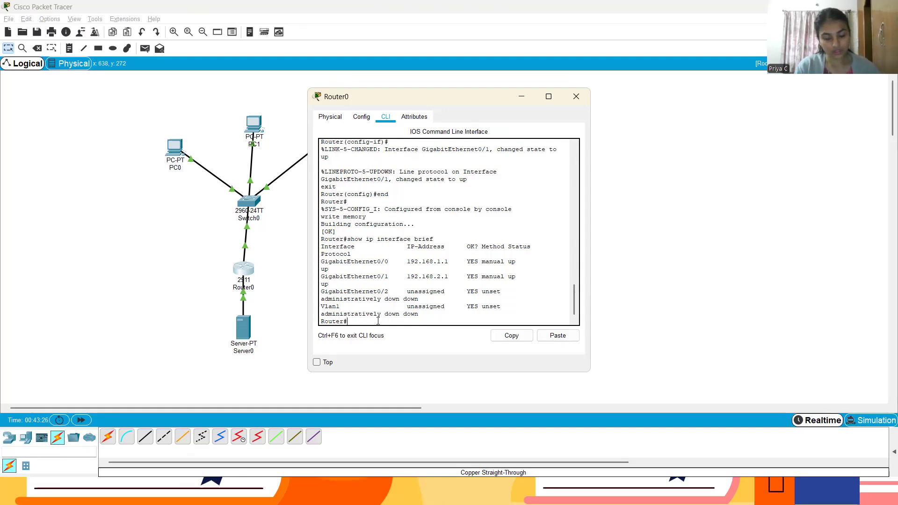
pyautogui.write('enable')
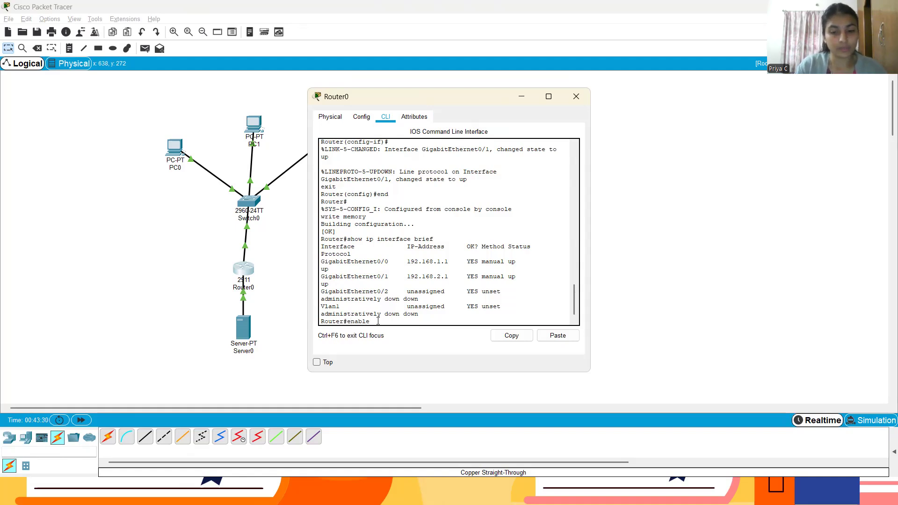
pyautogui.press('Return')
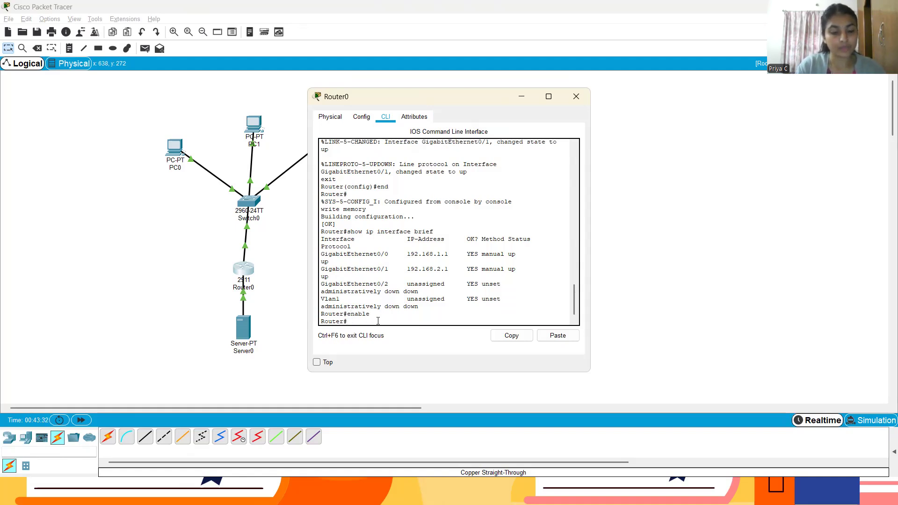
pyautogui.write('conf')
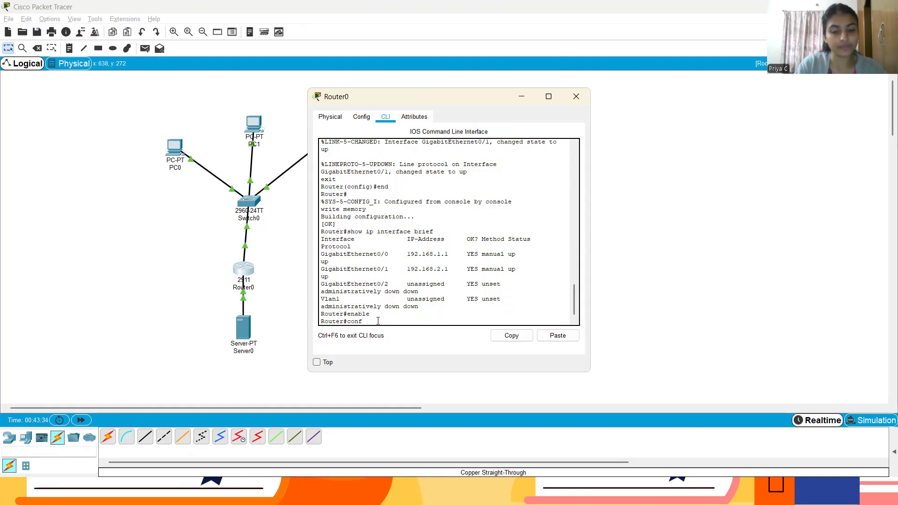
pyautogui.write('ig t')
pyautogui.press('Return')
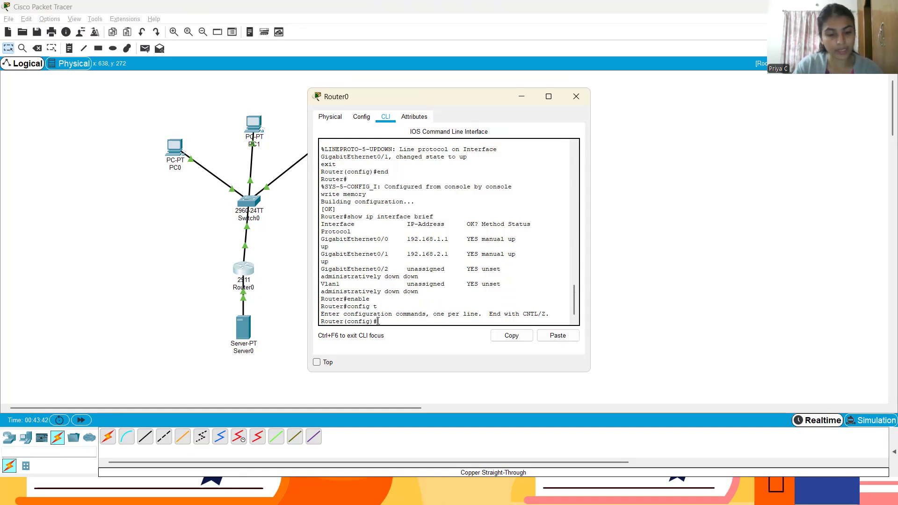
# - Add the rule access-list 101 deny ip 192.168.1.3 0.0.0.0 any on Router0, correcting the spelling of the command
pyautogui.write('cess')
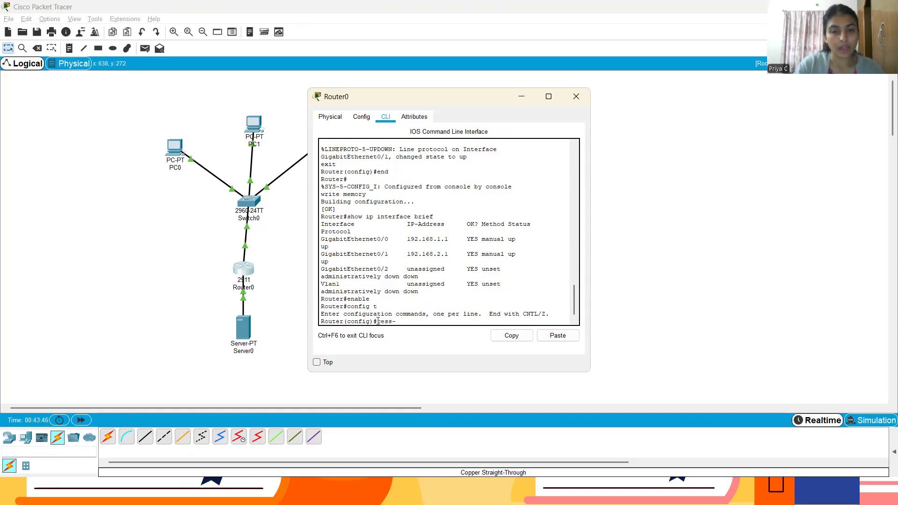
pyautogui.write('-list 10')
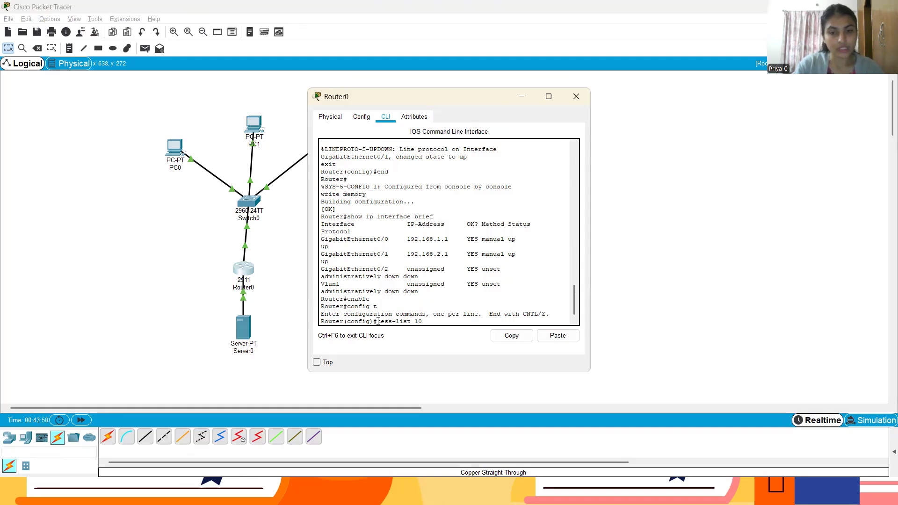
pyautogui.write('1 deny')
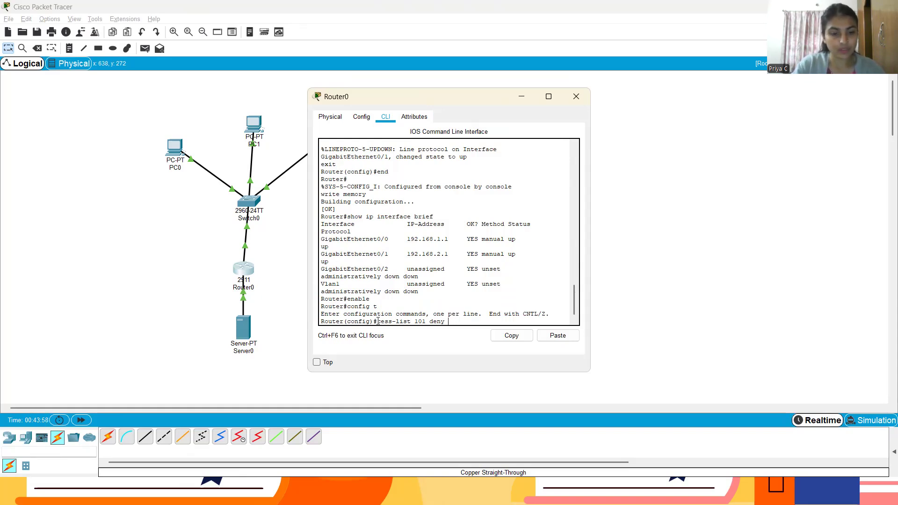
pyautogui.write('ip 1')
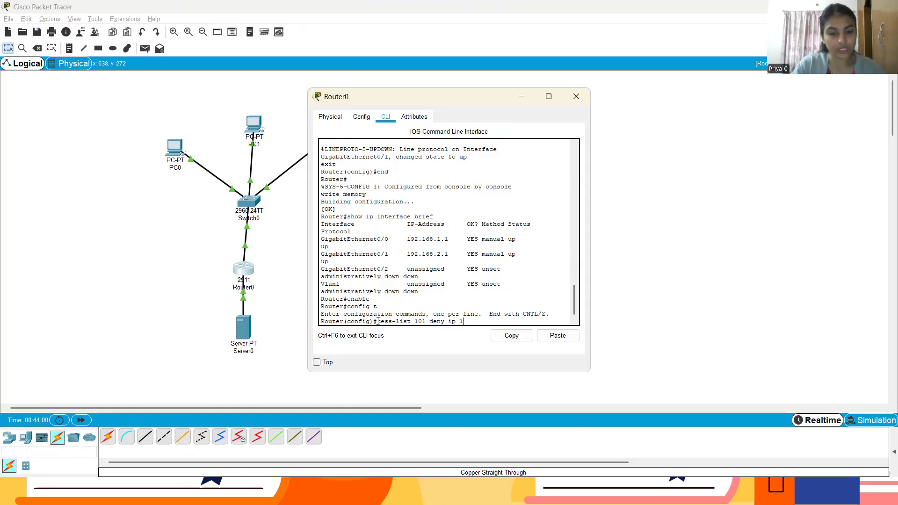
pyautogui.write('92.168.1')
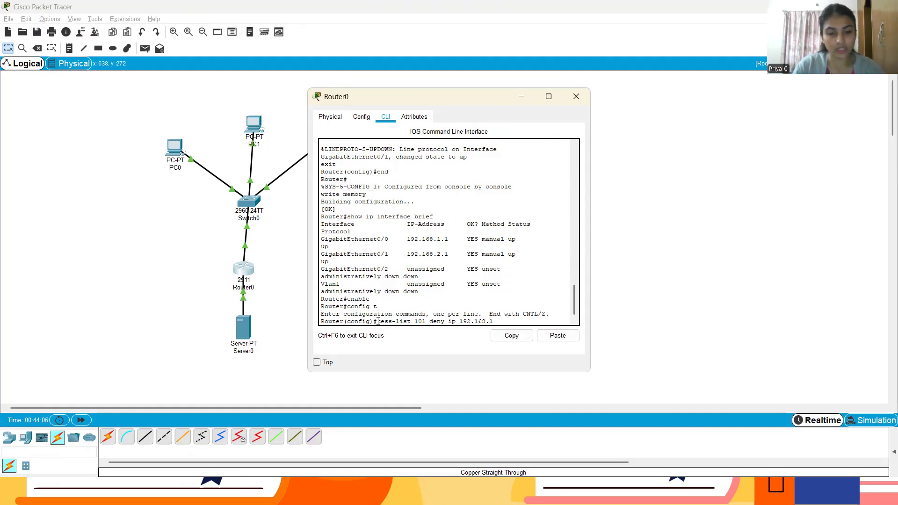
pyautogui.write('.3')
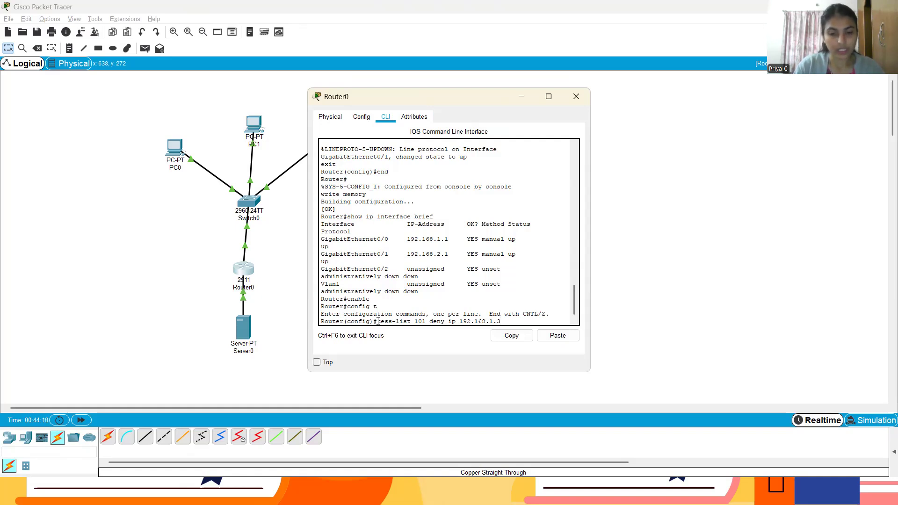
pyautogui.write(' 0.0.0')
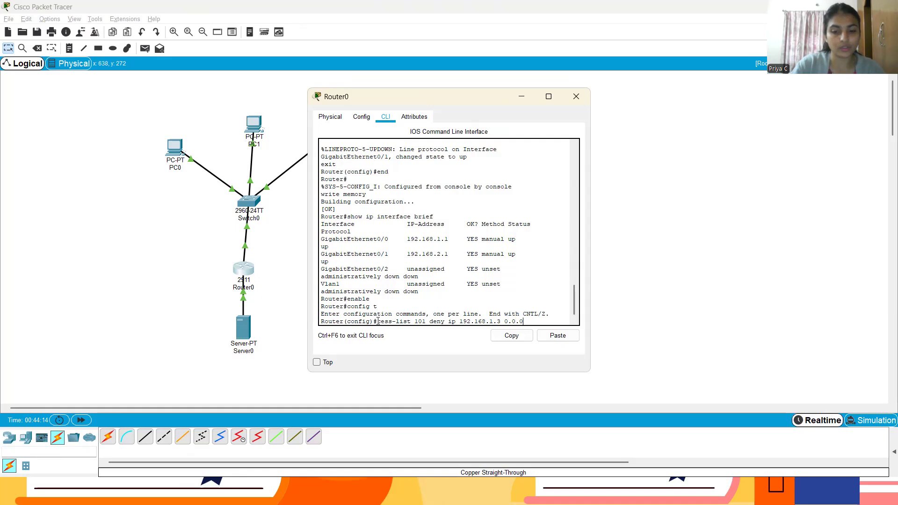
pyautogui.write('.0 any')
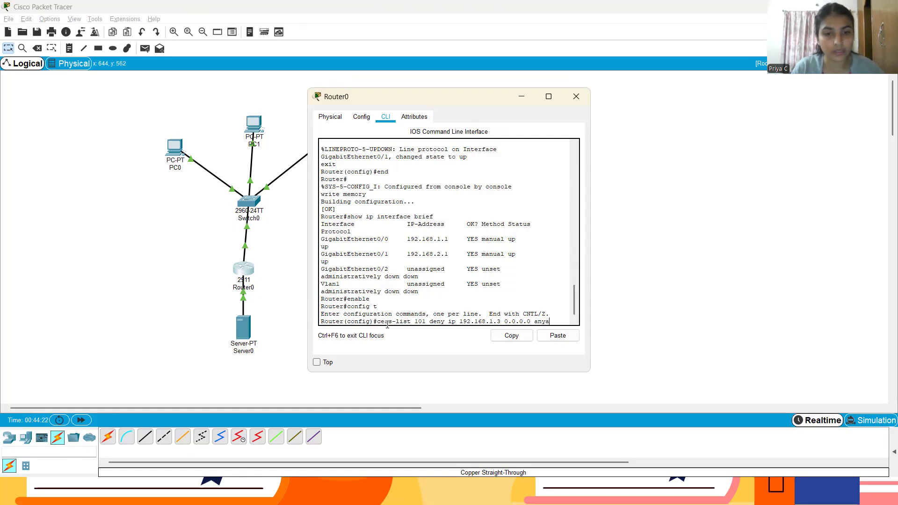
pyautogui.write('a')
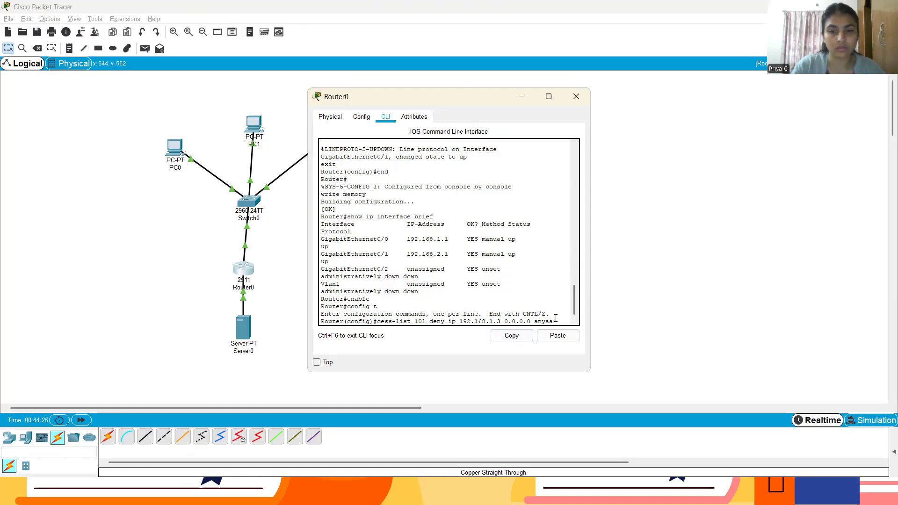
pyautogui.press('BackSpace')
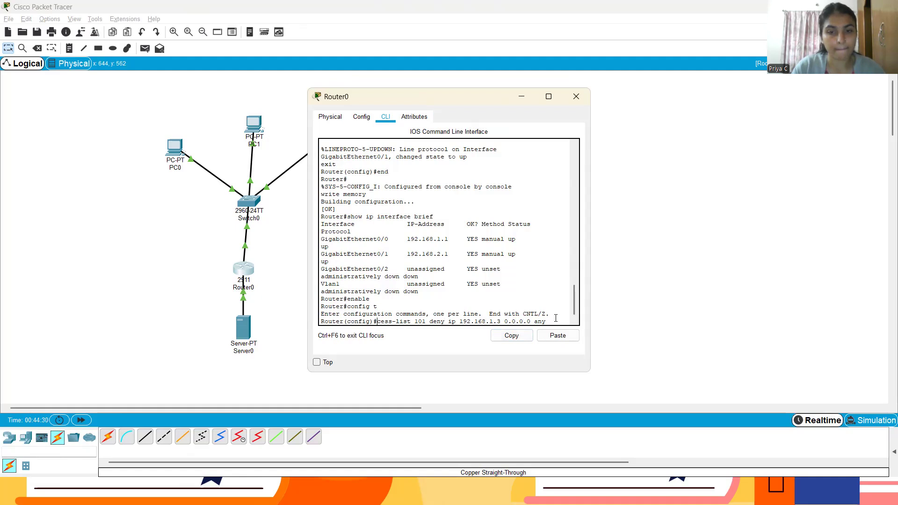
pyautogui.write('a')
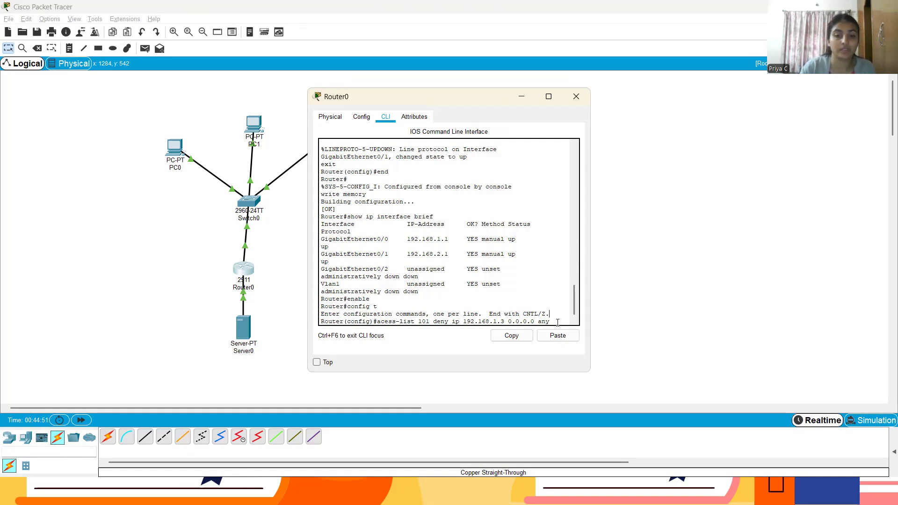
pyautogui.press('Return')
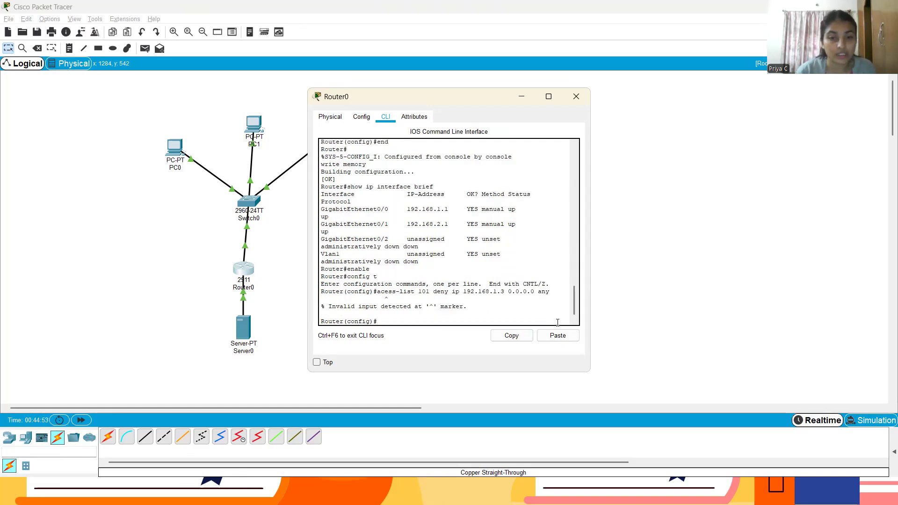
pyautogui.press('Up')
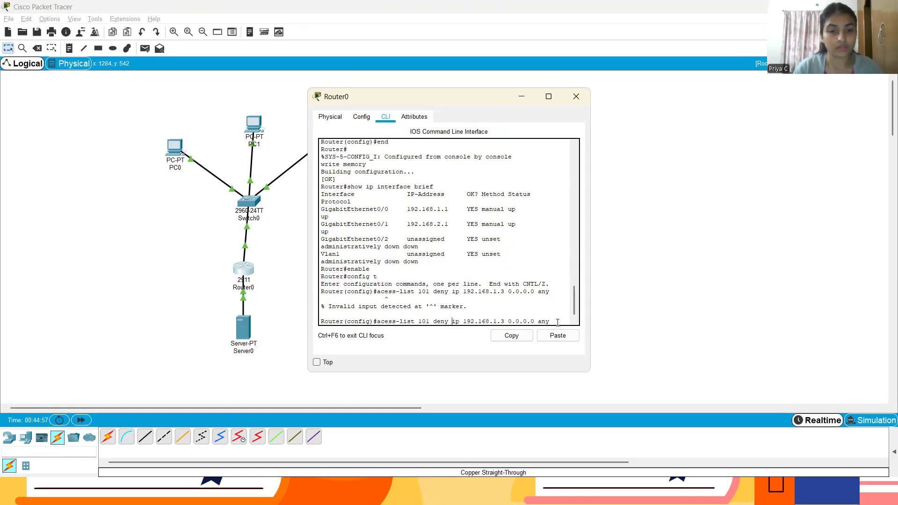
pyautogui.write('c')
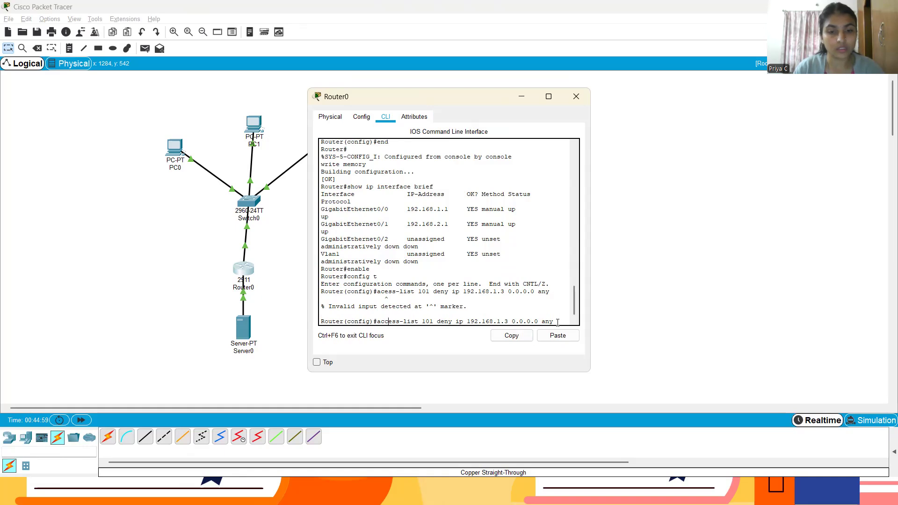
pyautogui.press('Return')
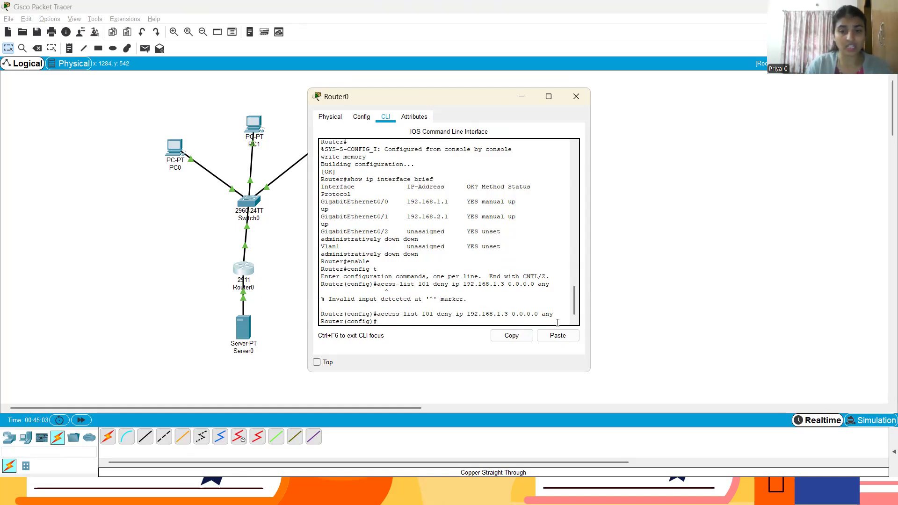
# - Reuse the previous rule to add access-list 101 deny ip 192.168.1.4 0.0.0.0 any
pyautogui.press('Up')
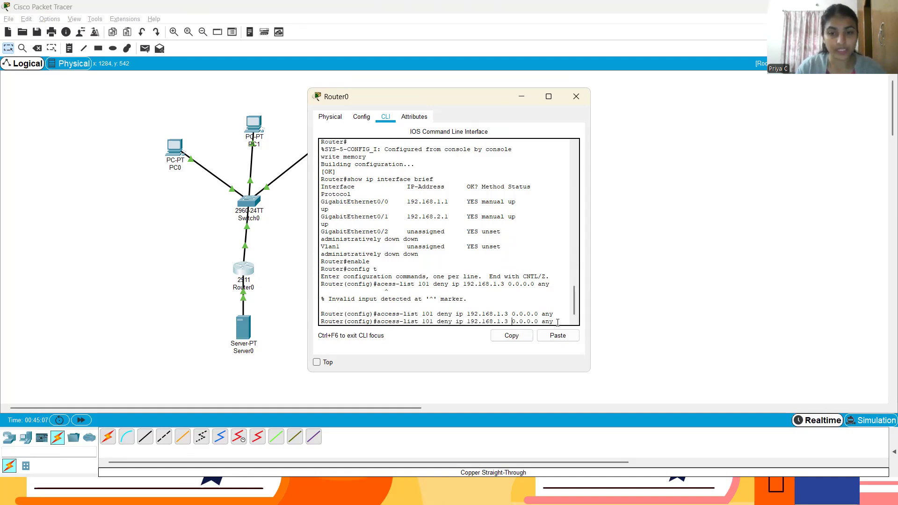
pyautogui.press('BackSpace')
pyautogui.press('BackSpace')
pyautogui.press('BackSpace')
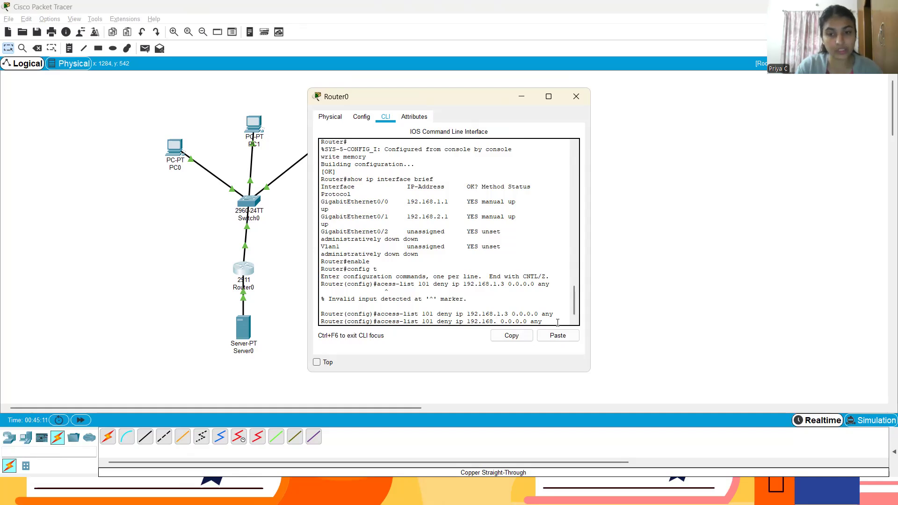
pyautogui.write('1')
pyautogui.write('.2')
pyautogui.press('BackSpace')
pyautogui.write('4')
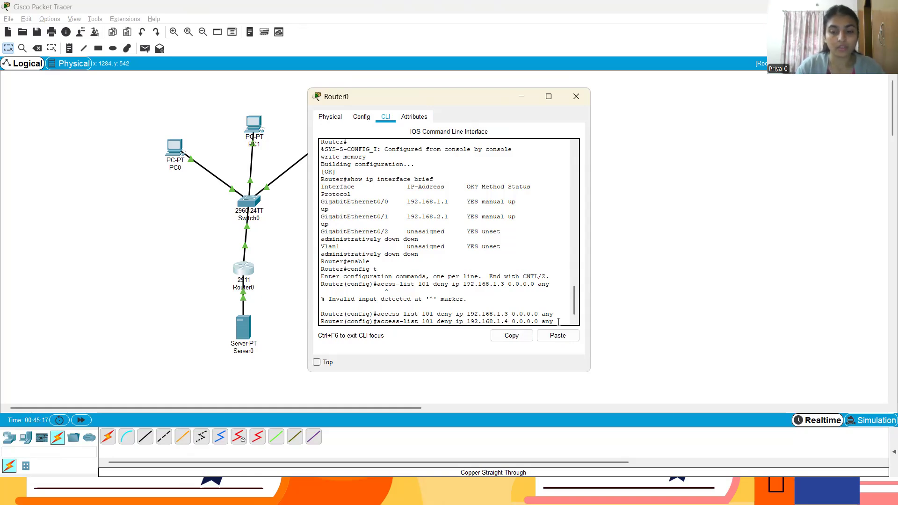
pyautogui.press('Return')
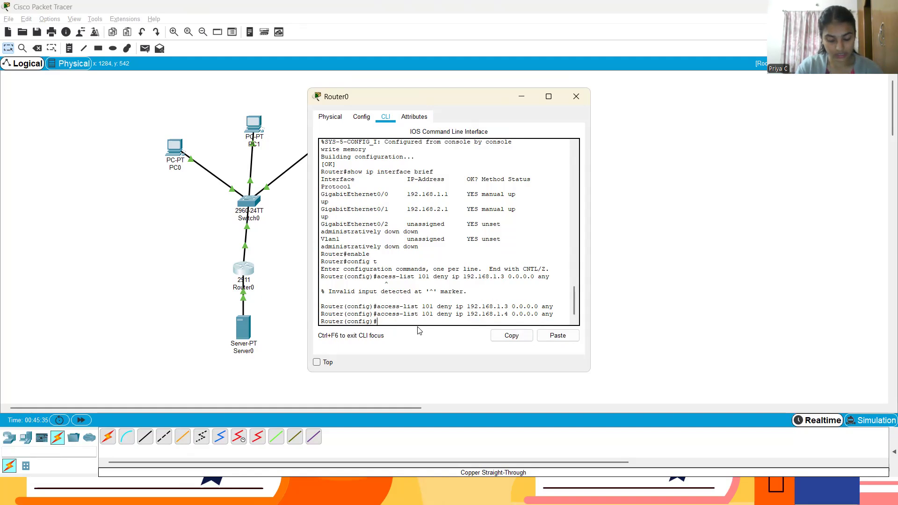
# - Allow all other traffic in list 101 with the command access 101 permit ip any any
pyautogui.write('ccess')
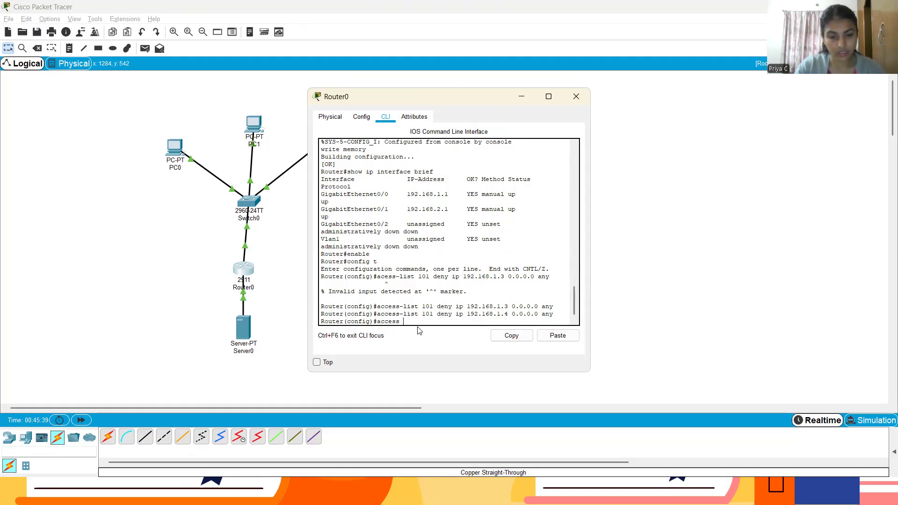
pyautogui.write(' 101 permit')
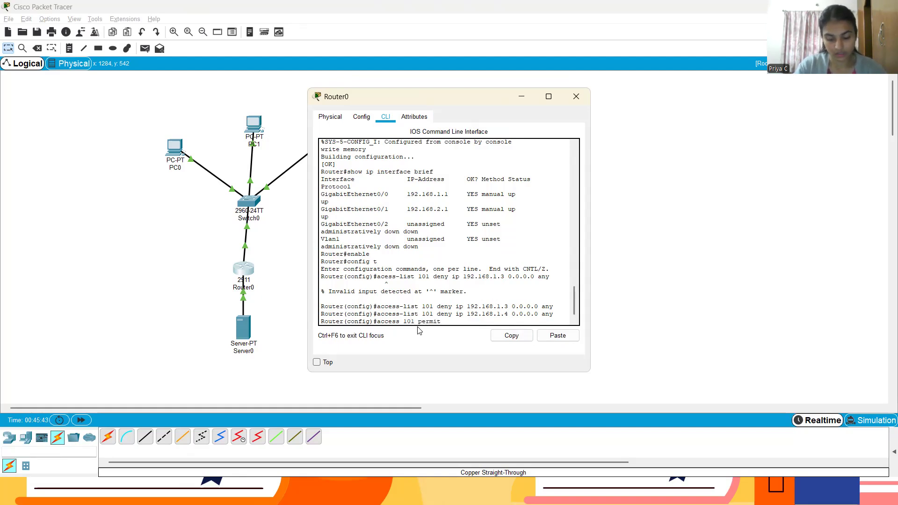
pyautogui.write(' ip an')
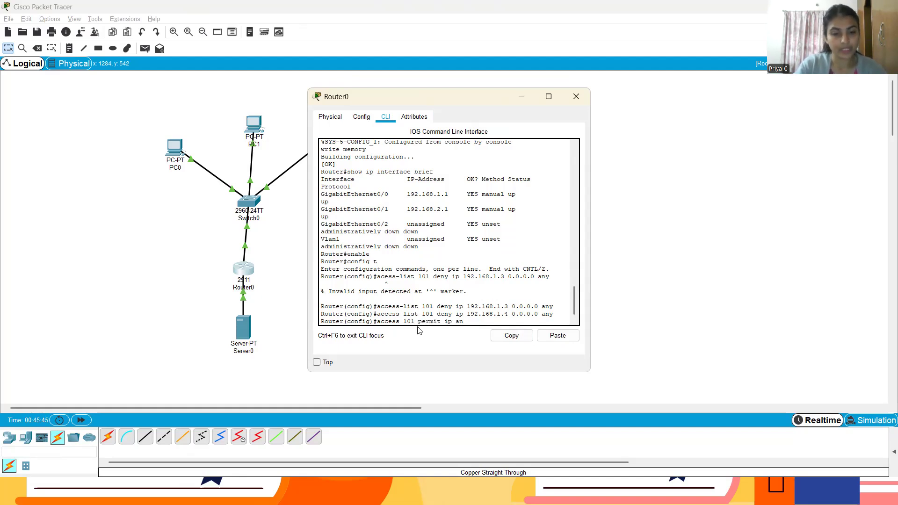
pyautogui.write('y any')
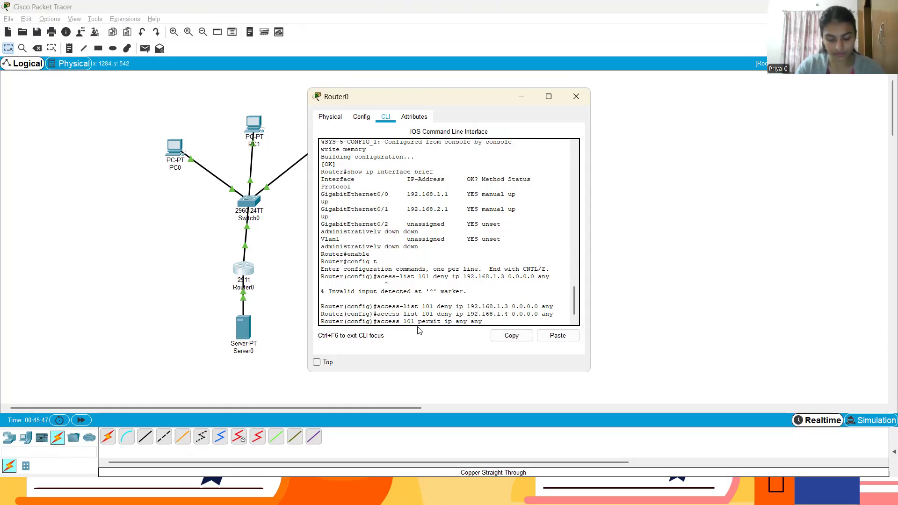
pyautogui.press('Return')
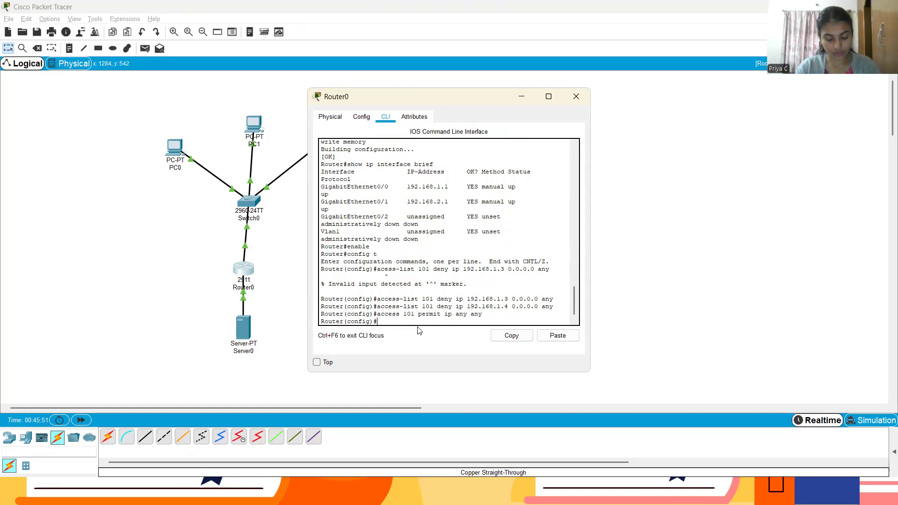
# - Enter interface configuration mode for the router's LAN port with the command interface GigabitEthernet0/0
pyautogui.write('in')
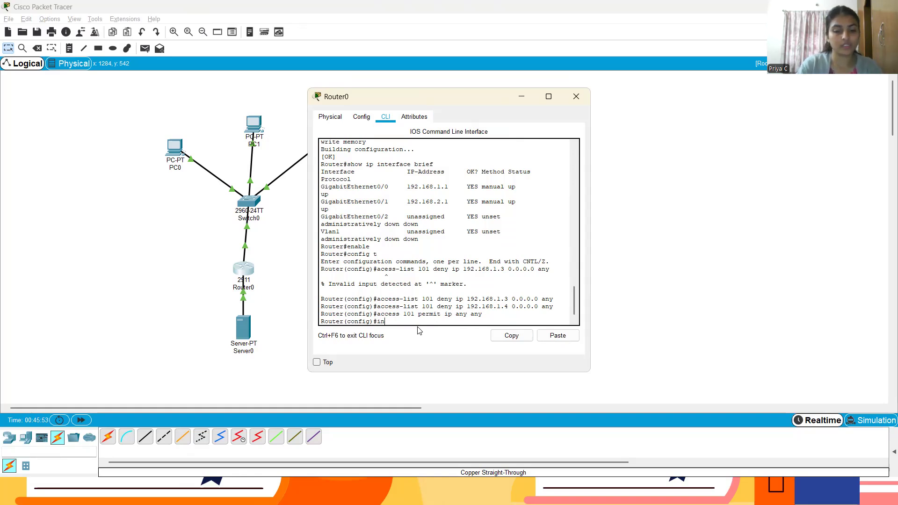
pyautogui.write('ter')
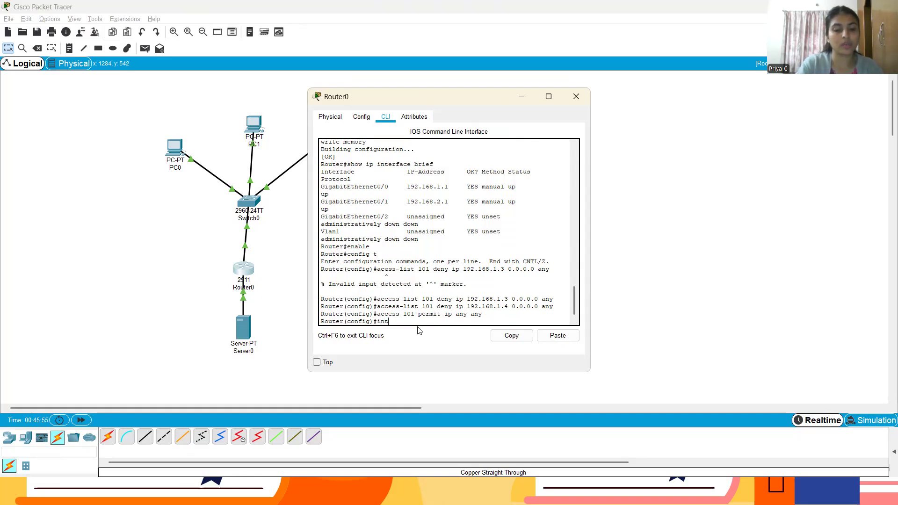
pyautogui.write('face')
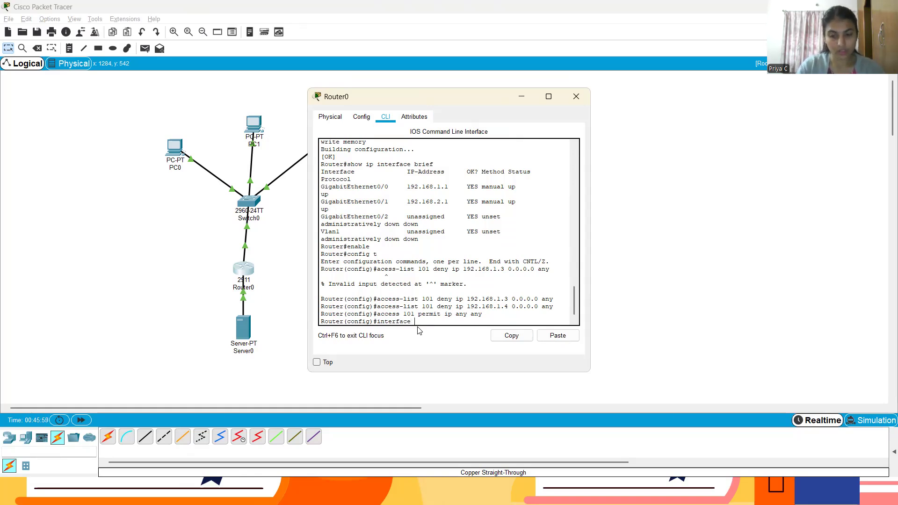
pyautogui.write(' Giga')
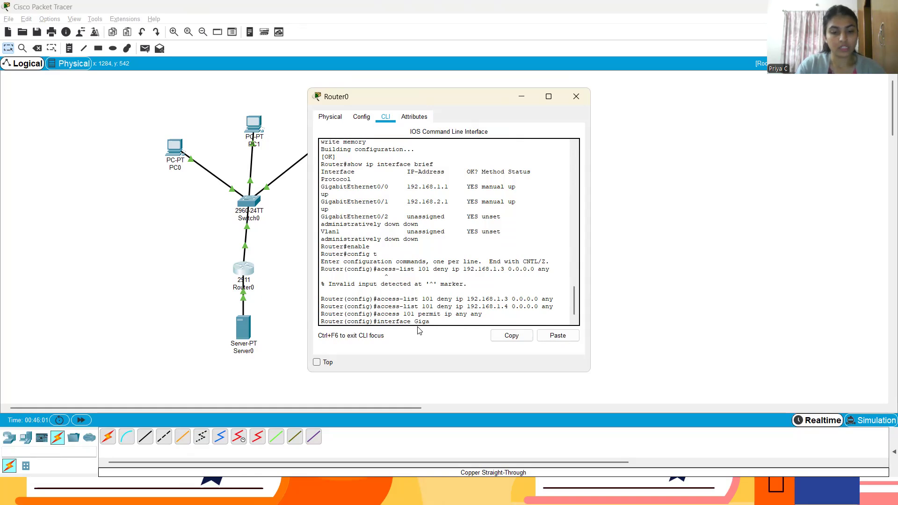
pyautogui.write('bitEthernet')
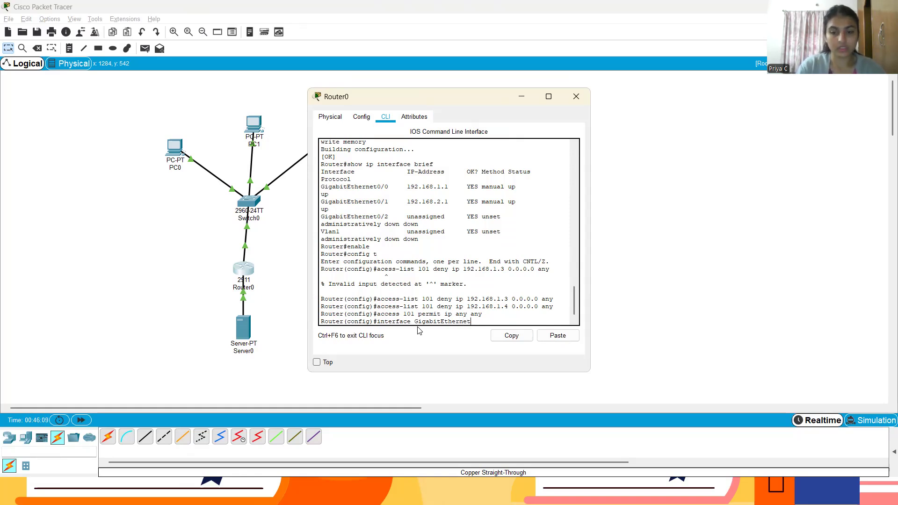
pyautogui.write('0/0')
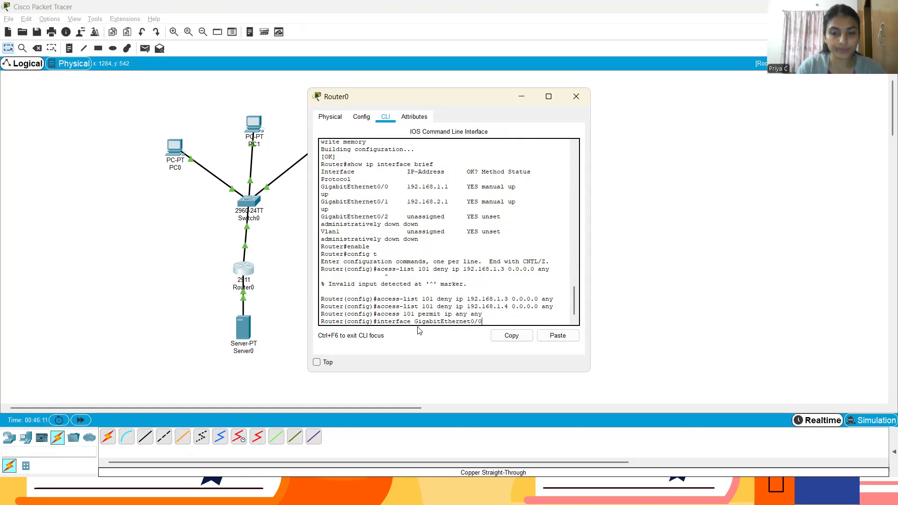
pyautogui.press('Return')
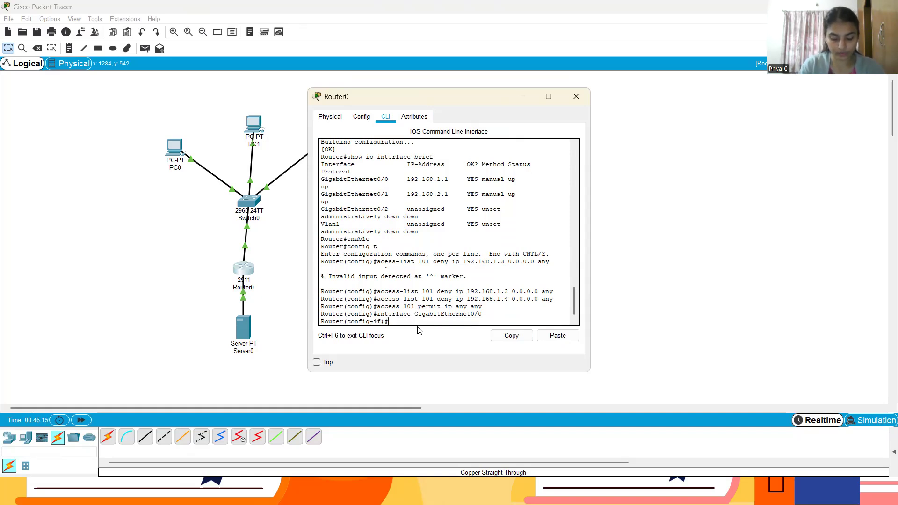
# - Apply access list 101 to inbound traffic on GigabitEthernet0/0 with the command ip access-group 101 in
pyautogui.write('ip')
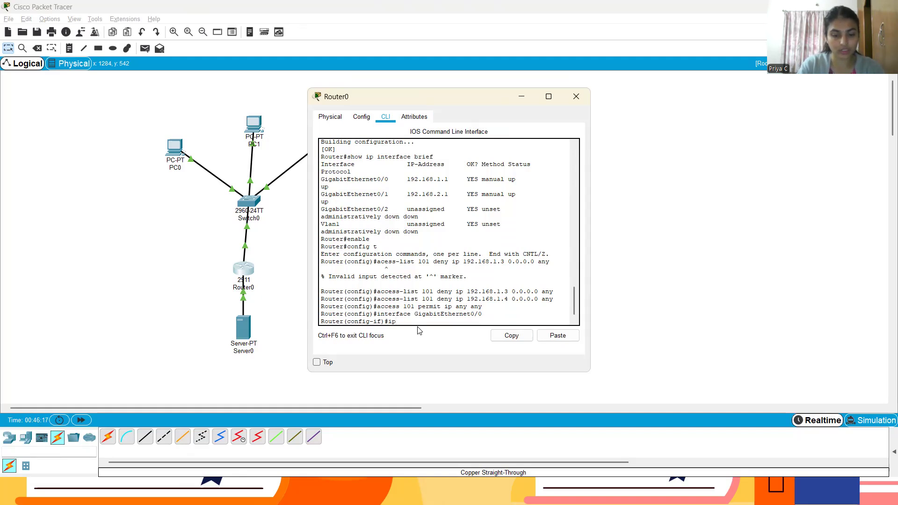
pyautogui.write(' access-gr')
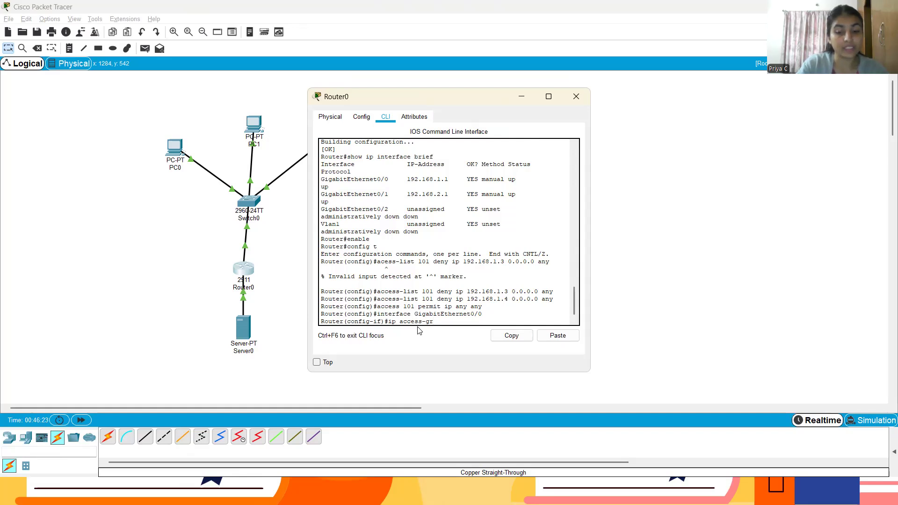
pyautogui.write('oup')
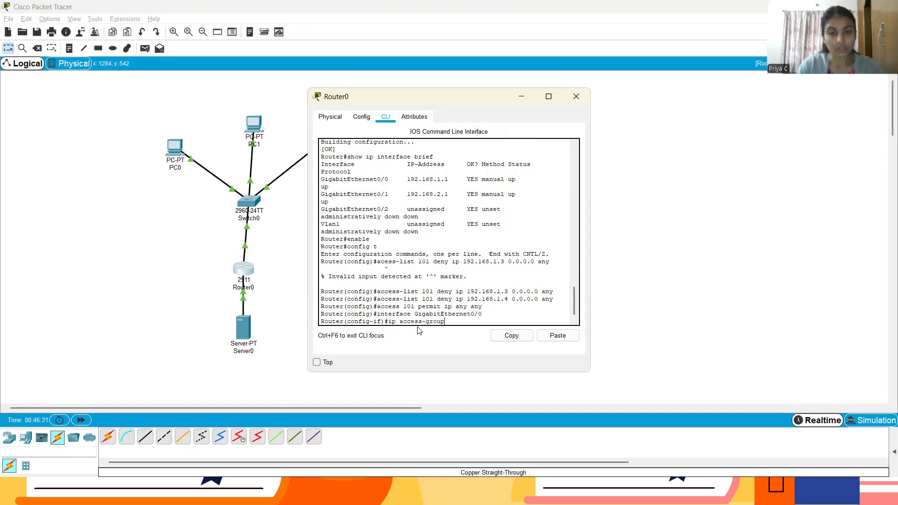
pyautogui.write('101 in')
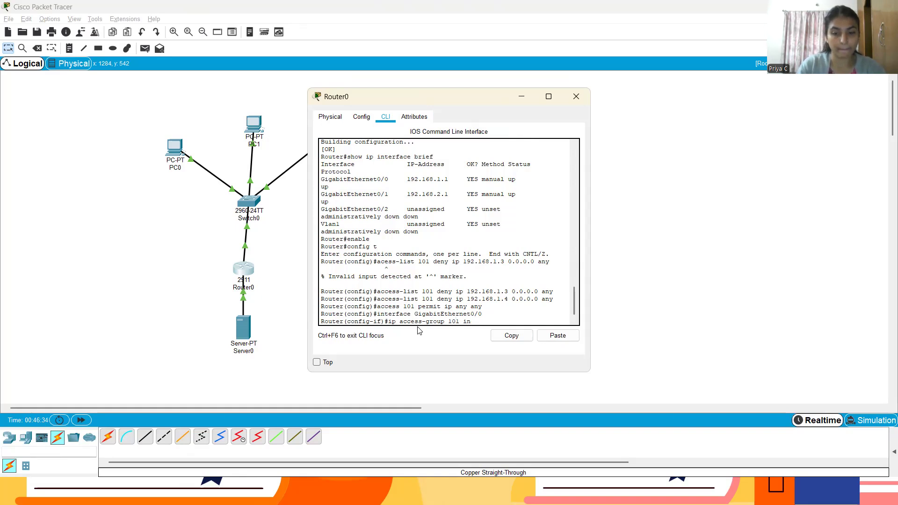
pyautogui.press('Return')
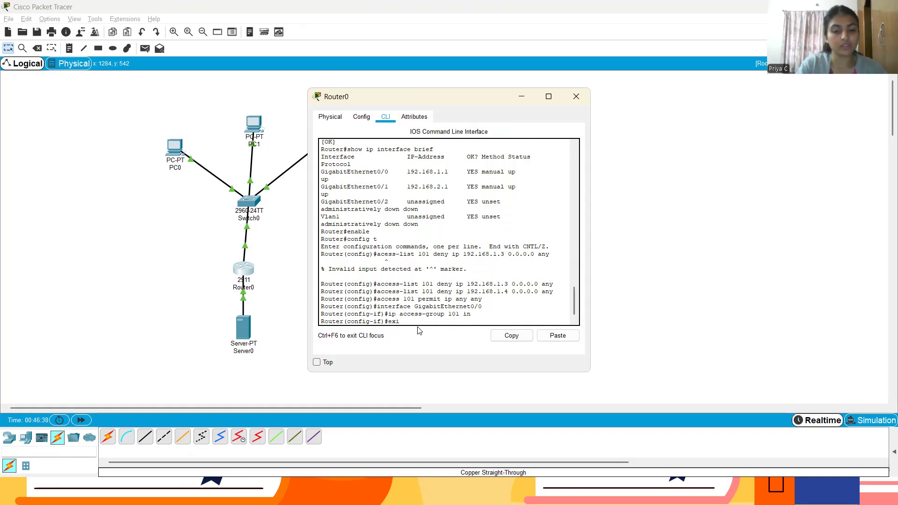
# - Leave interface and global configuration mode on Router0 with exit and end
pyautogui.press('Return')
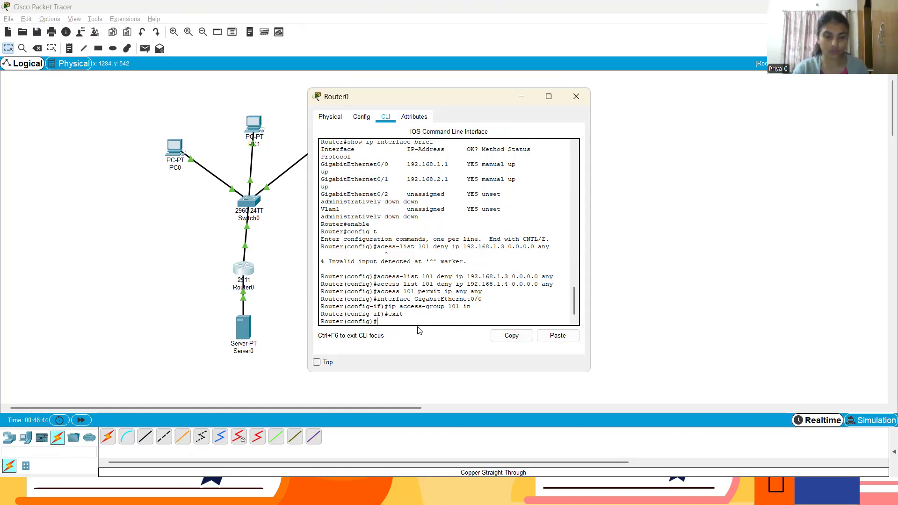
pyautogui.write('end')
pyautogui.press('Return')
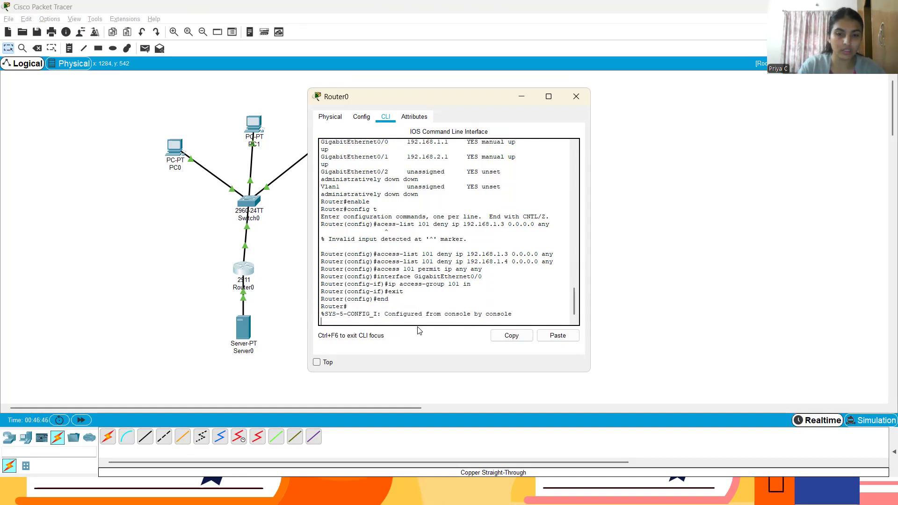
# - Save Router0's configuration with the command write memory and close the router's window
pyautogui.write('w')
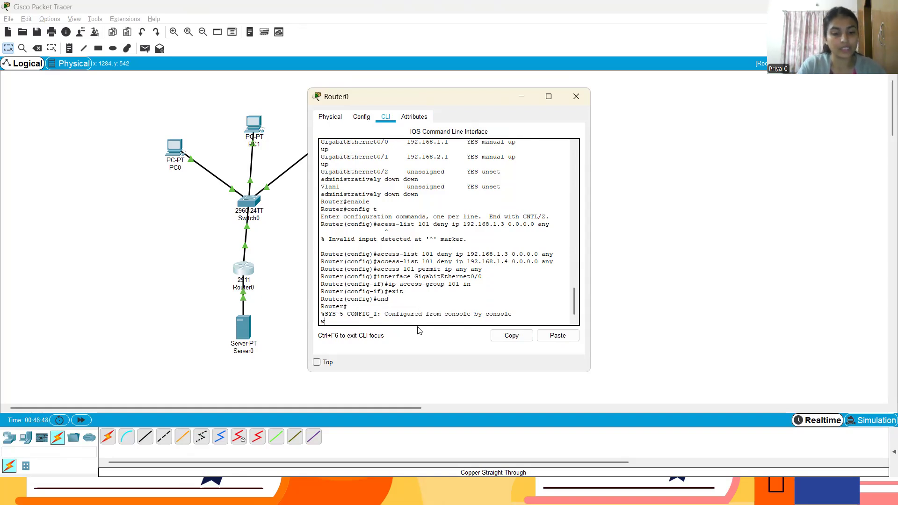
pyautogui.write('rite')
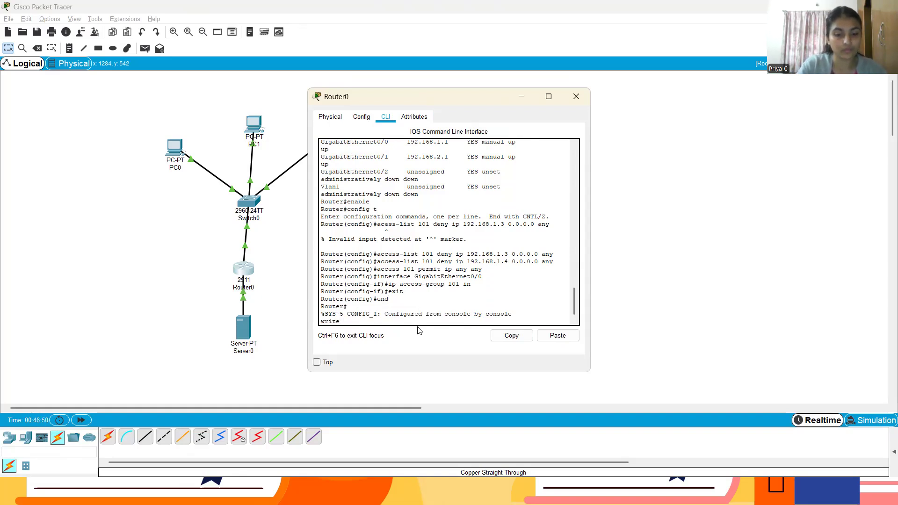
pyautogui.write(' mw')
pyautogui.press('BackSpace')
pyautogui.write('emory')
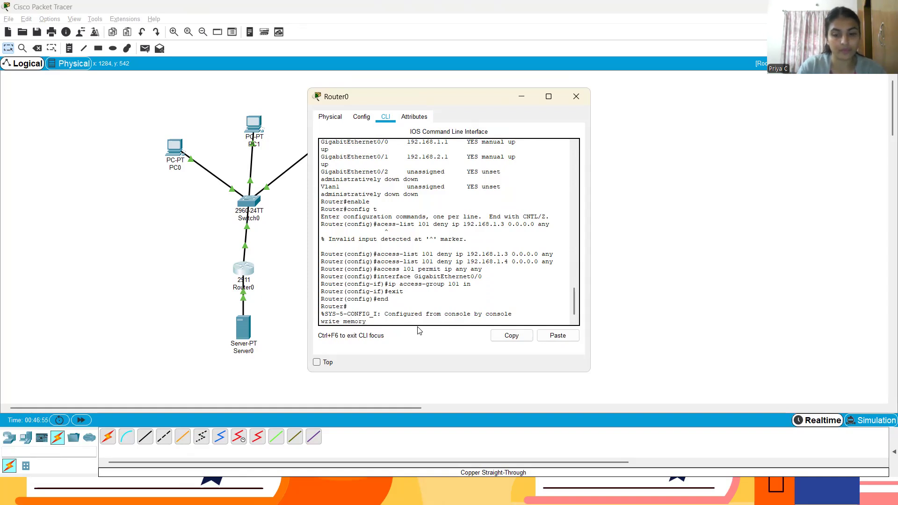
pyautogui.press('Return')
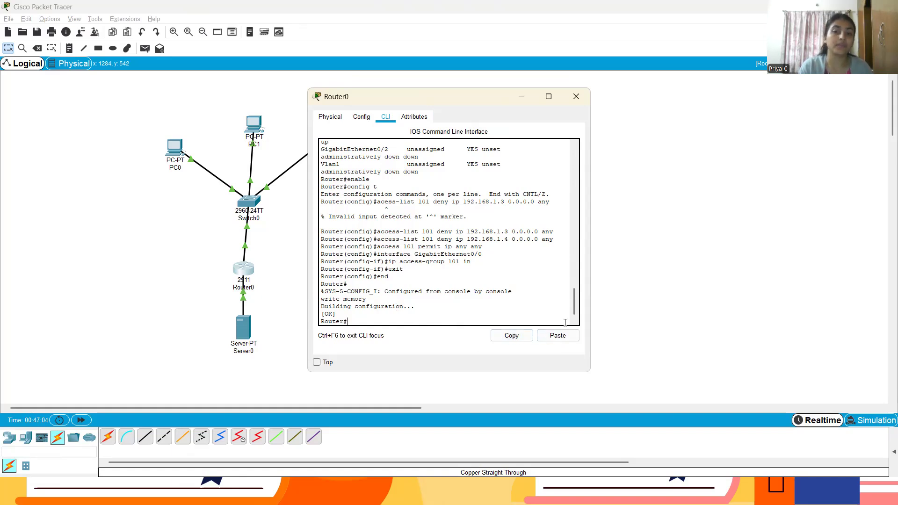
pyautogui.click(580, 94)
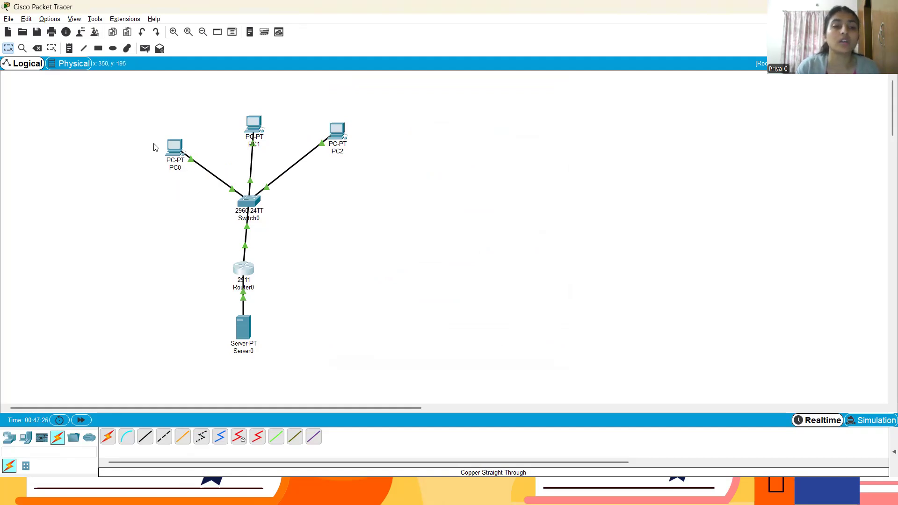
pyautogui.click(170, 148)
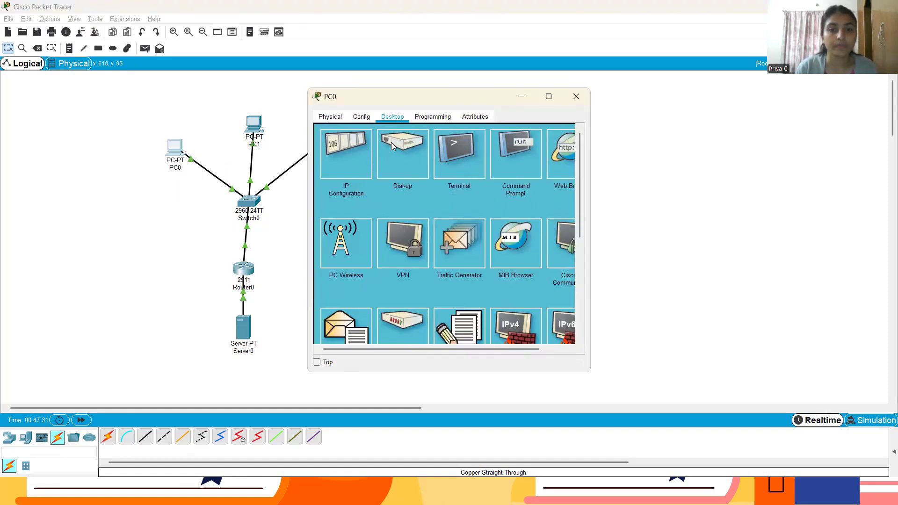
pyautogui.click(561, 153)
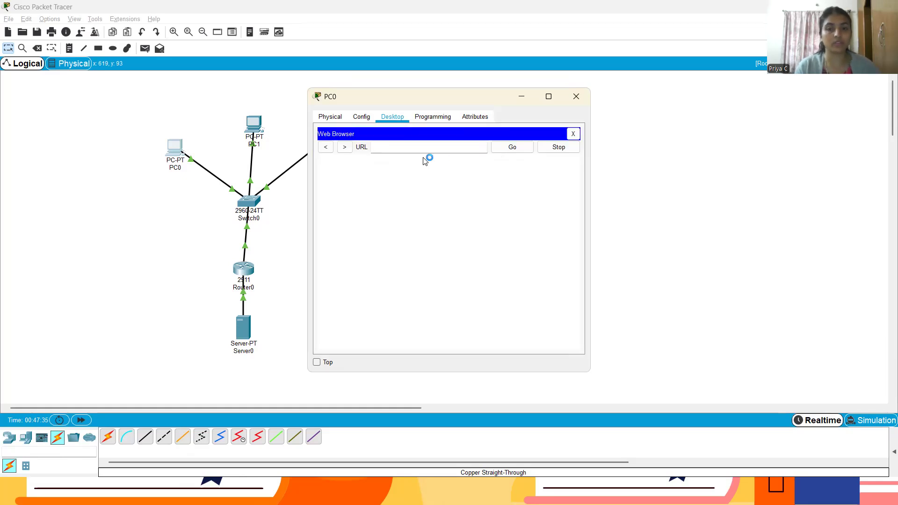
pyautogui.write('ht')
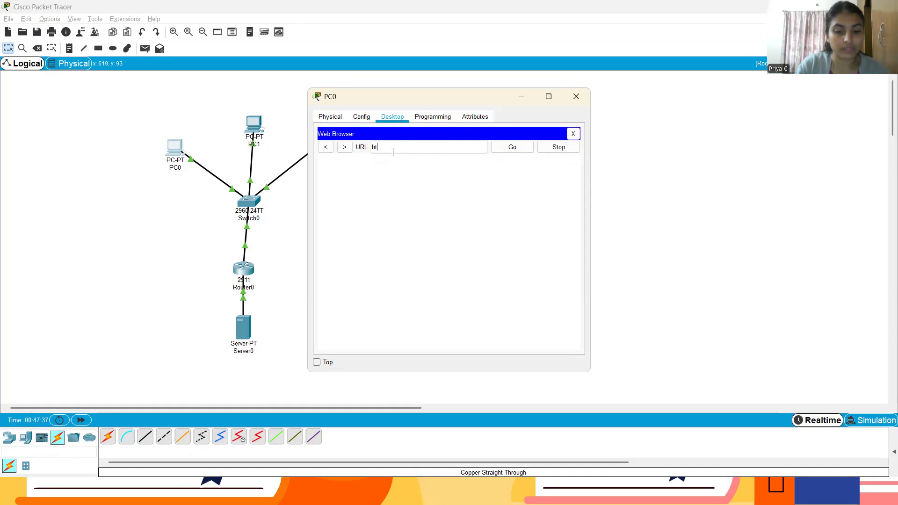
pyautogui.write('tp://192.168.2.2')
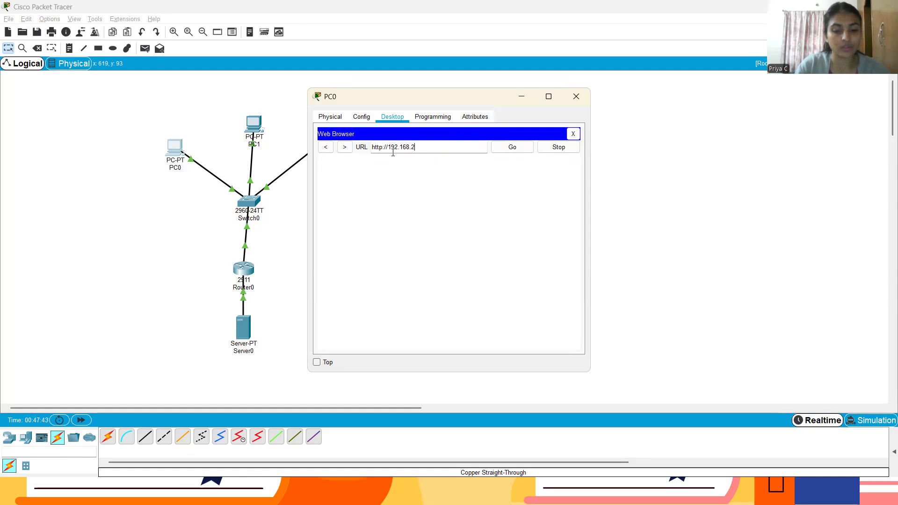
pyautogui.click(506, 147)
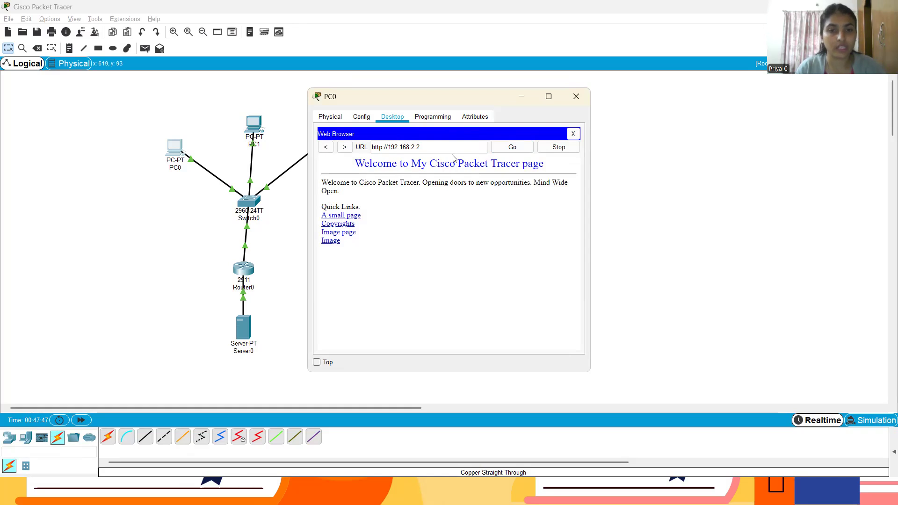
pyautogui.click(576, 96)
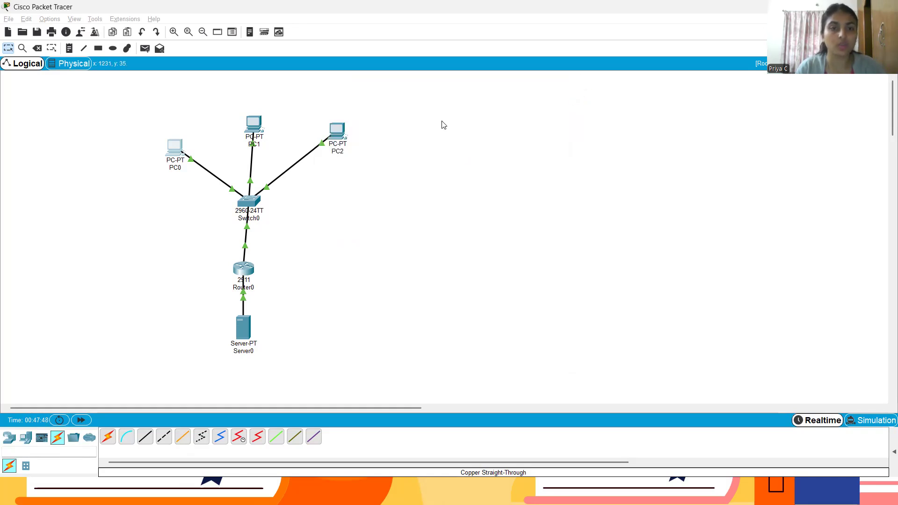
pyautogui.click(253, 125)
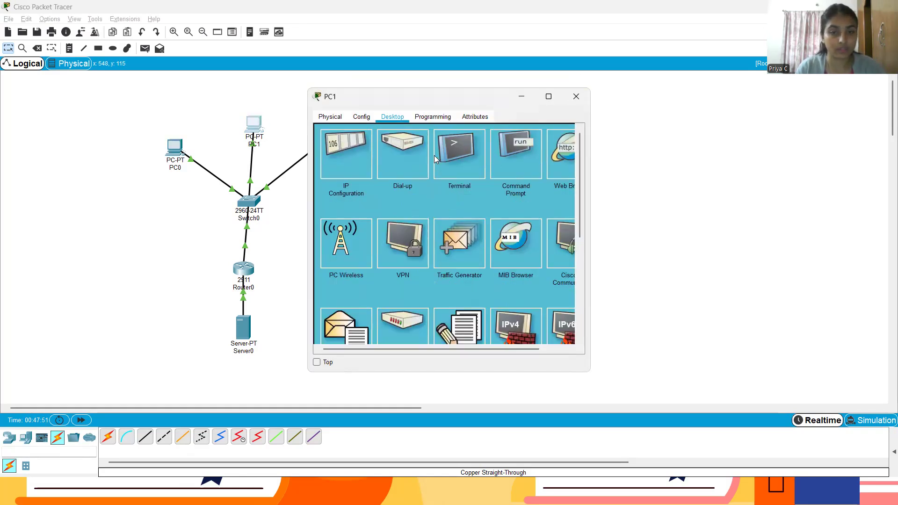
pyautogui.click(561, 148)
pyautogui.write('http')
pyautogui.write('://')
pyautogui.write('//')
pyautogui.write('192')
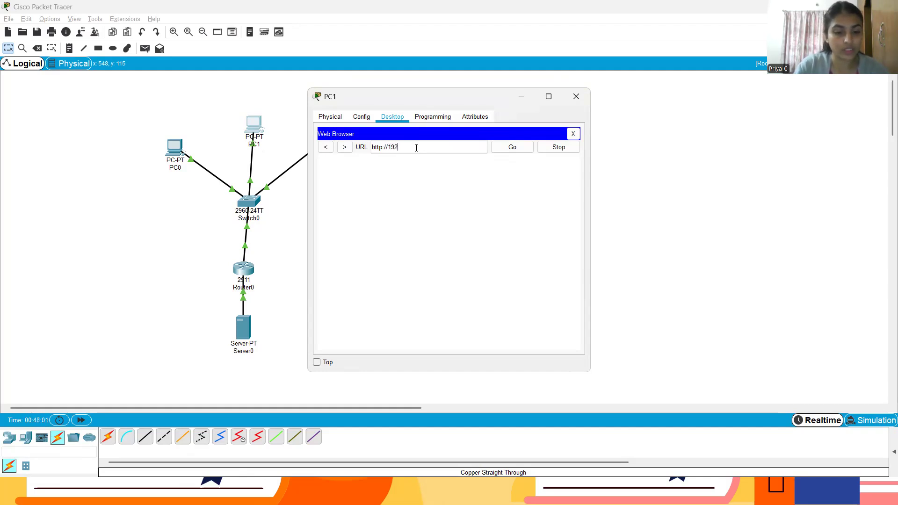
pyautogui.write('.168.')
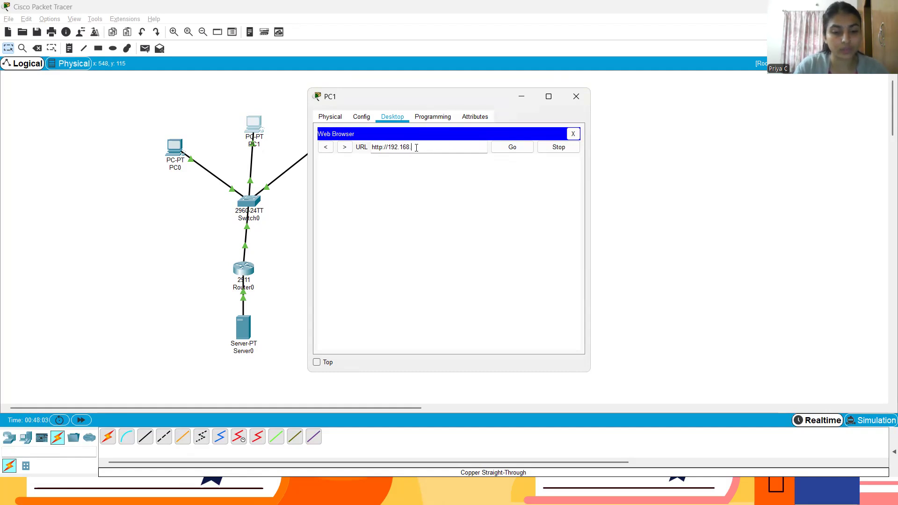
pyautogui.write('2.2')
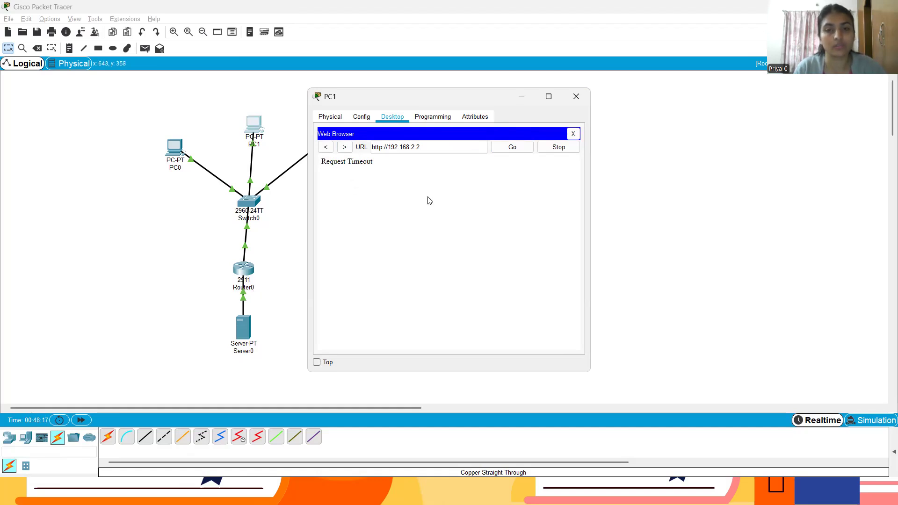
pyautogui.click(576, 97)
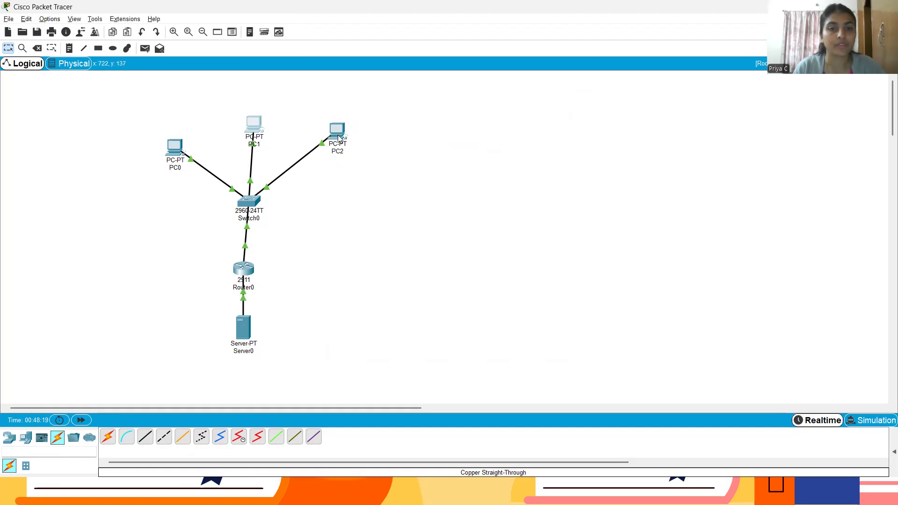
pyautogui.click(337, 134)
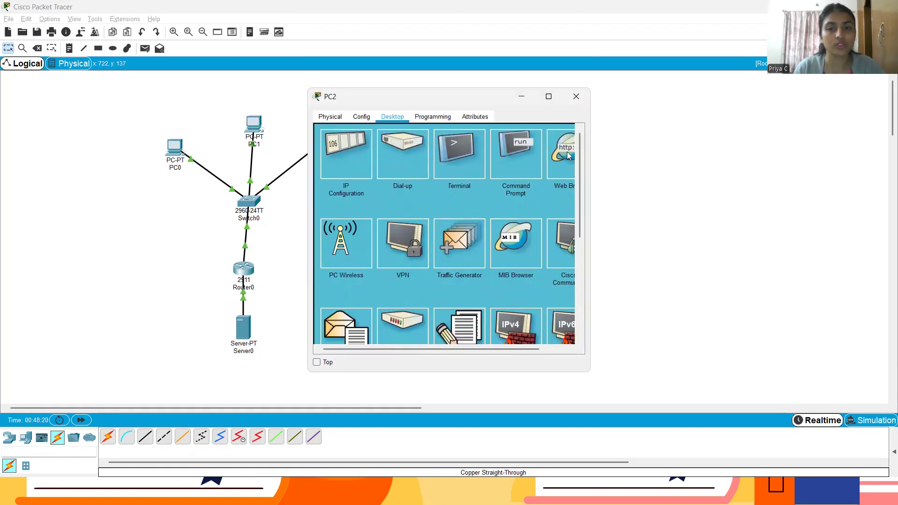
pyautogui.click(560, 162)
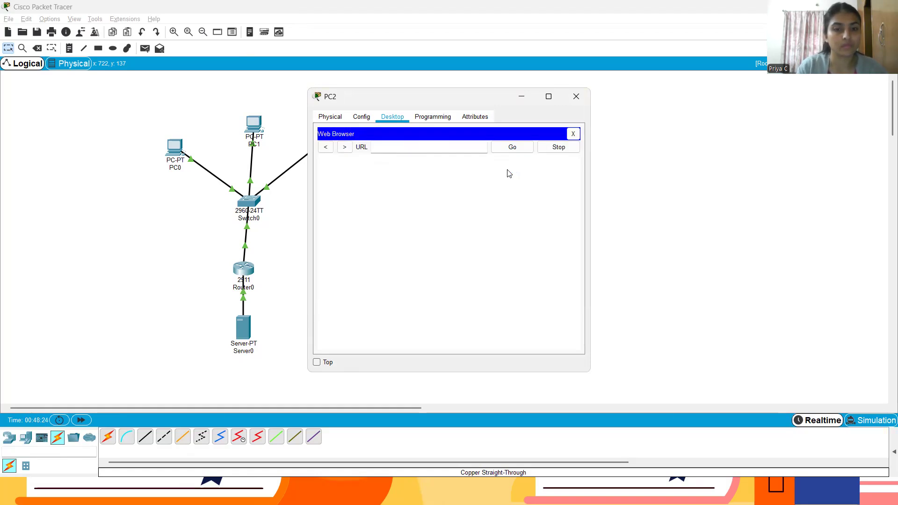
pyautogui.write('http://192.18')
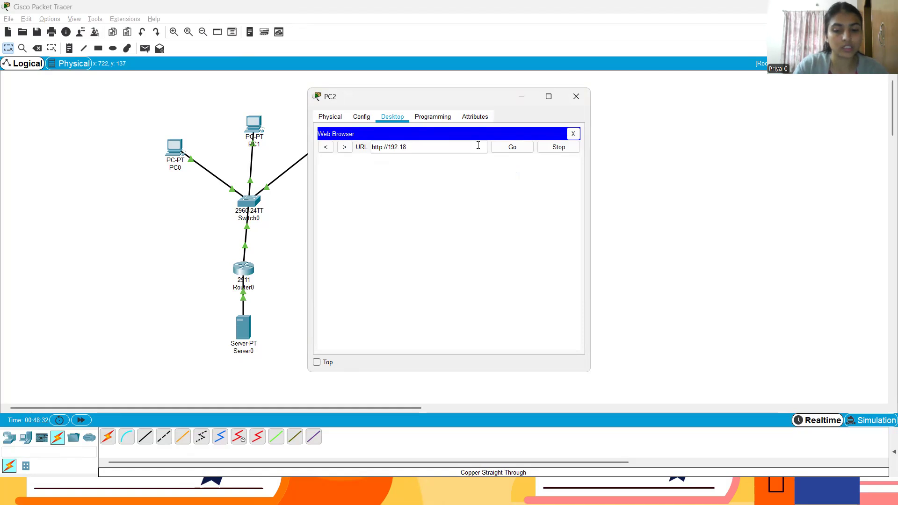
pyautogui.press('BackSpace')
pyautogui.write('68.2.2')
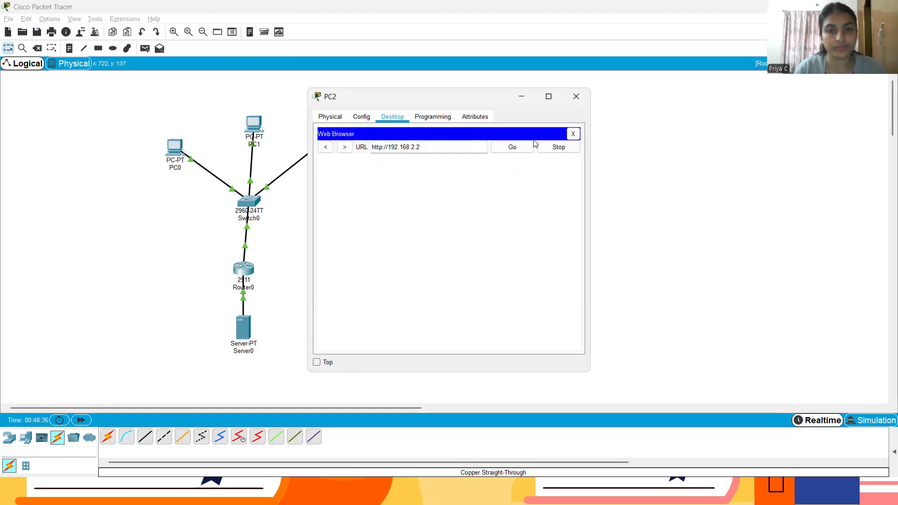
pyautogui.click(521, 147)
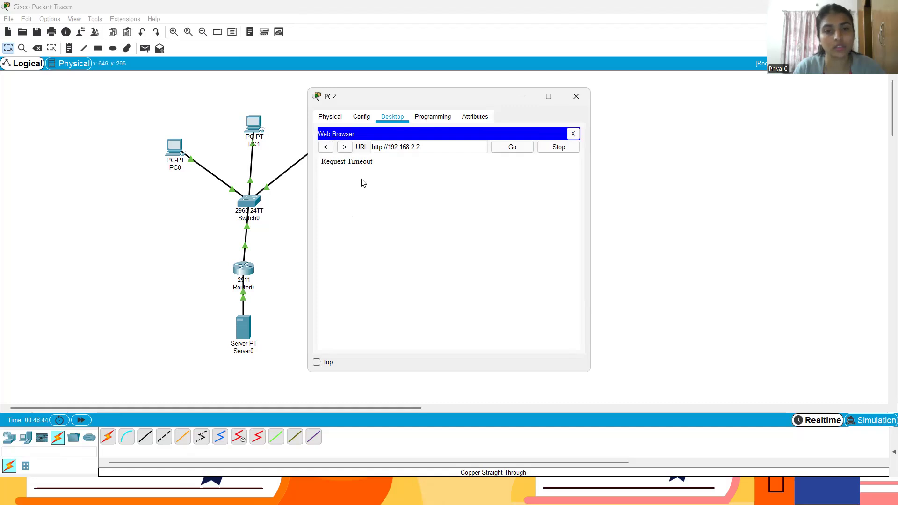
pyautogui.click(576, 97)
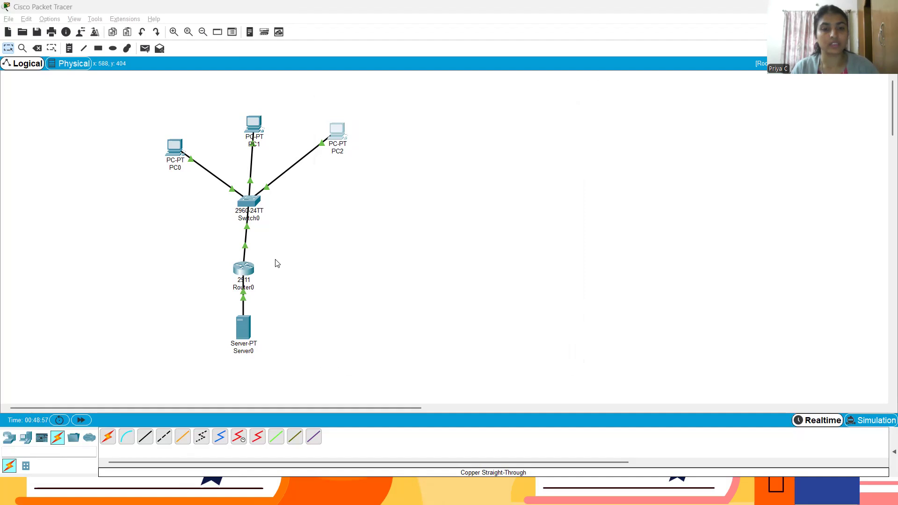
pyautogui.hotkey('alt', 'Tab')
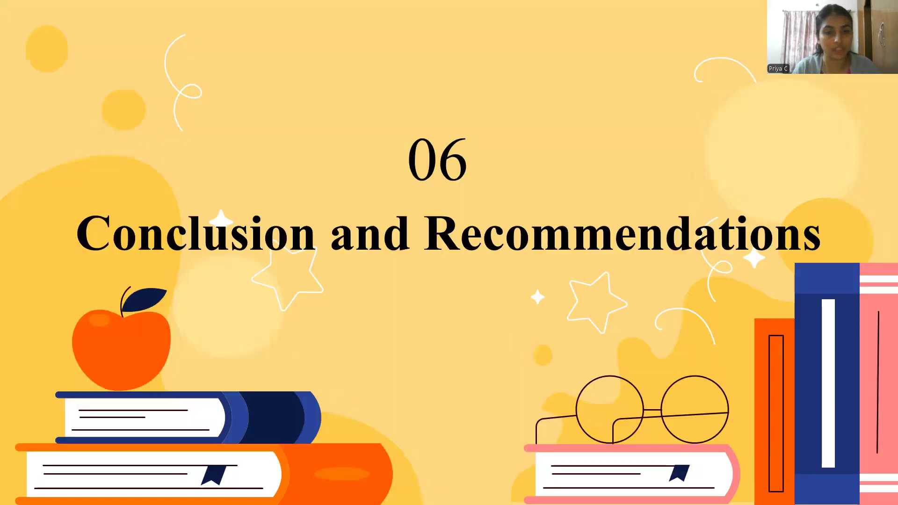